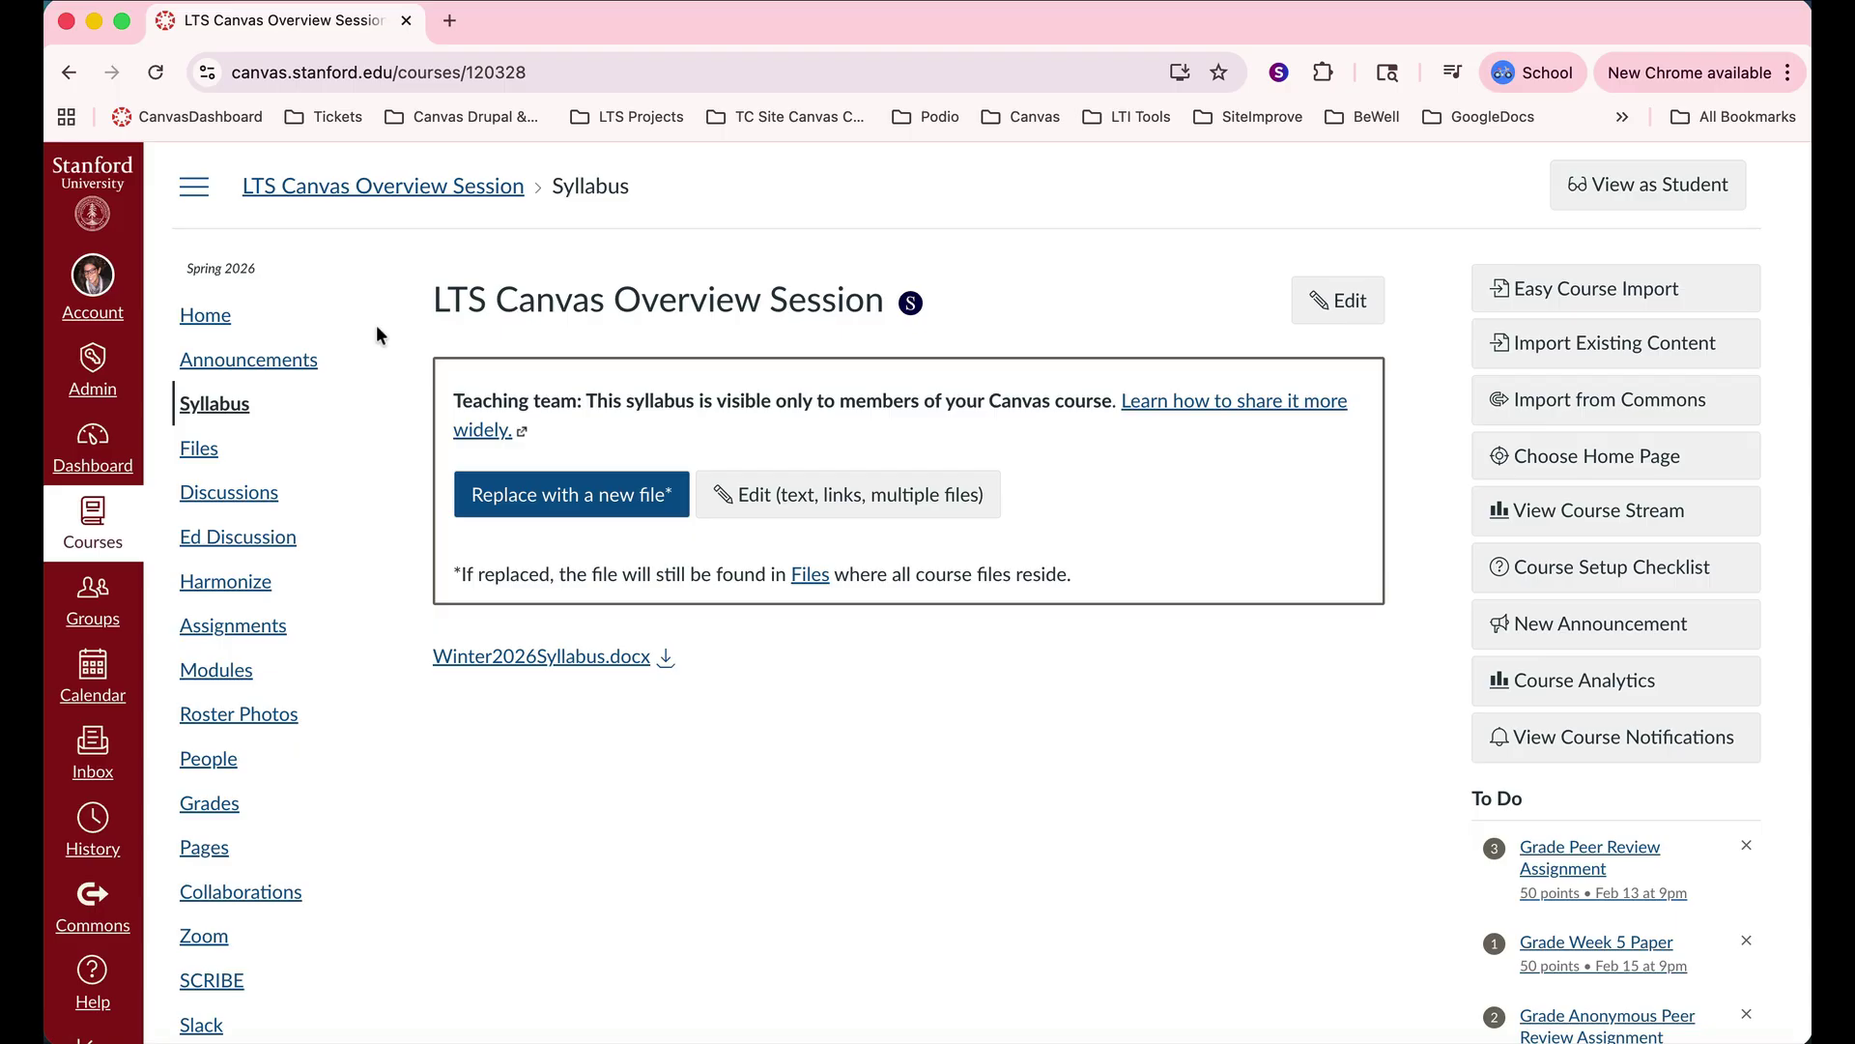
# Create a new assignment in the LTS Canvas Overview Session course and name it "Midterm Paper".
pyautogui.click(365, 423)
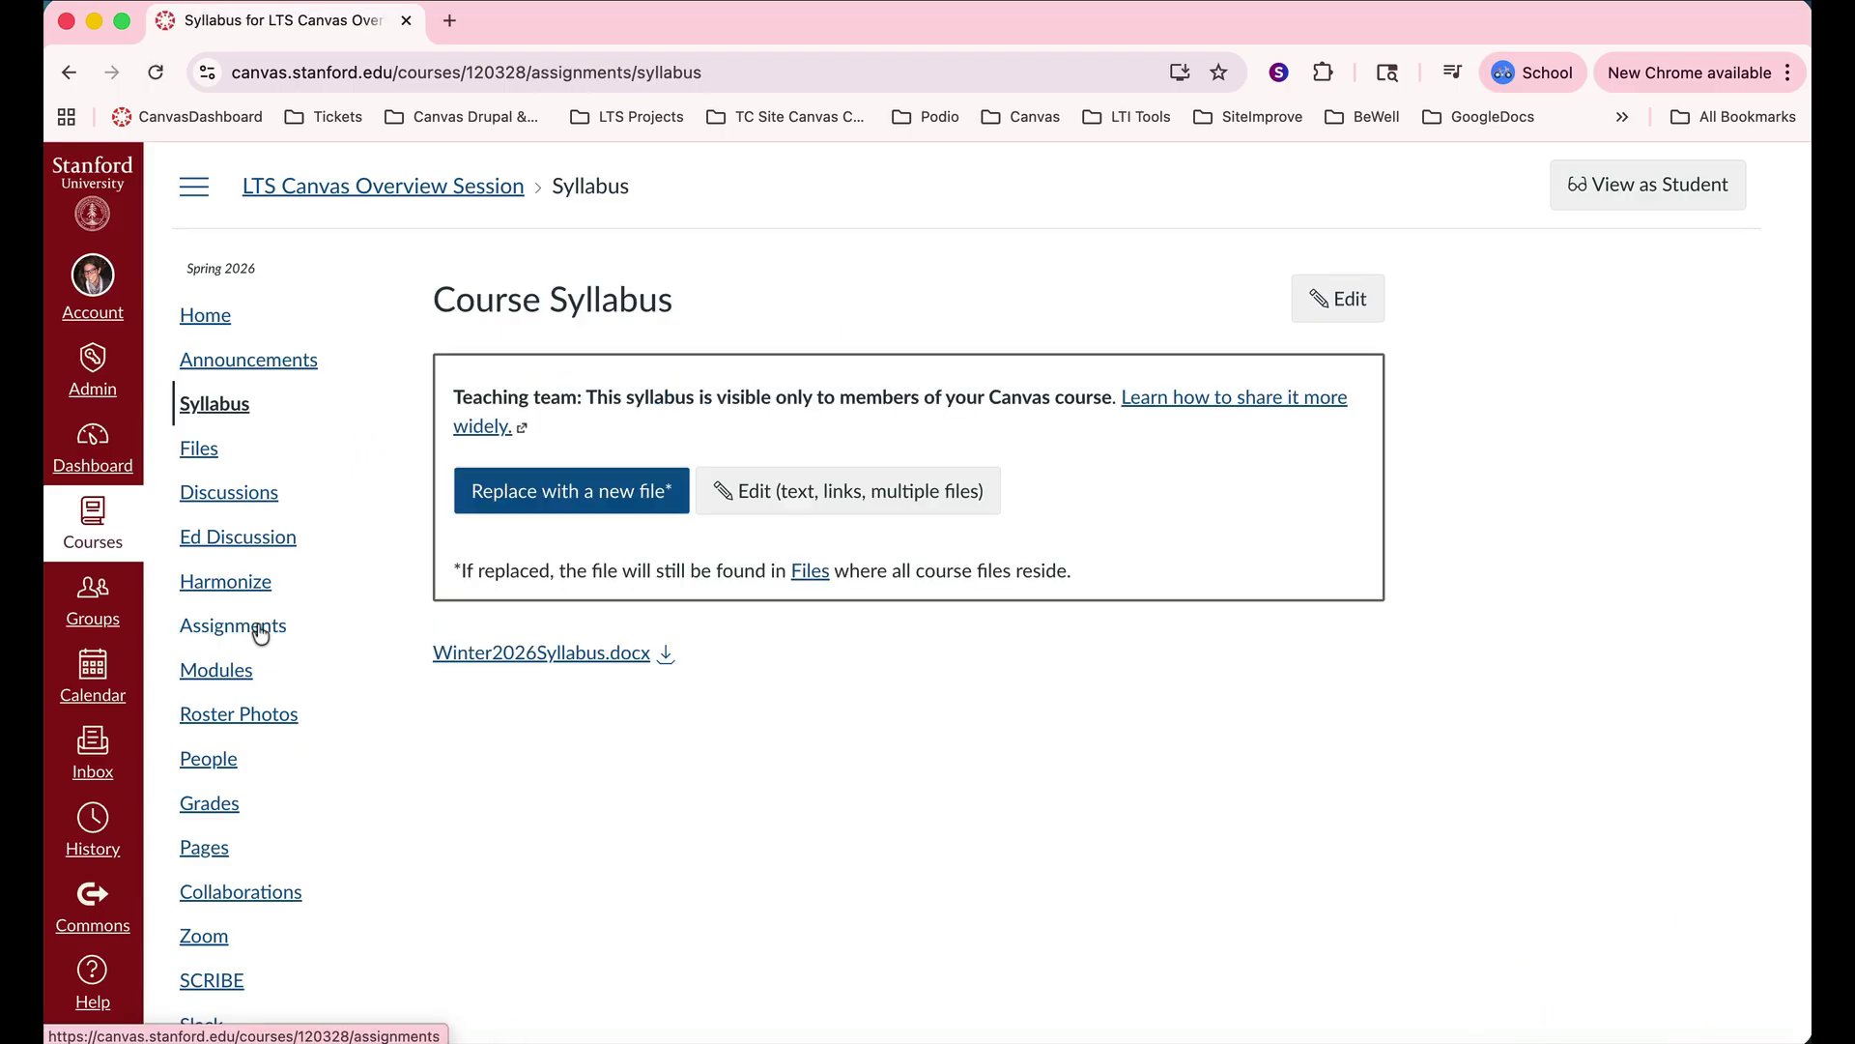
pyautogui.click(259, 630)
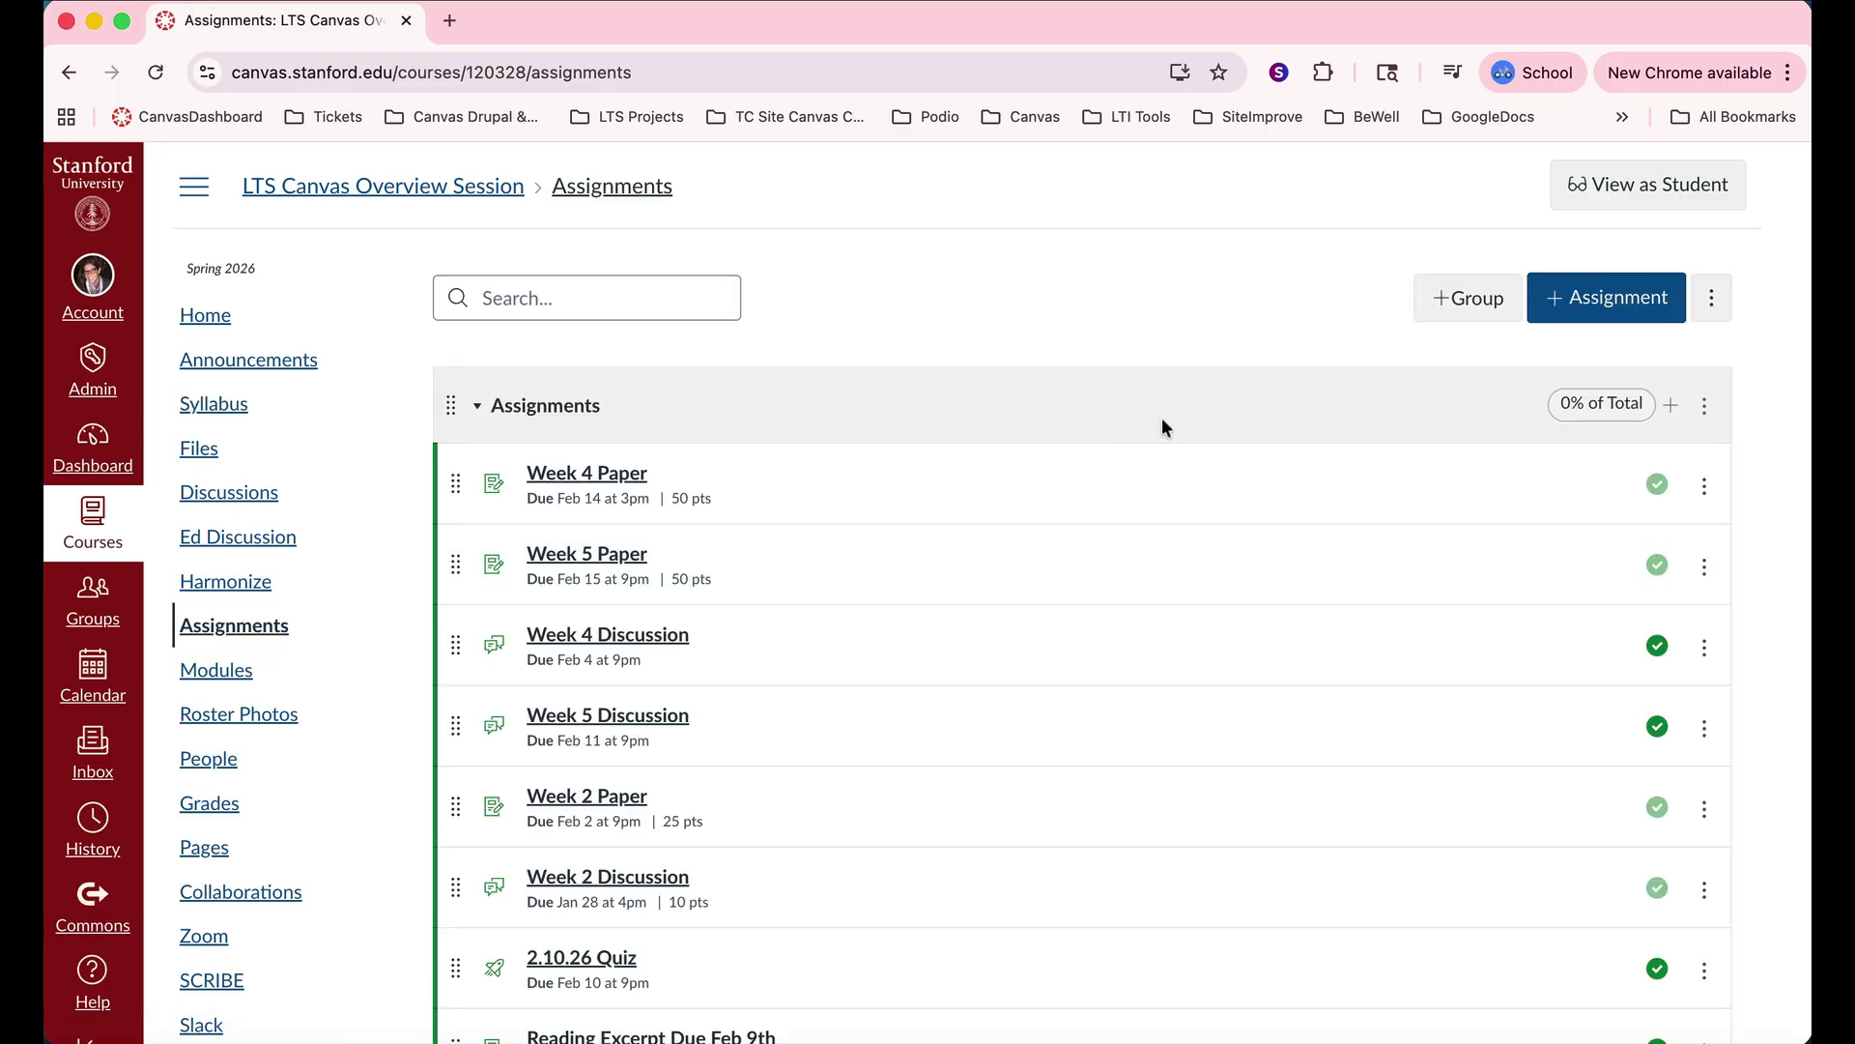
pyautogui.click(1619, 299)
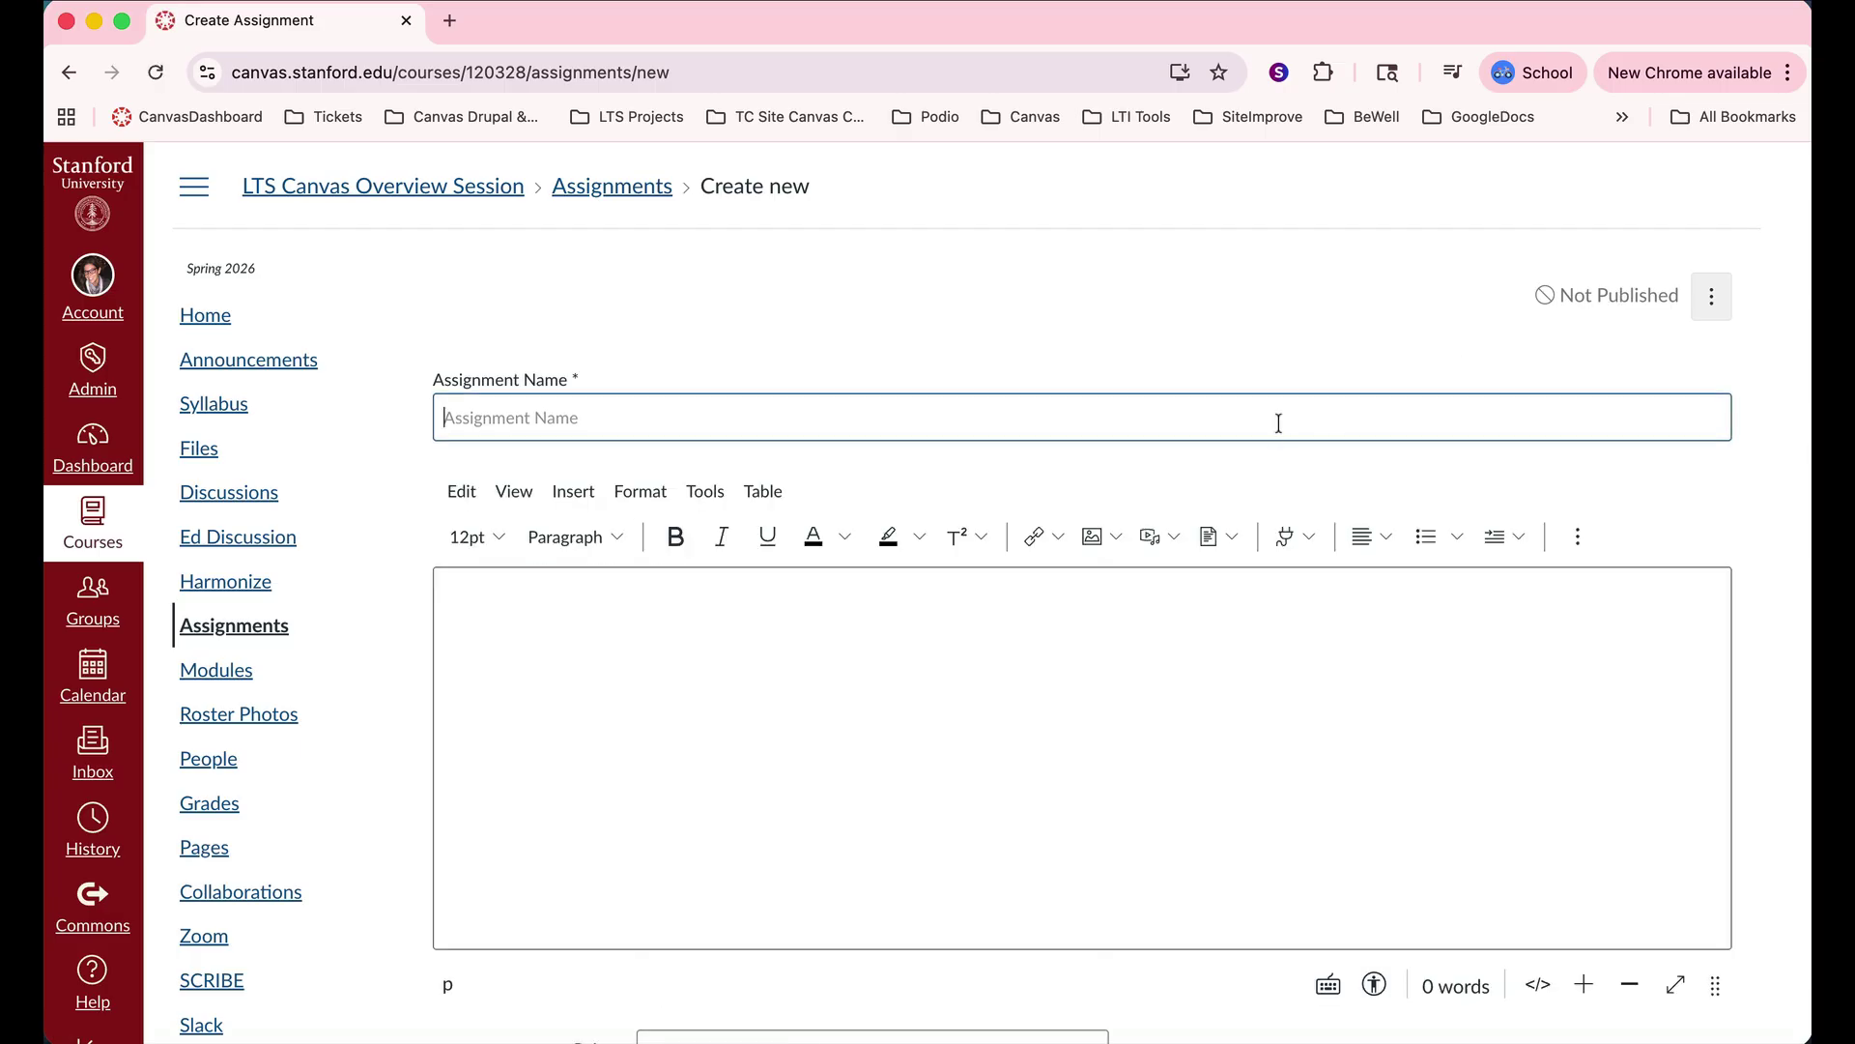
pyautogui.write('Midt')
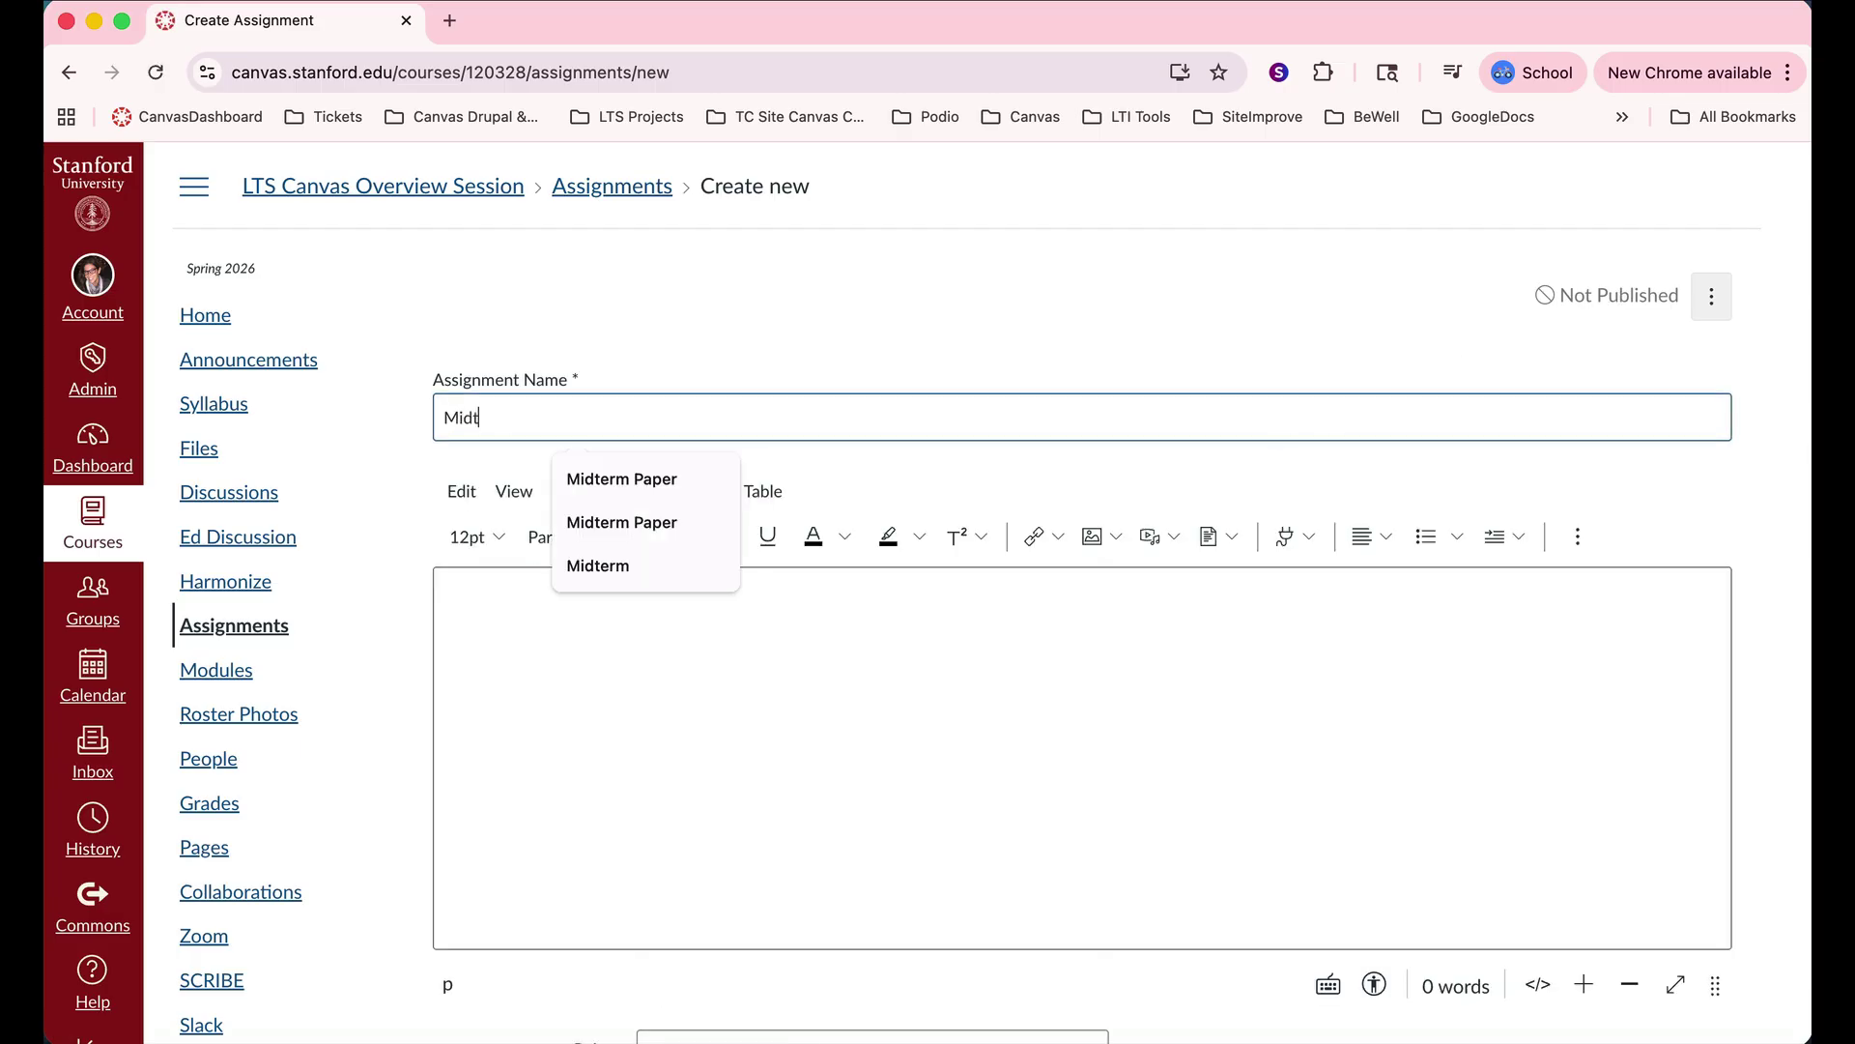
pyautogui.write('erm Paper')
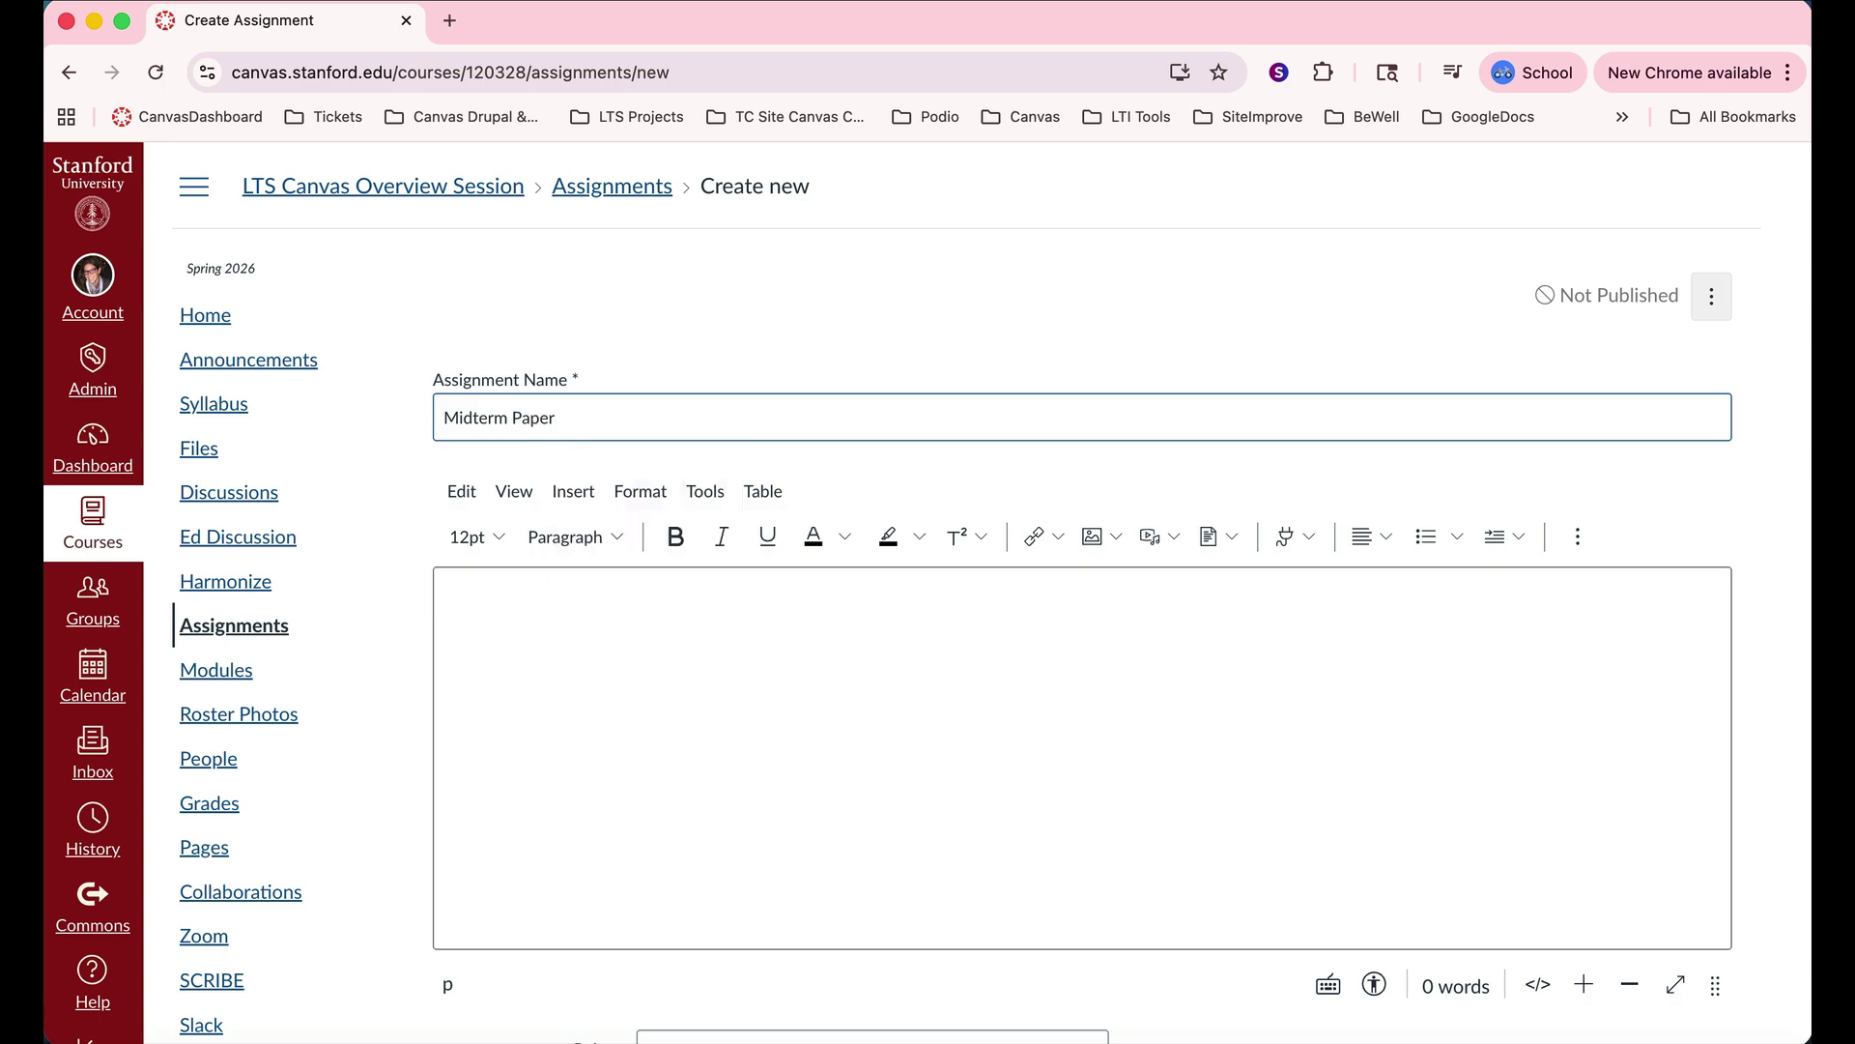
# Enter "Please upload midterm paper here." as the assignment description.
pyautogui.click(1035, 630)
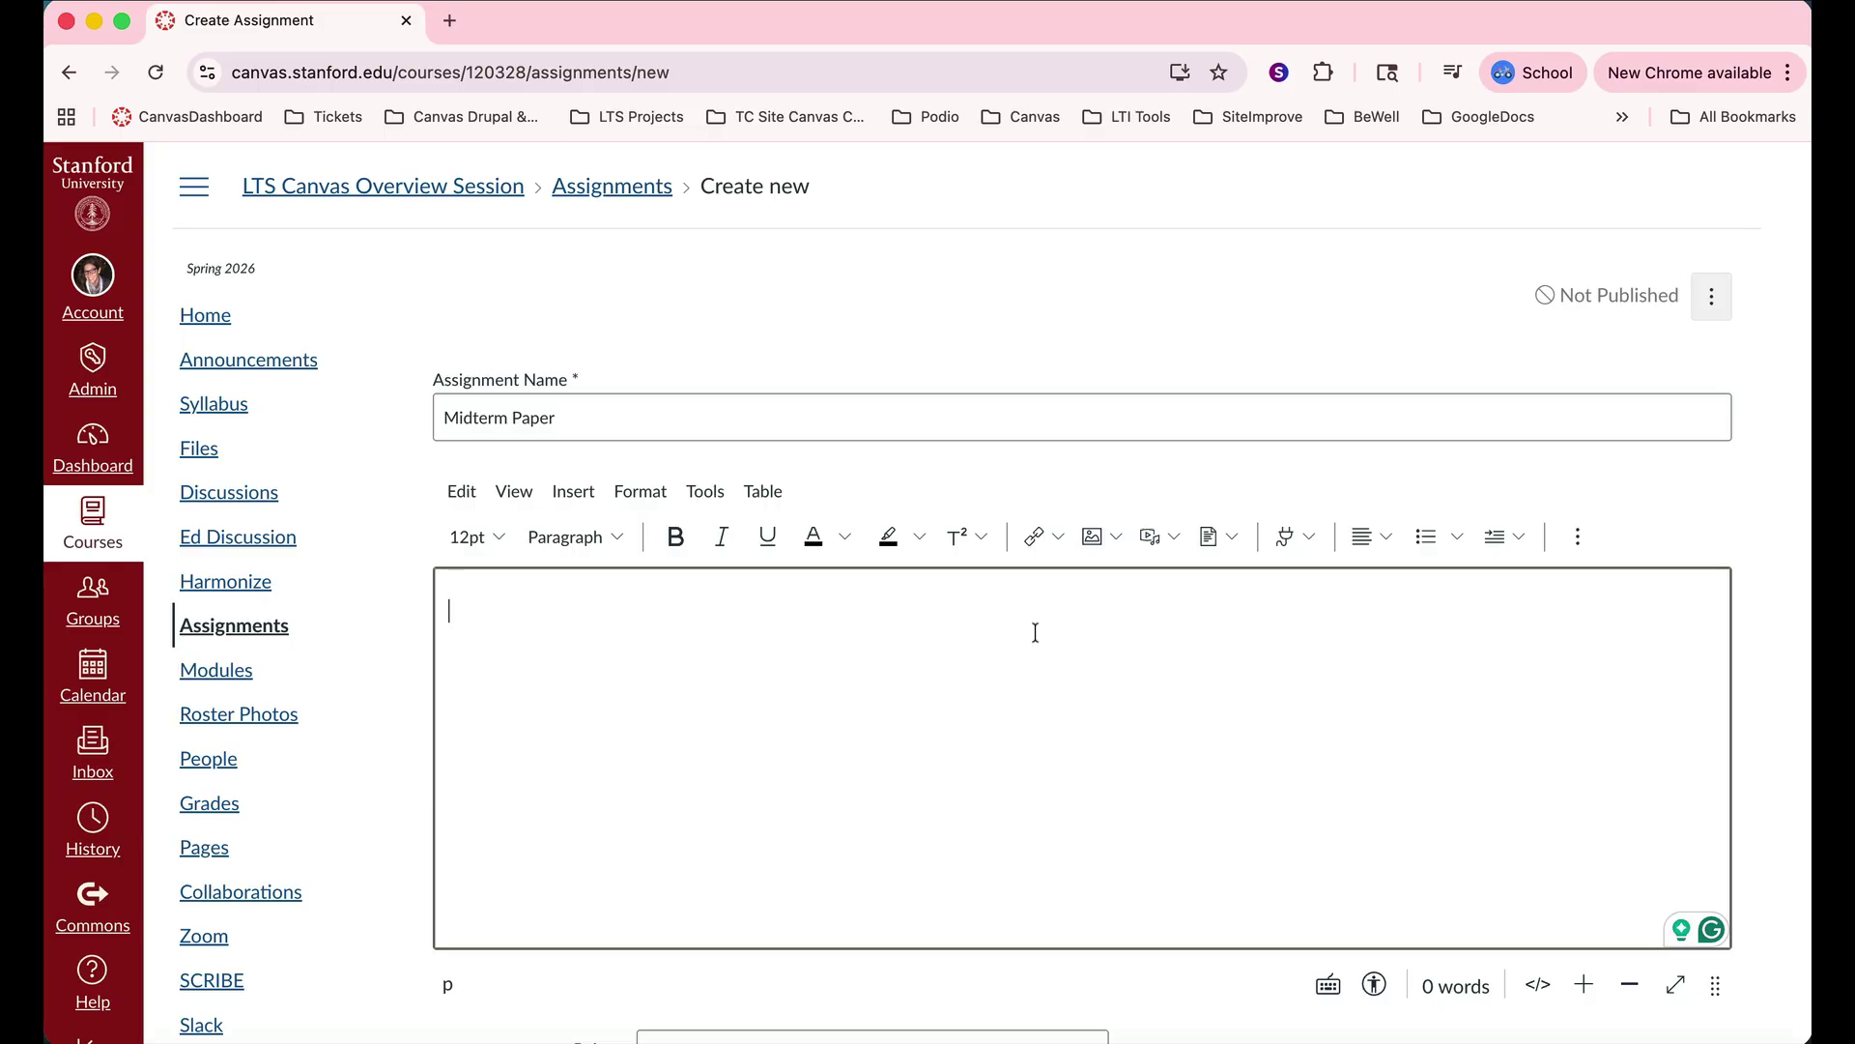
pyautogui.write('Please uplo')
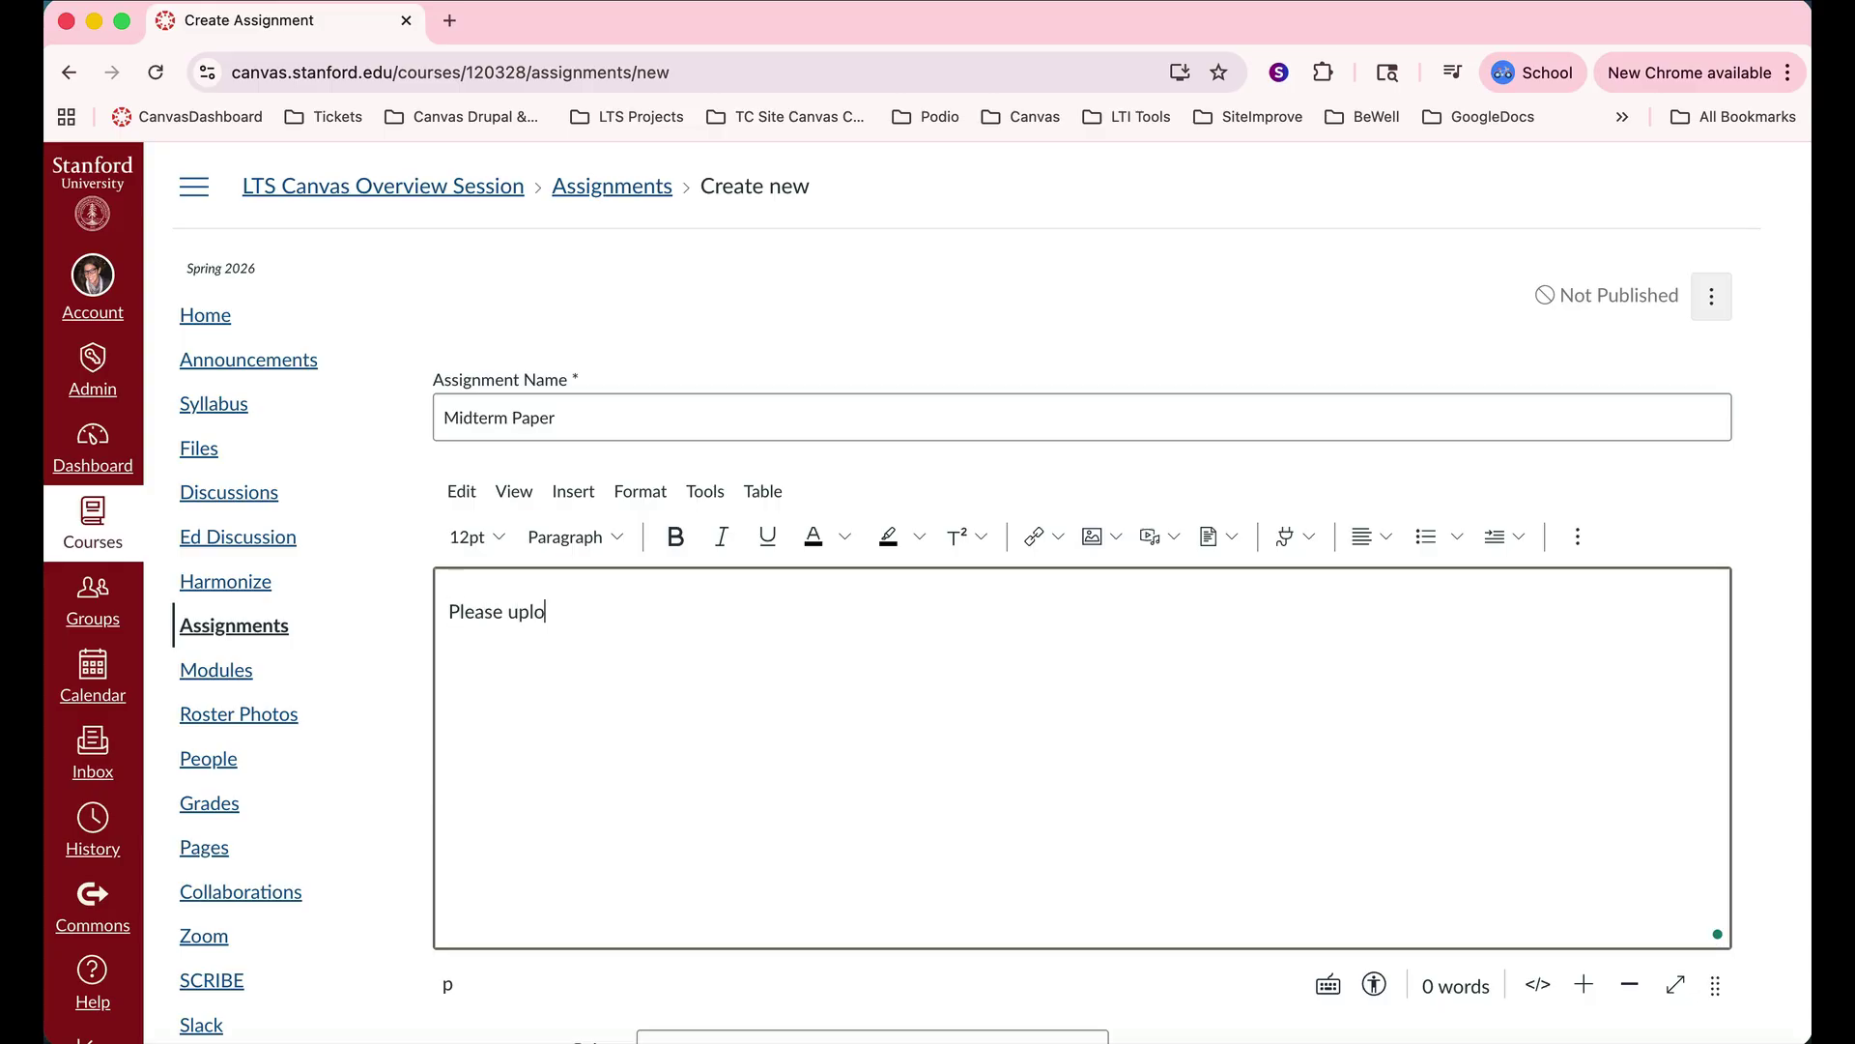
pyautogui.write('ad midterm paper h')
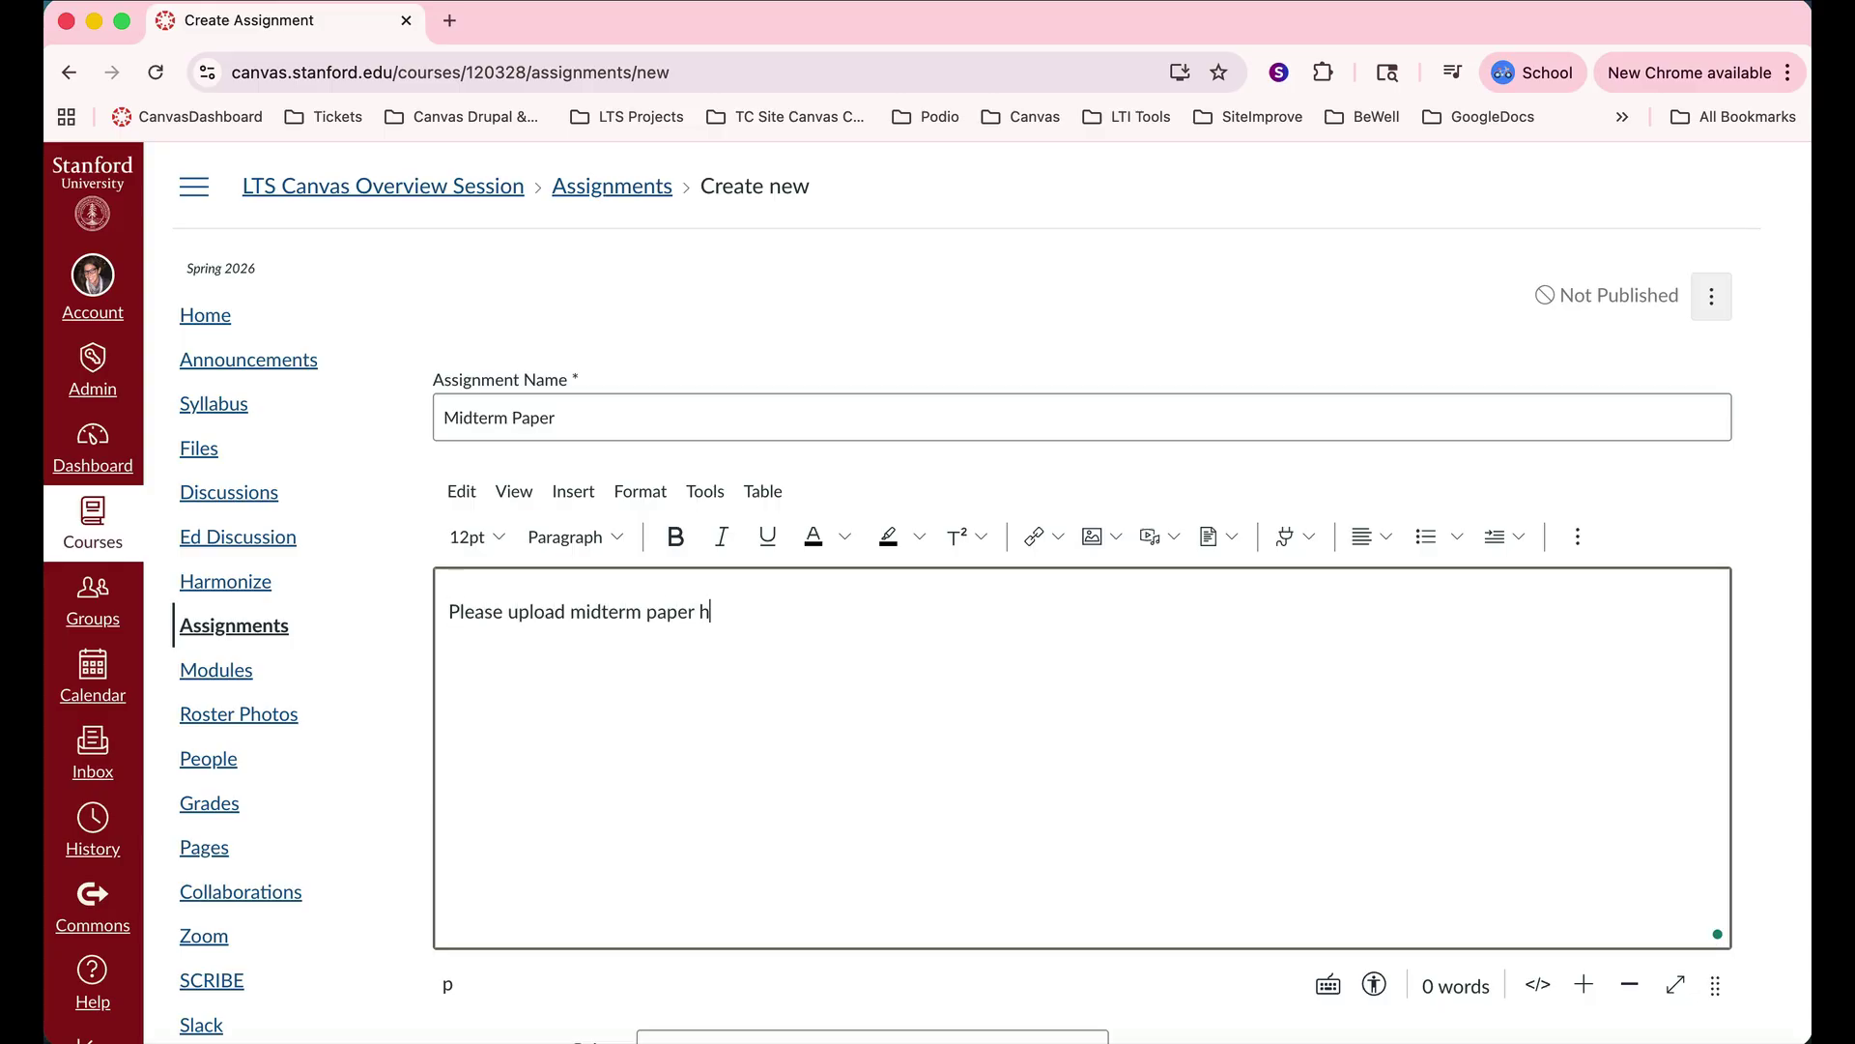
pyautogui.write('ere.')
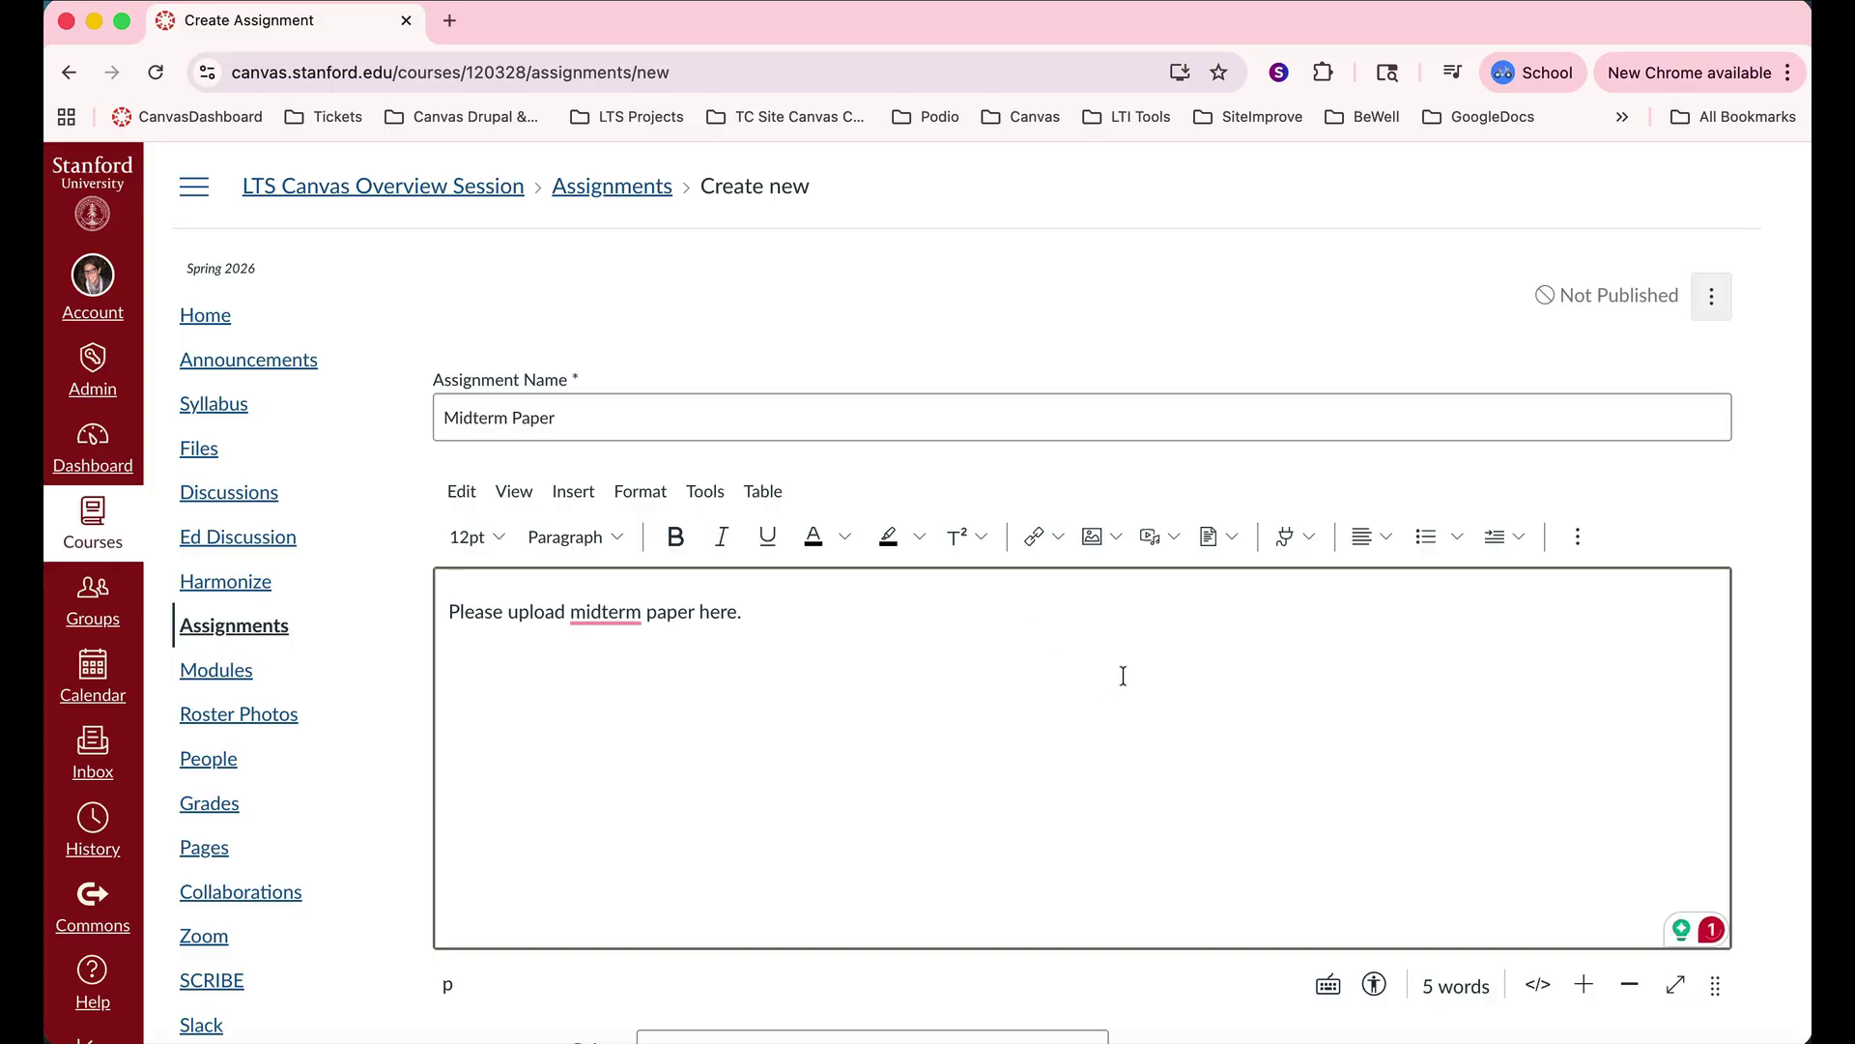
# Examine the description editor's options for inserting links, images, media and documents, along with its additional tools.
pyautogui.click(1057, 537)
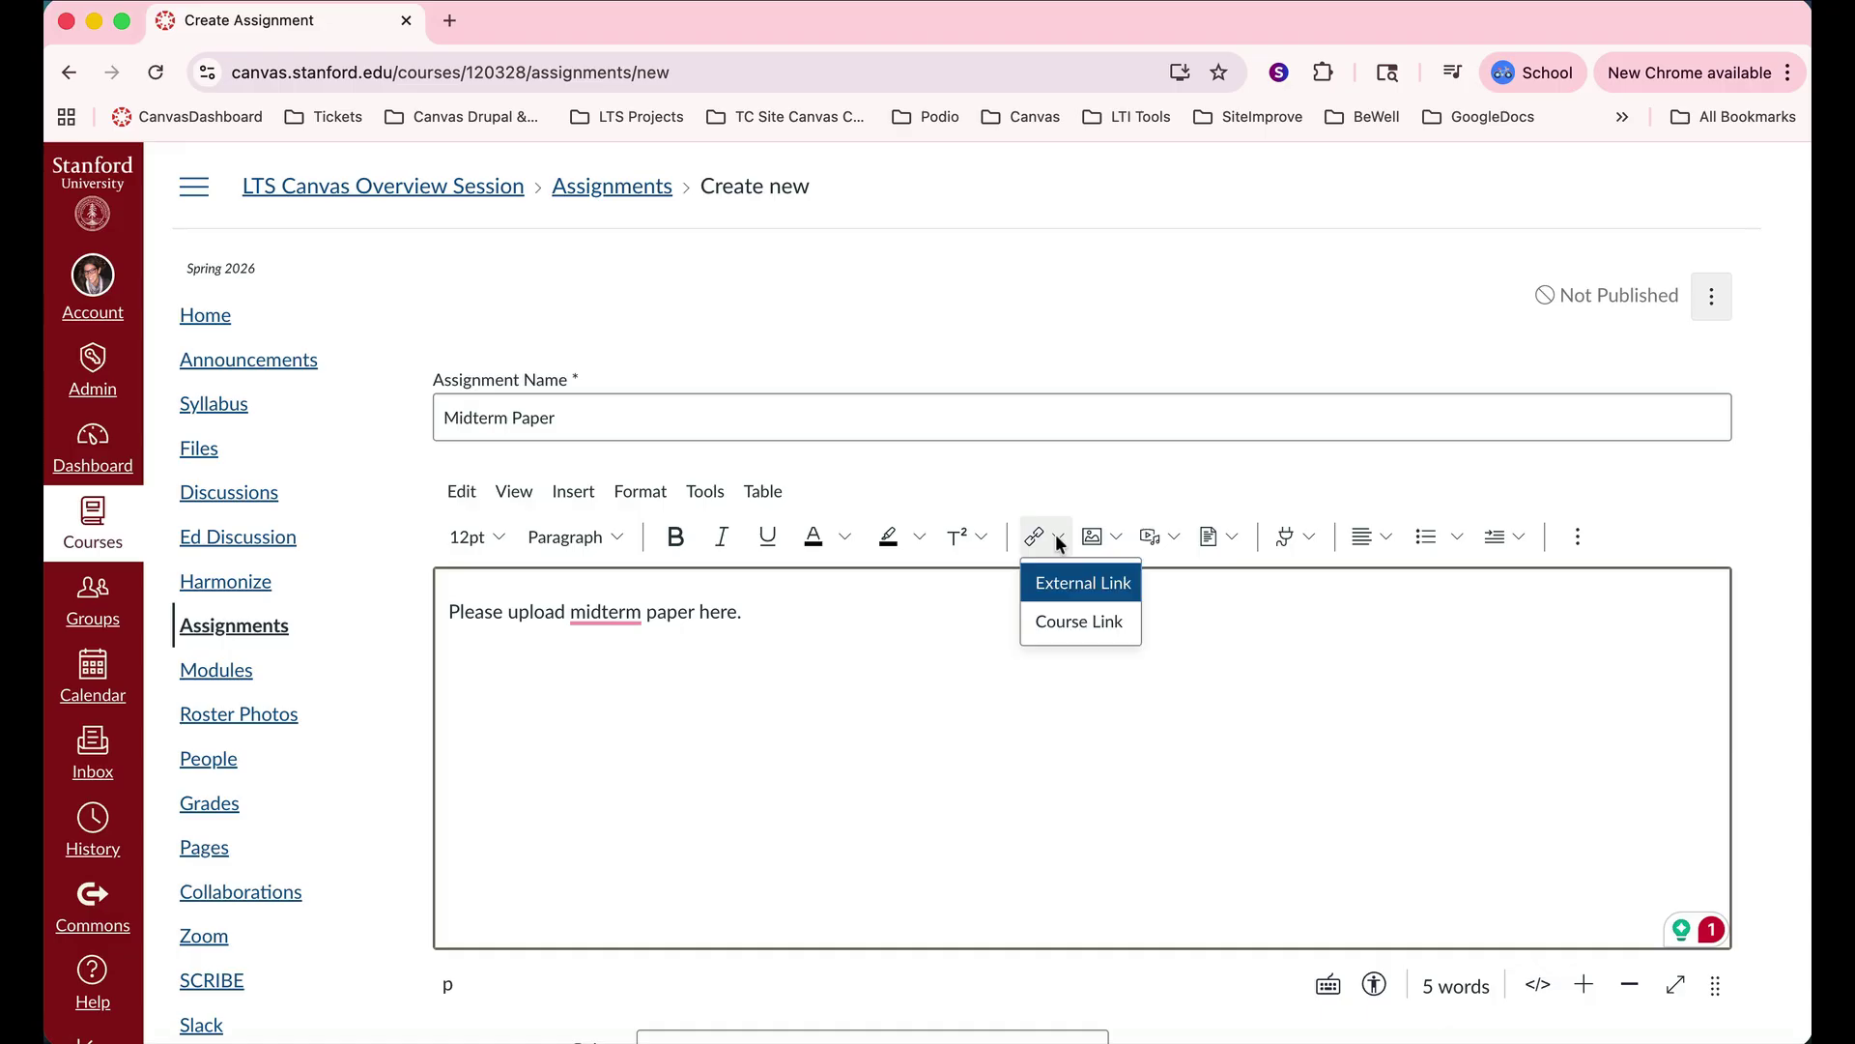
pyautogui.click(1121, 535)
pyautogui.click(1175, 537)
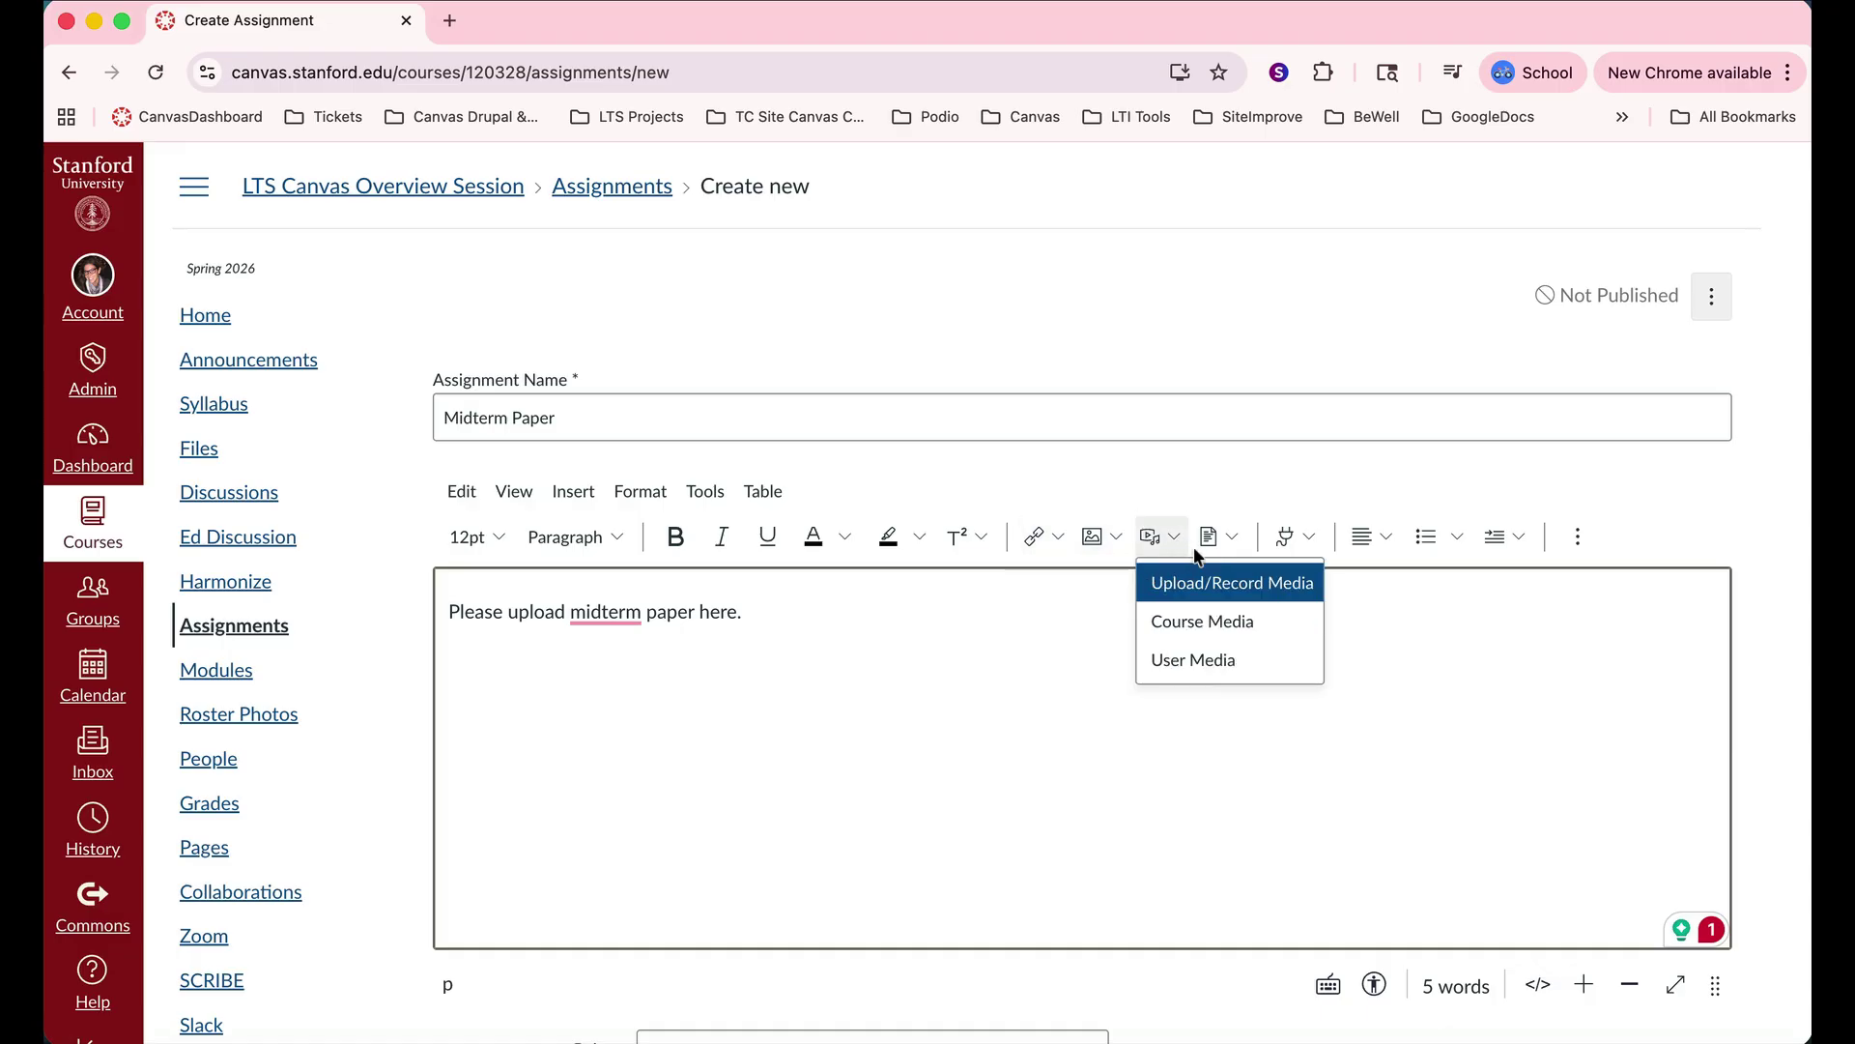
pyautogui.click(1236, 537)
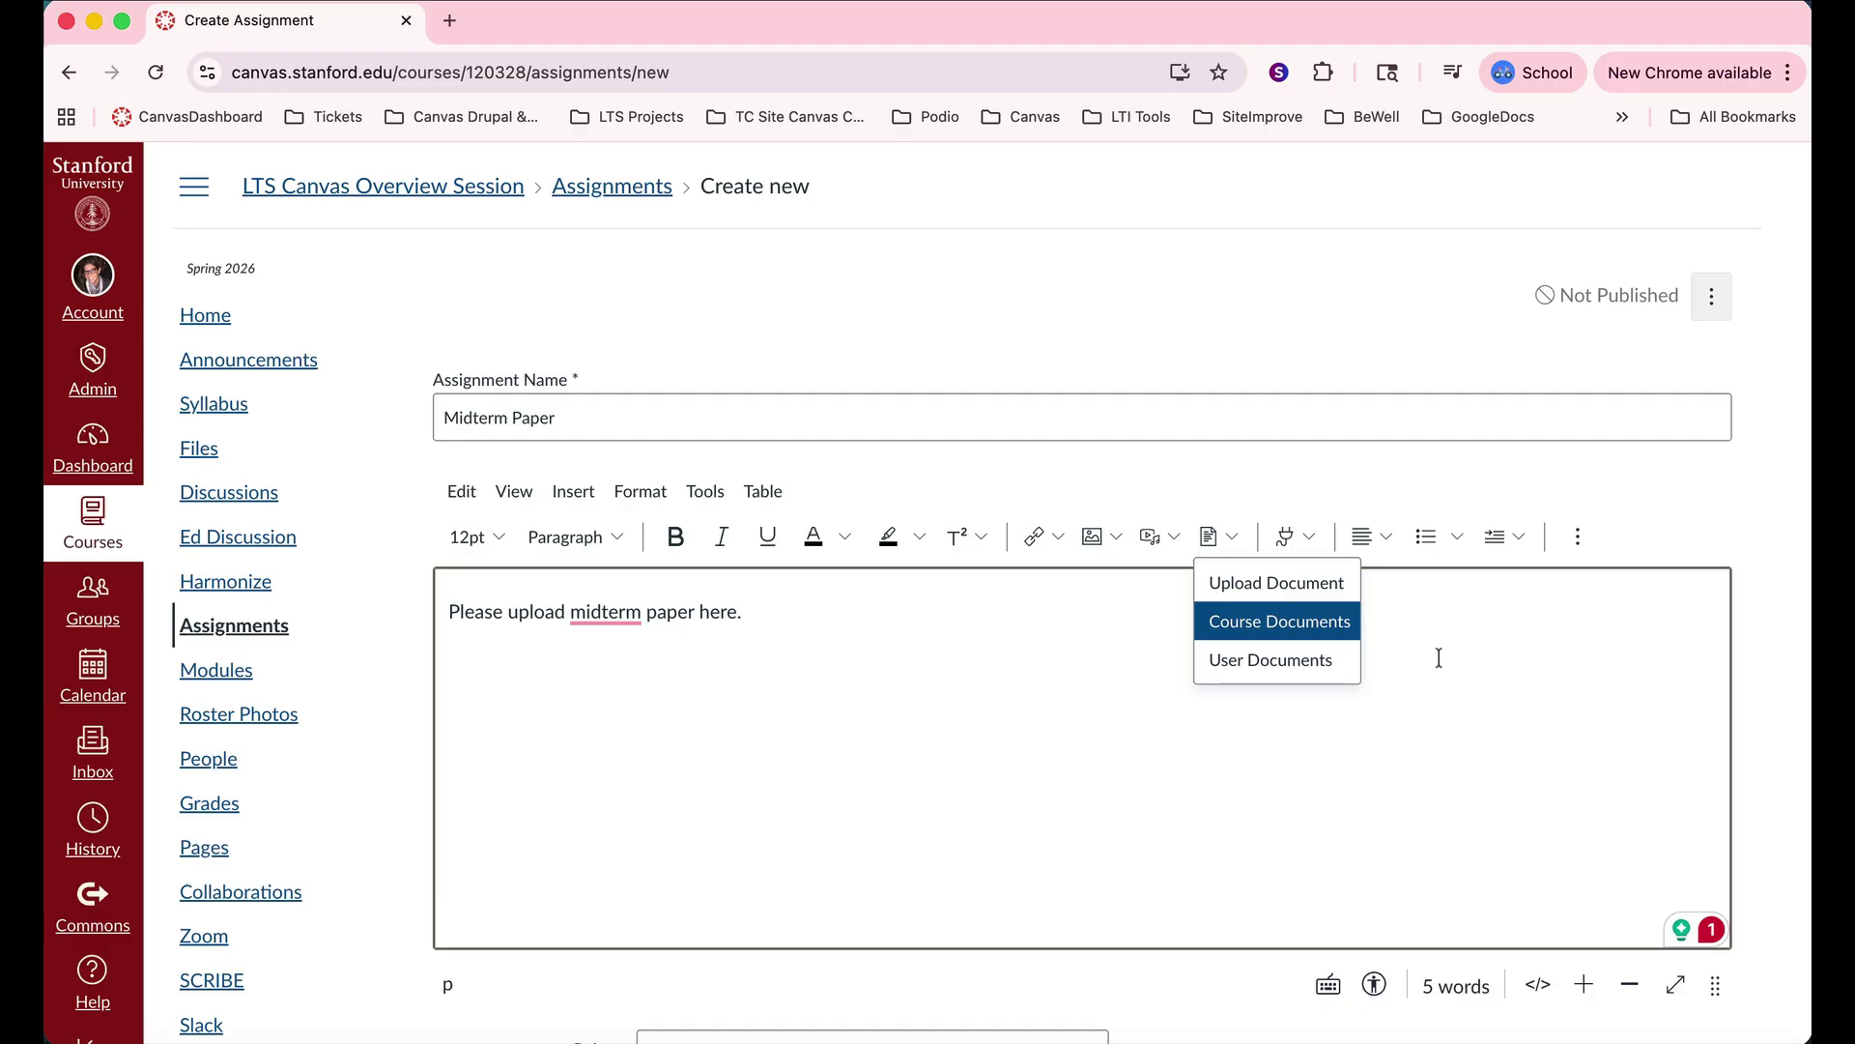
pyautogui.click(1576, 537)
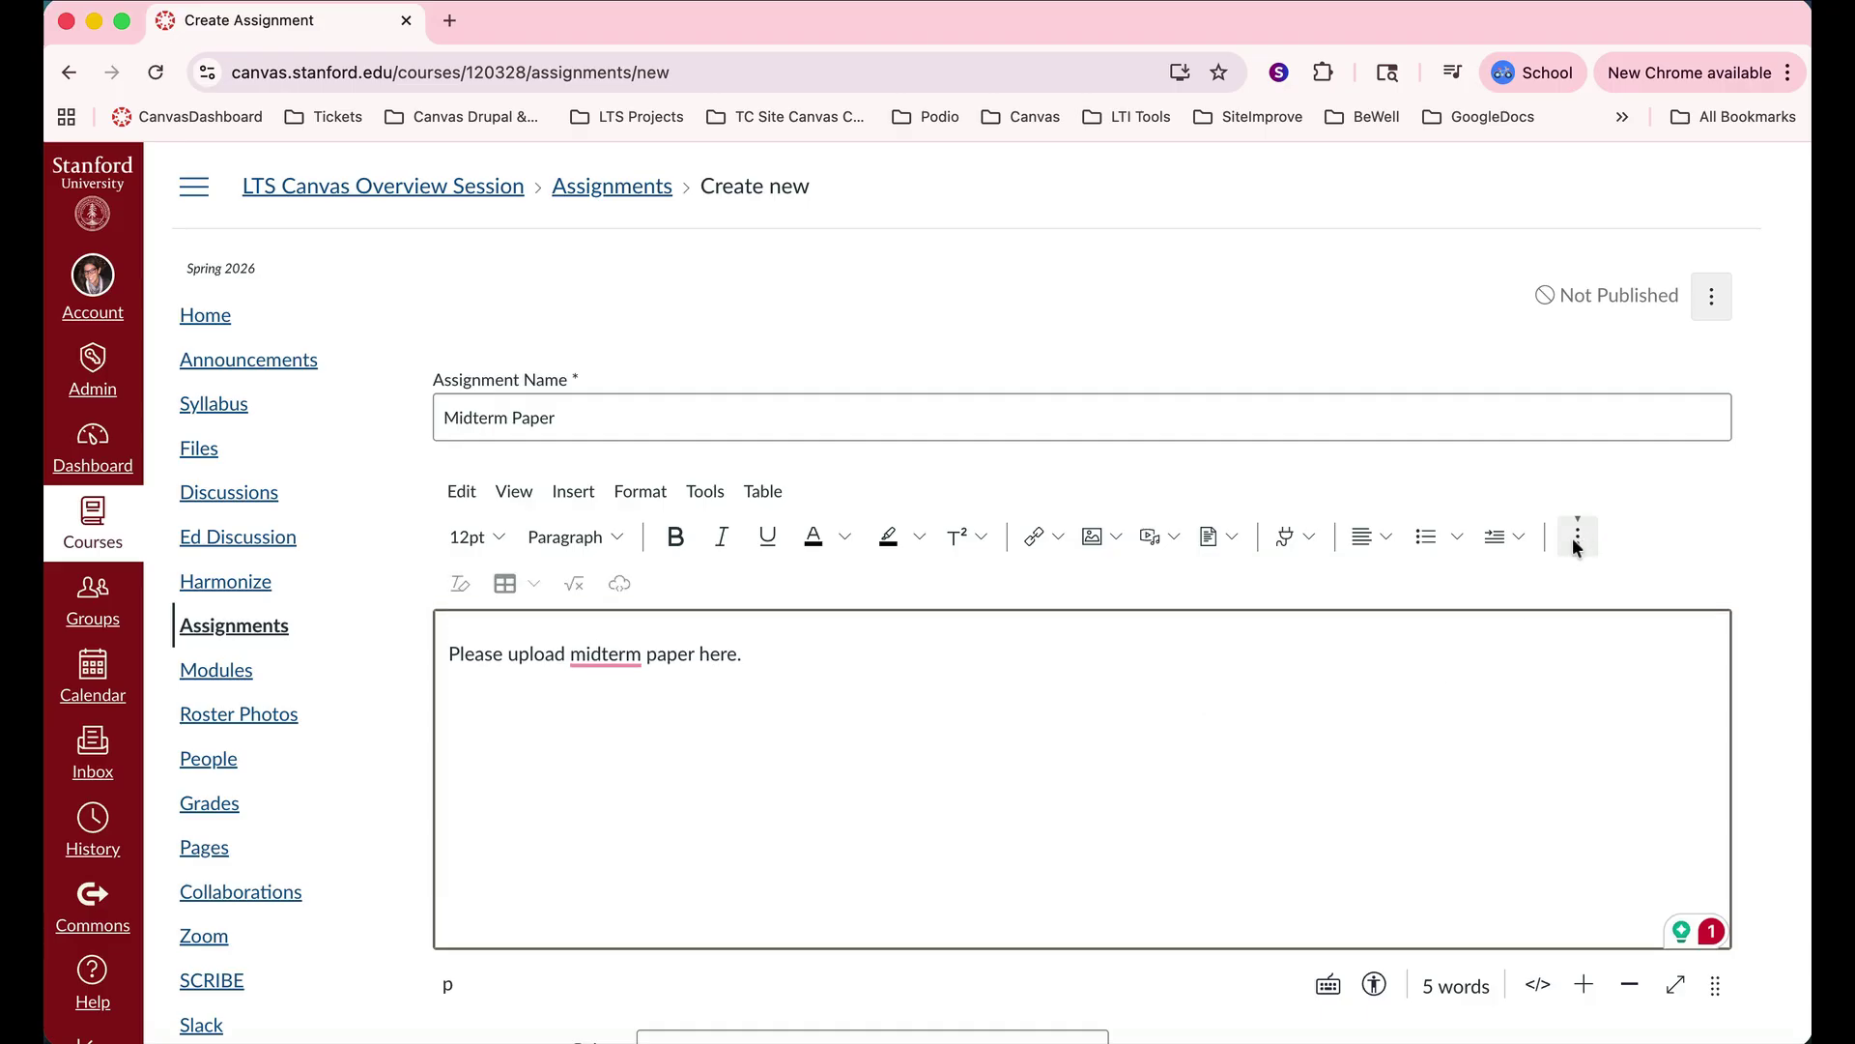
pyautogui.click(1573, 538)
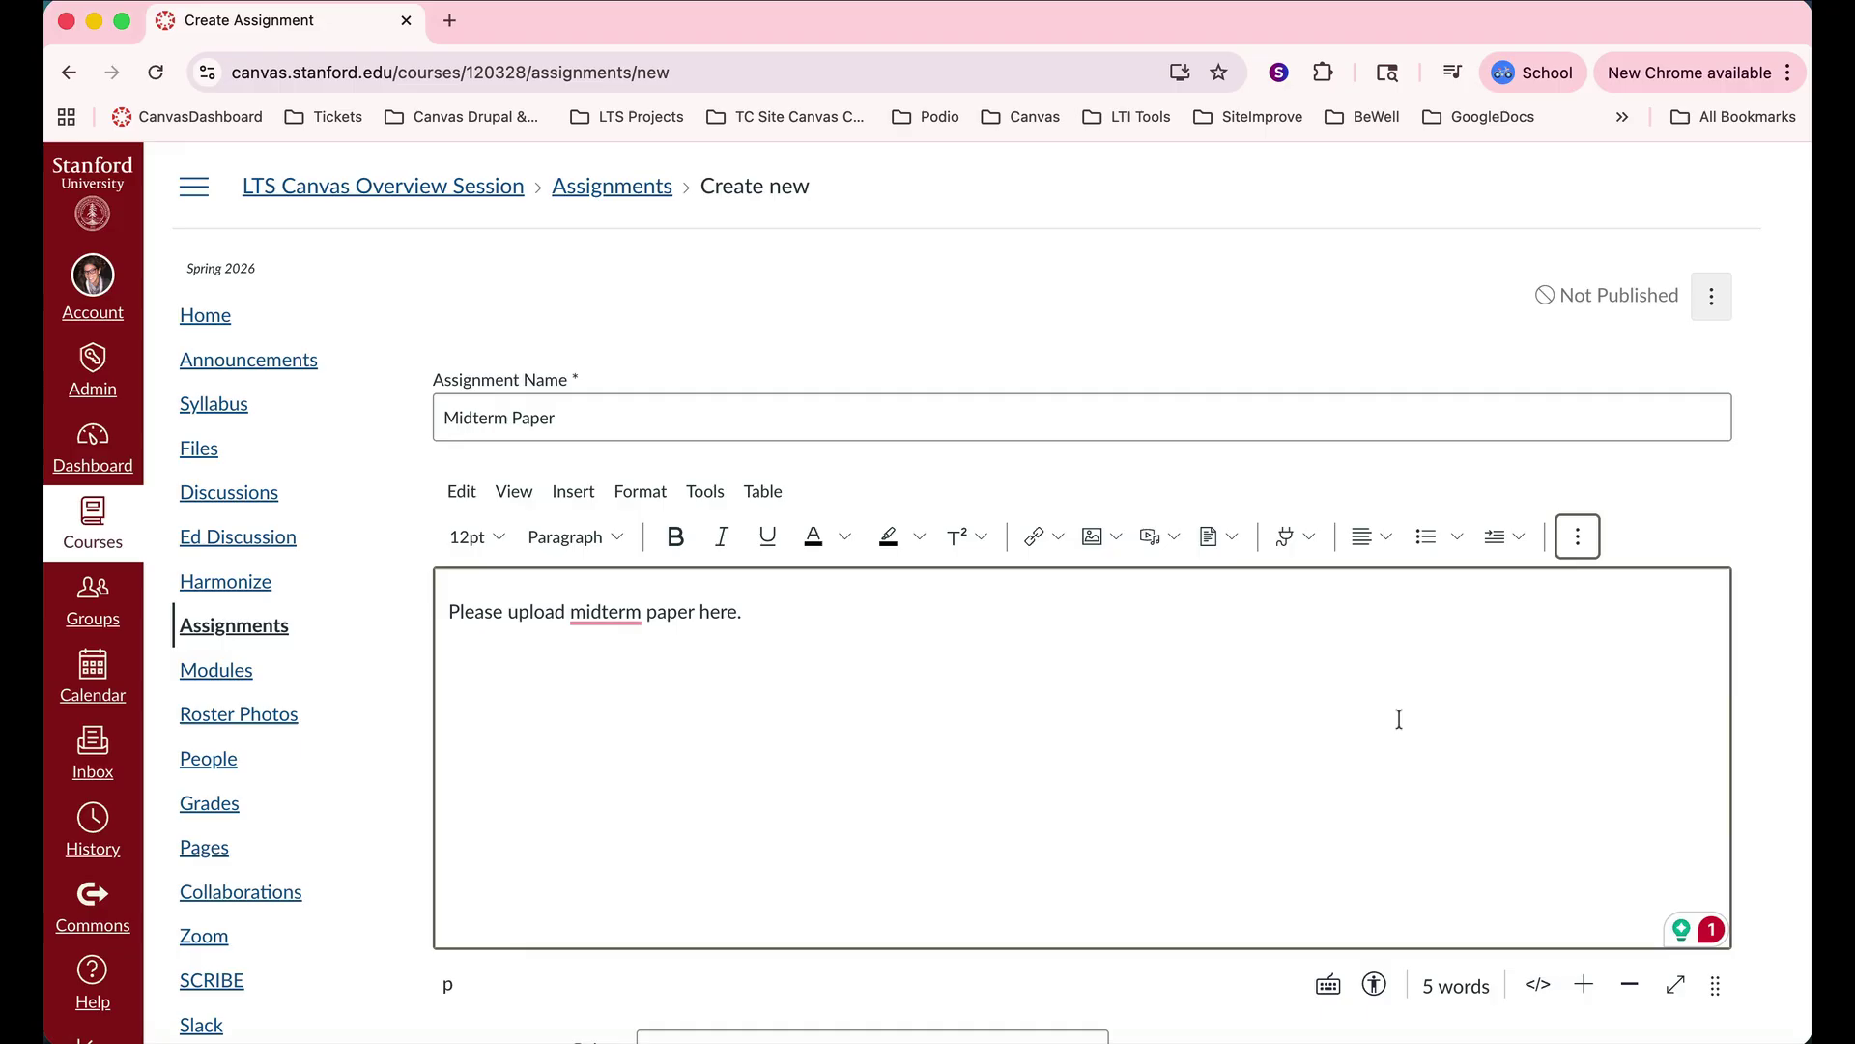
# Review the choices for how the assignment's grade is displayed and which assignment group it belongs to.
pyautogui.scroll(-3, 1399, 719)
pyautogui.scroll(-5, 1400, 719)
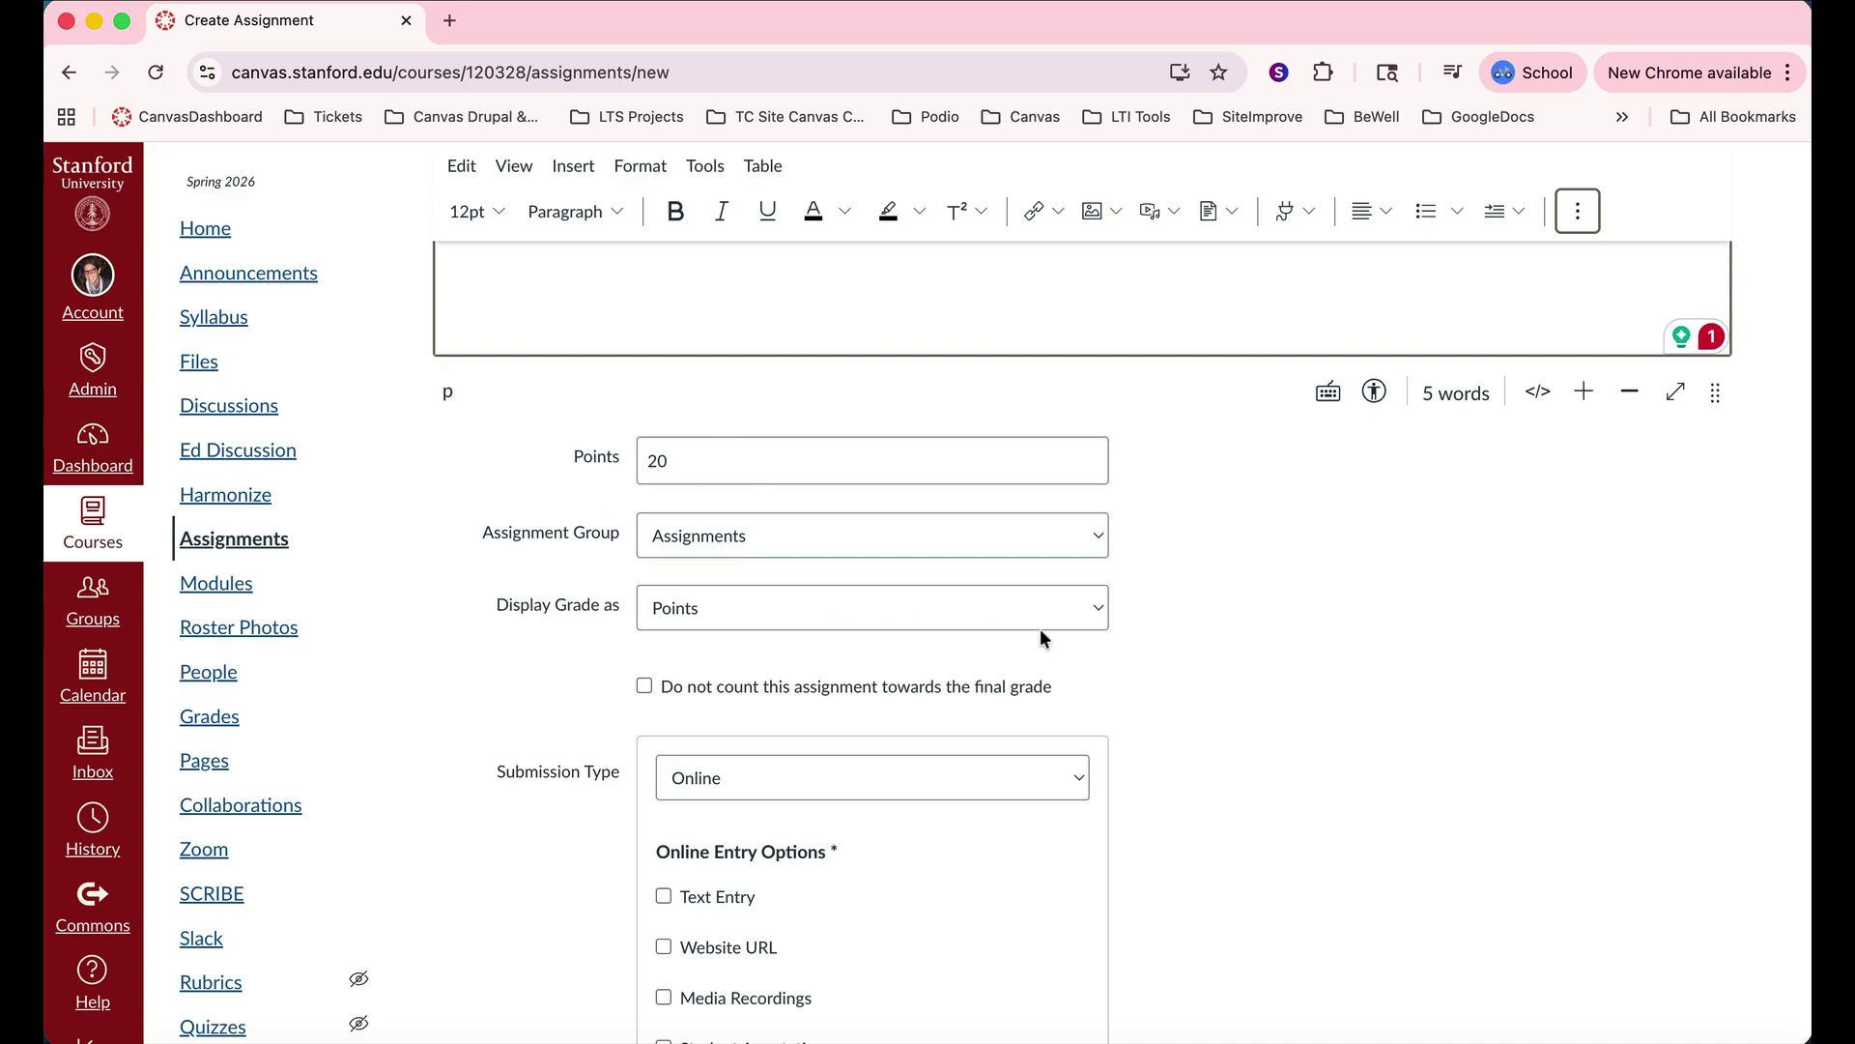
pyautogui.click(1098, 616)
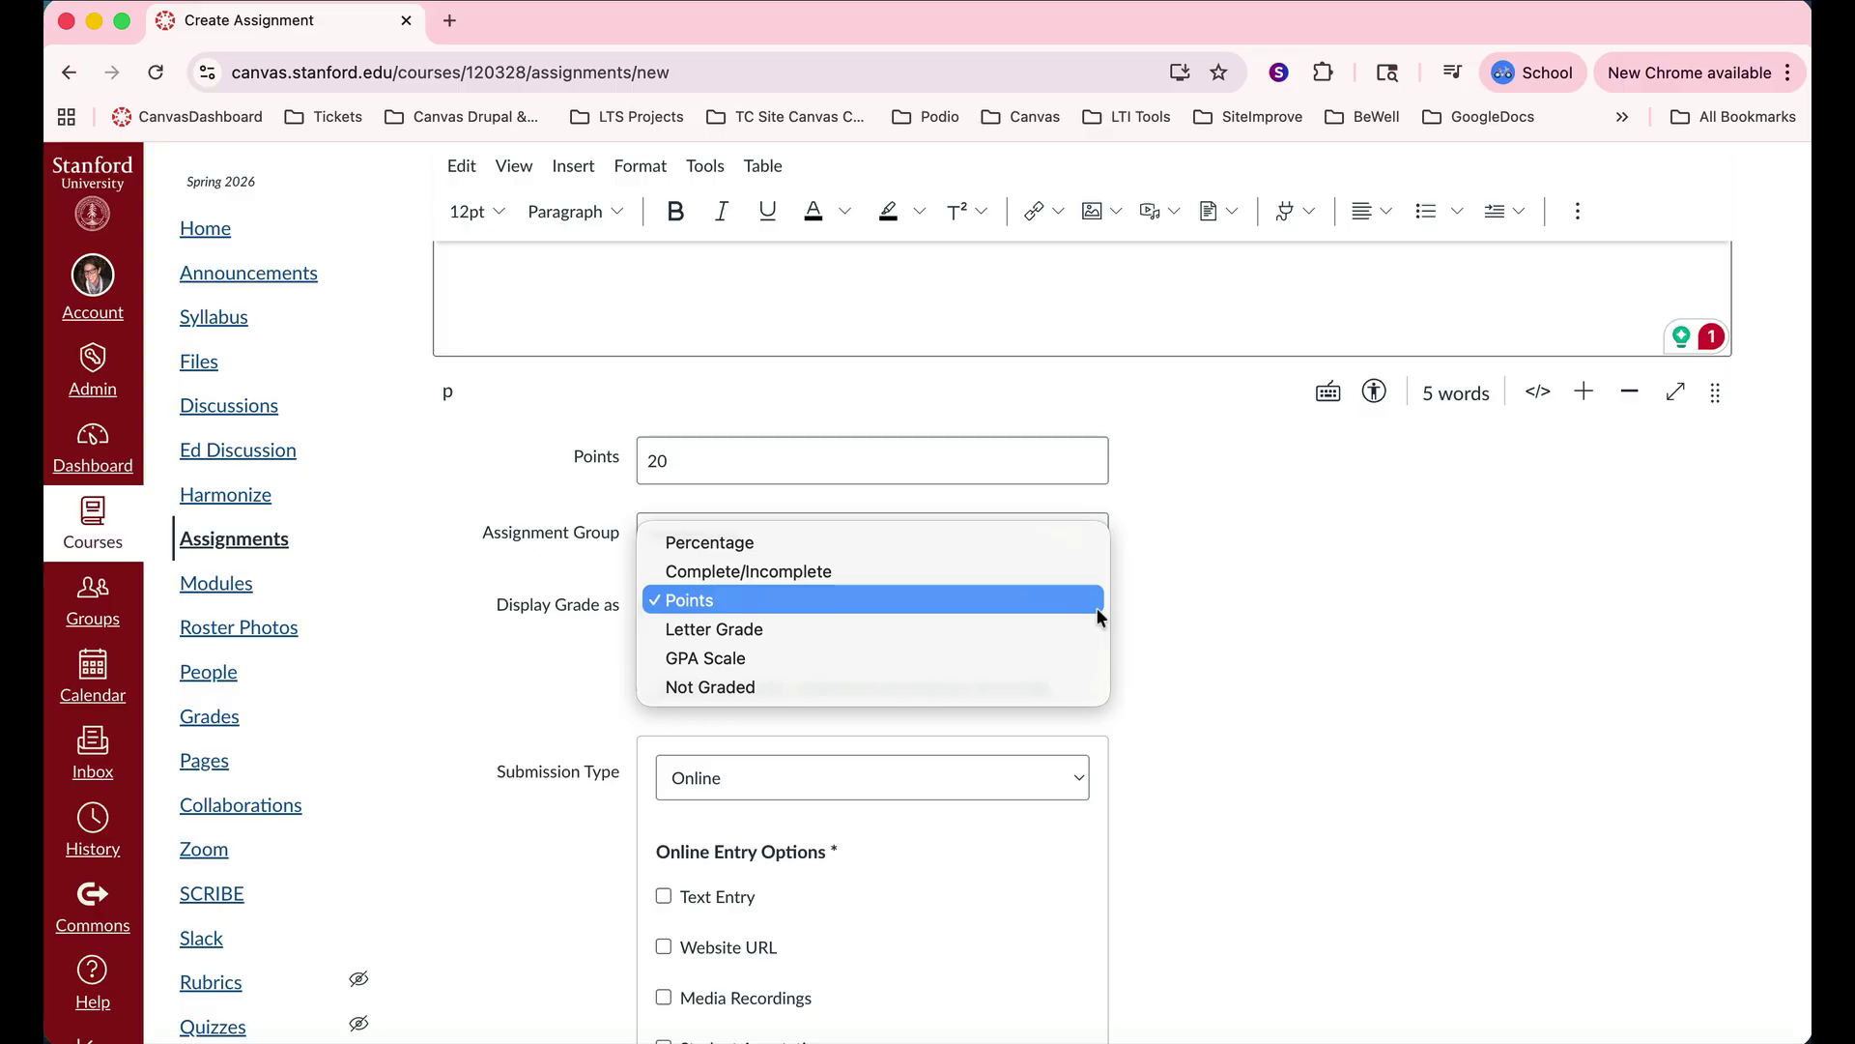
pyautogui.click(1096, 607)
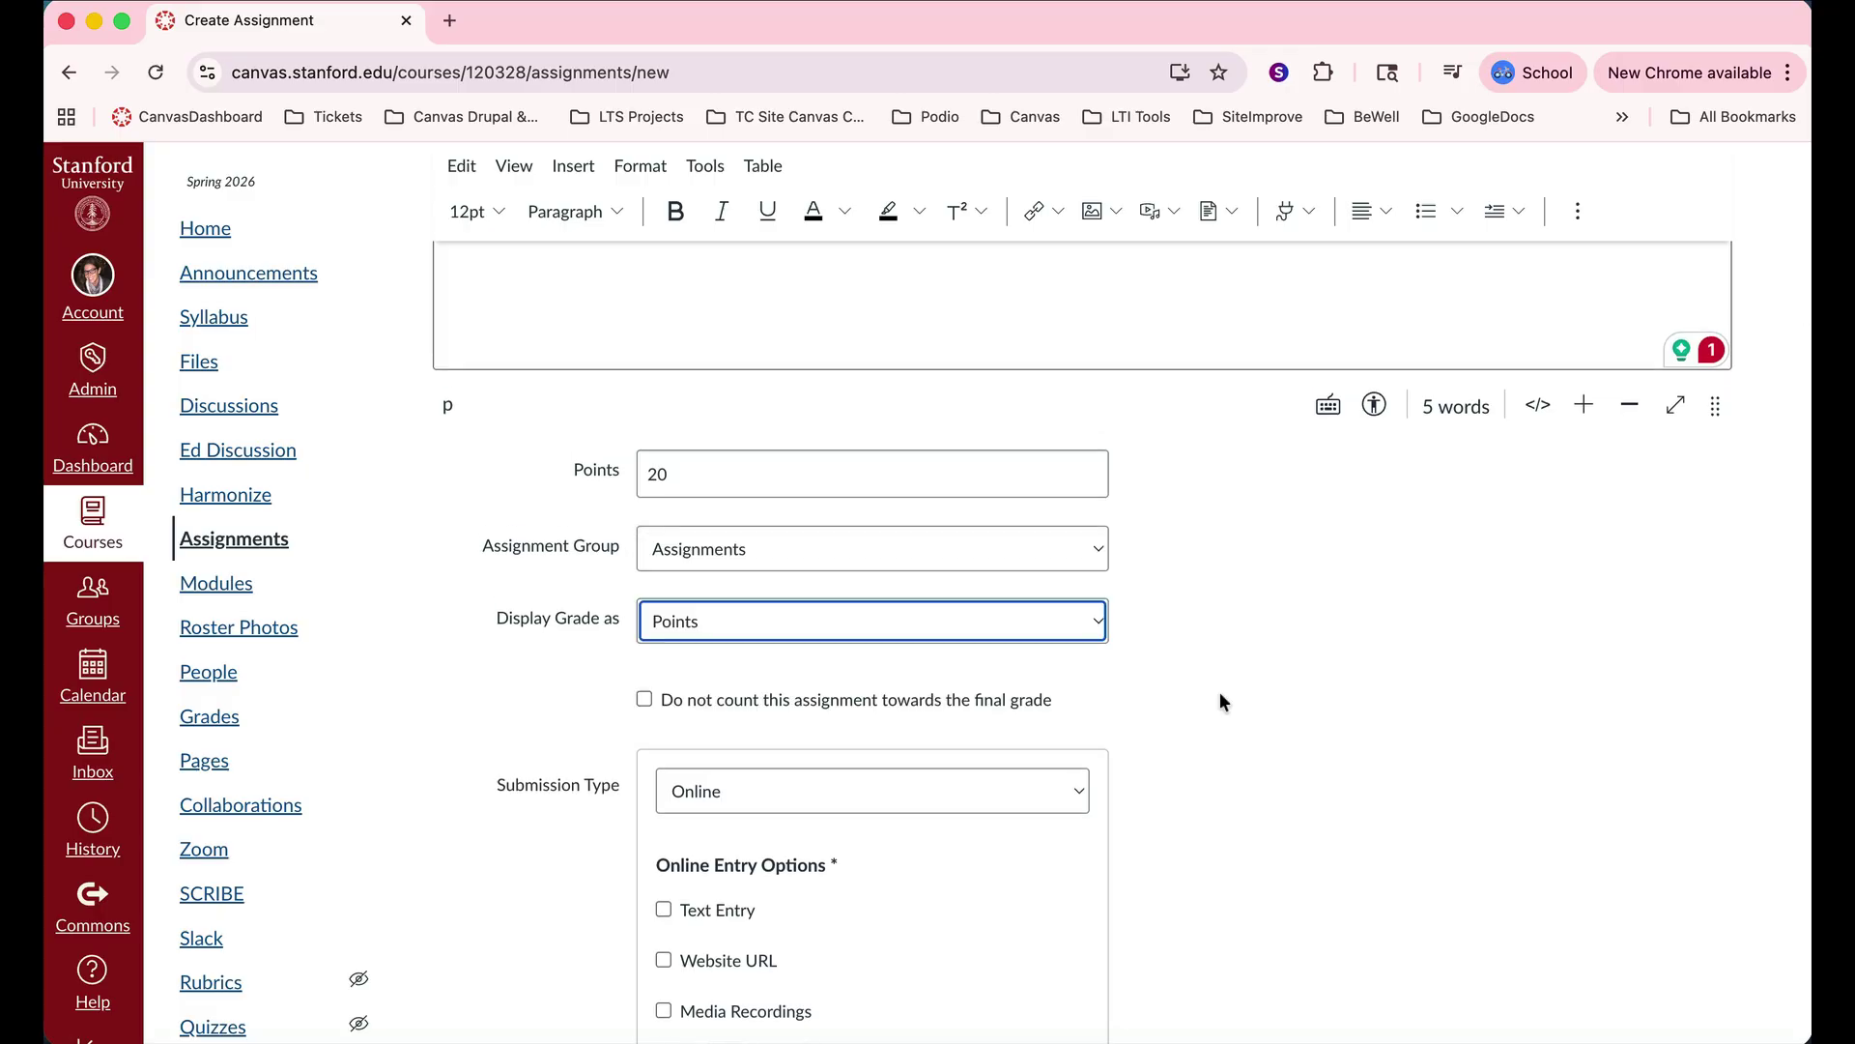
pyautogui.click(1097, 551)
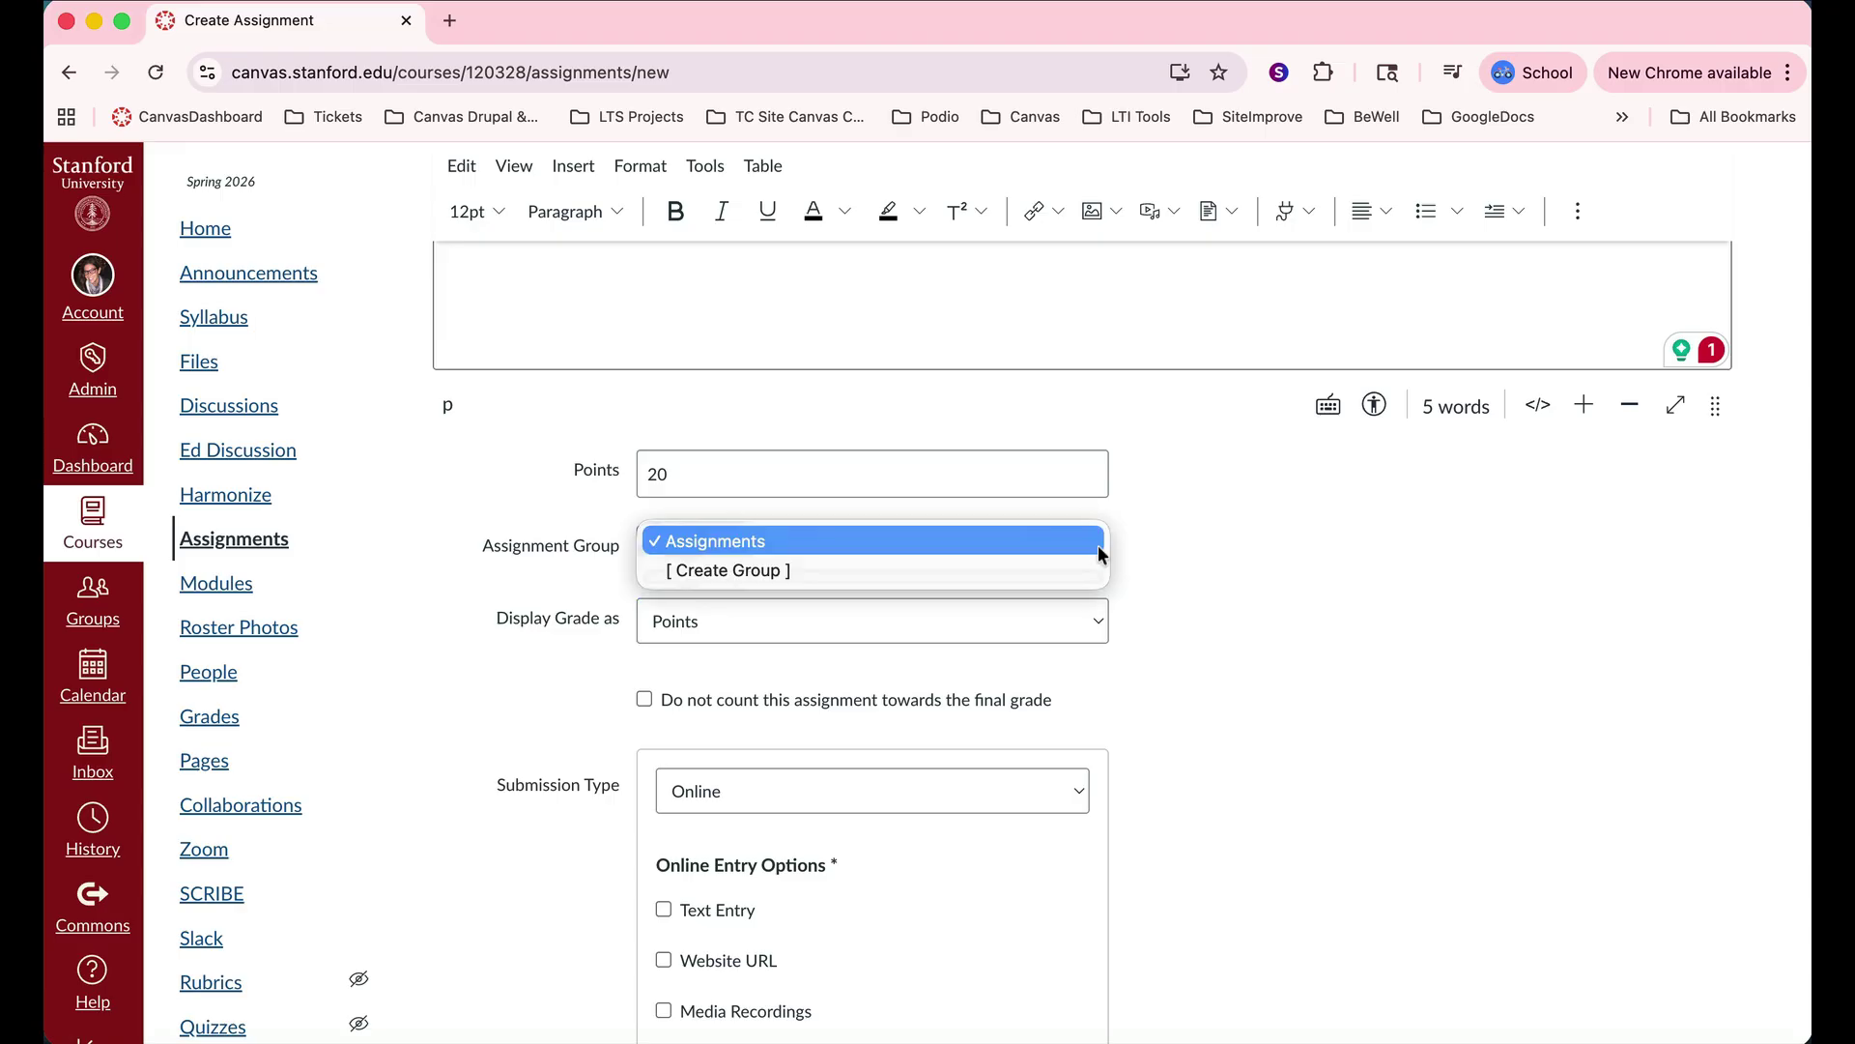
pyautogui.click(1087, 547)
# Try No Submission as the assignment's submission type, and switch it back to Online.
pyautogui.scroll(-5, 1186, 576)
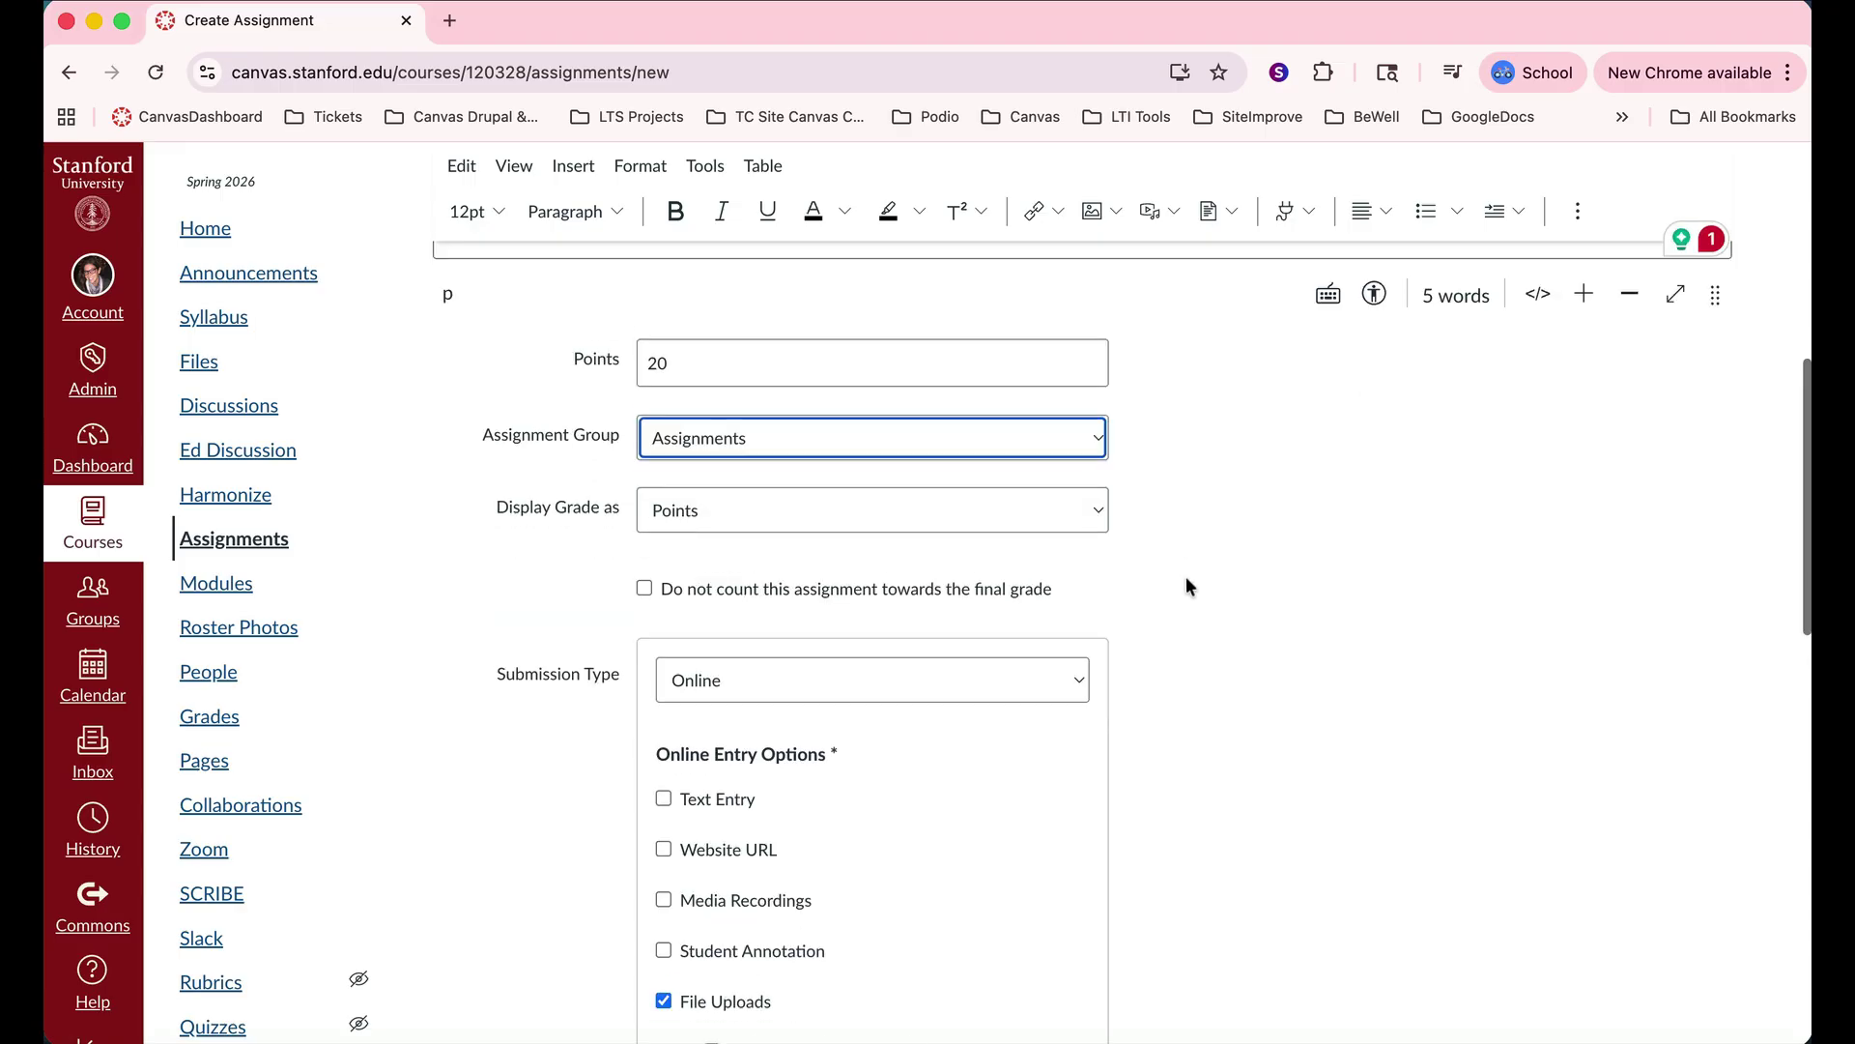
pyautogui.scroll(-2, 1186, 576)
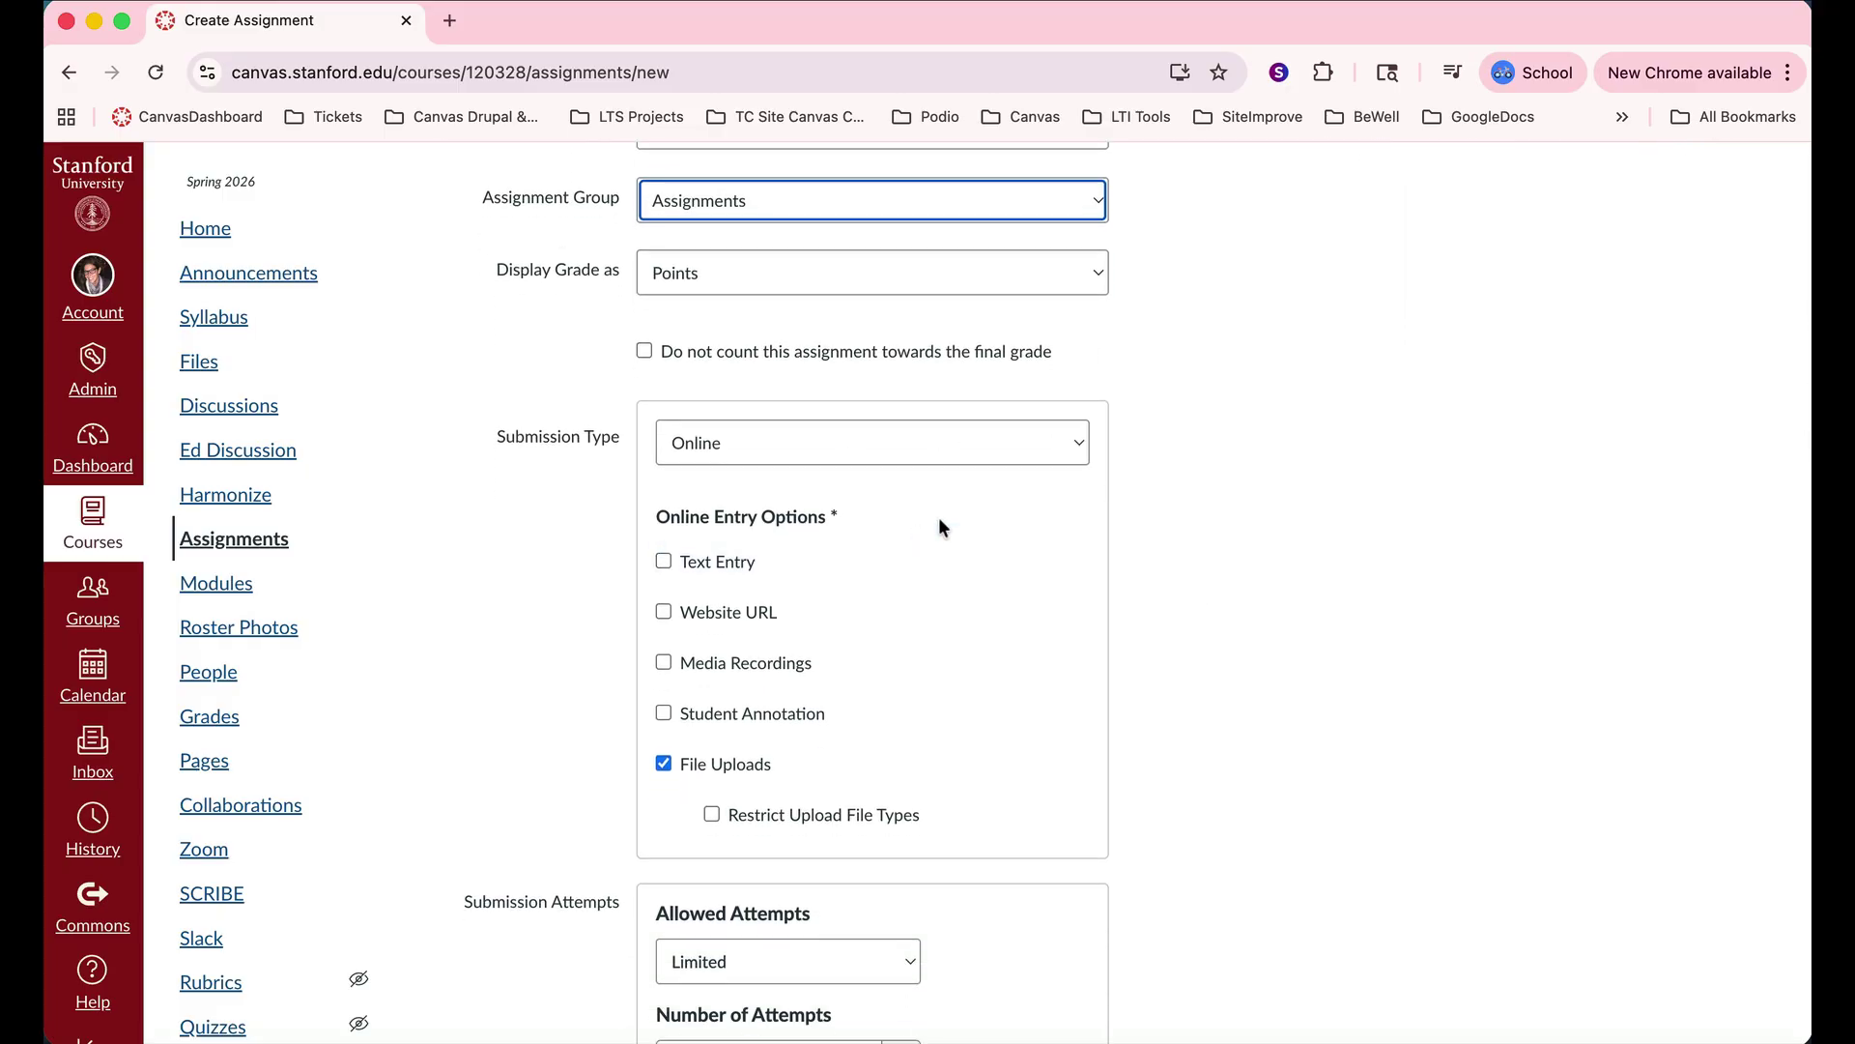
pyautogui.click(1080, 443)
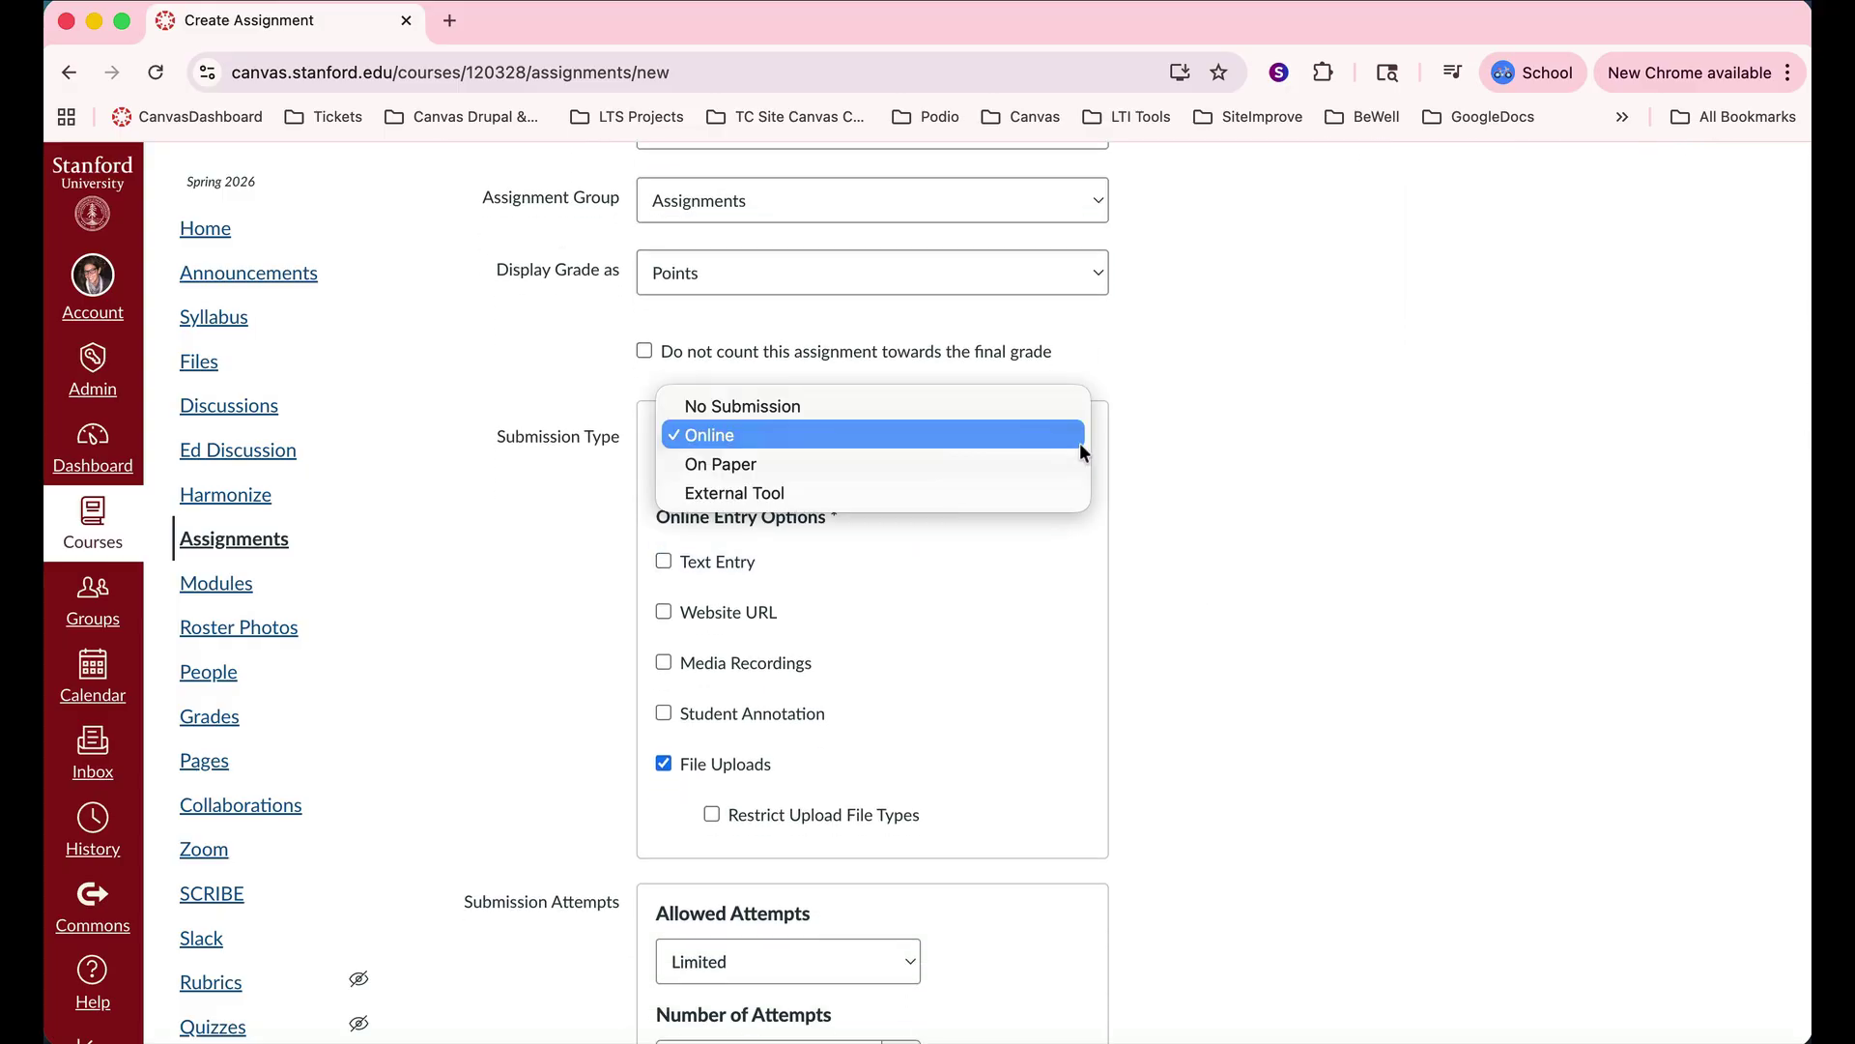
pyautogui.click(1034, 410)
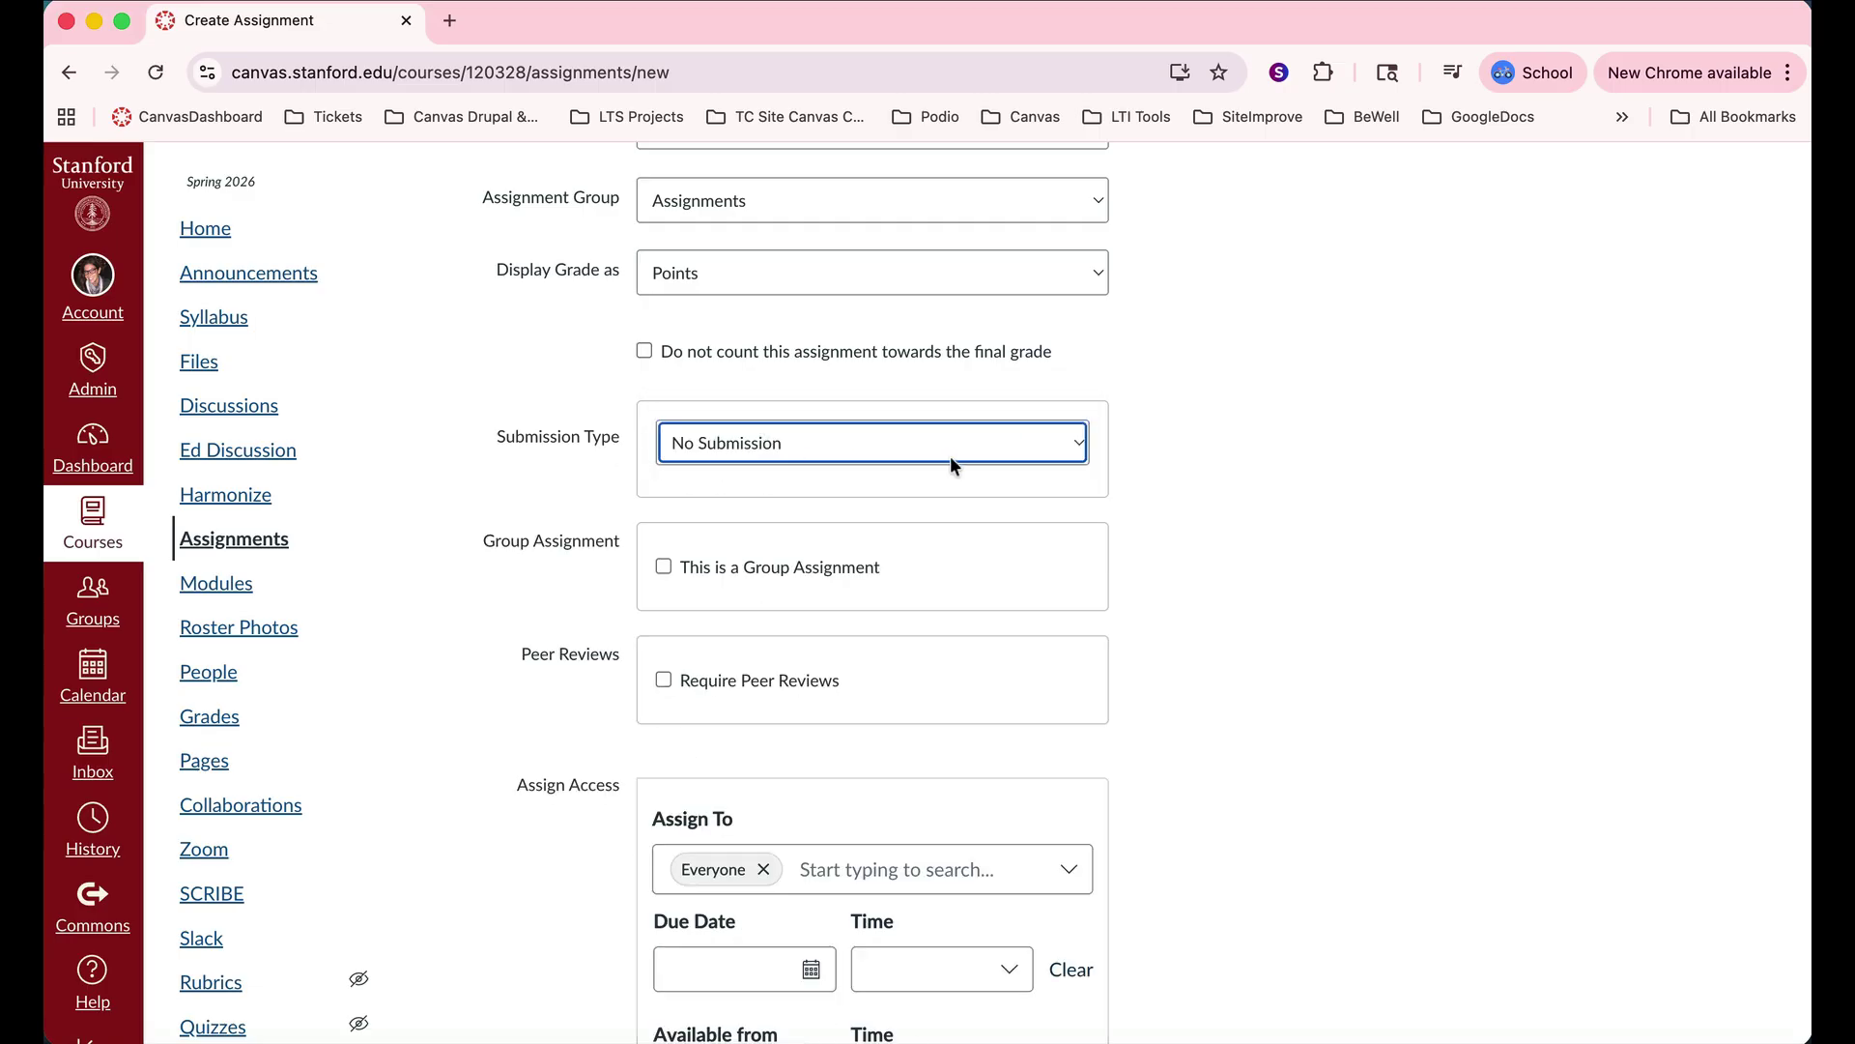
pyautogui.click(1077, 446)
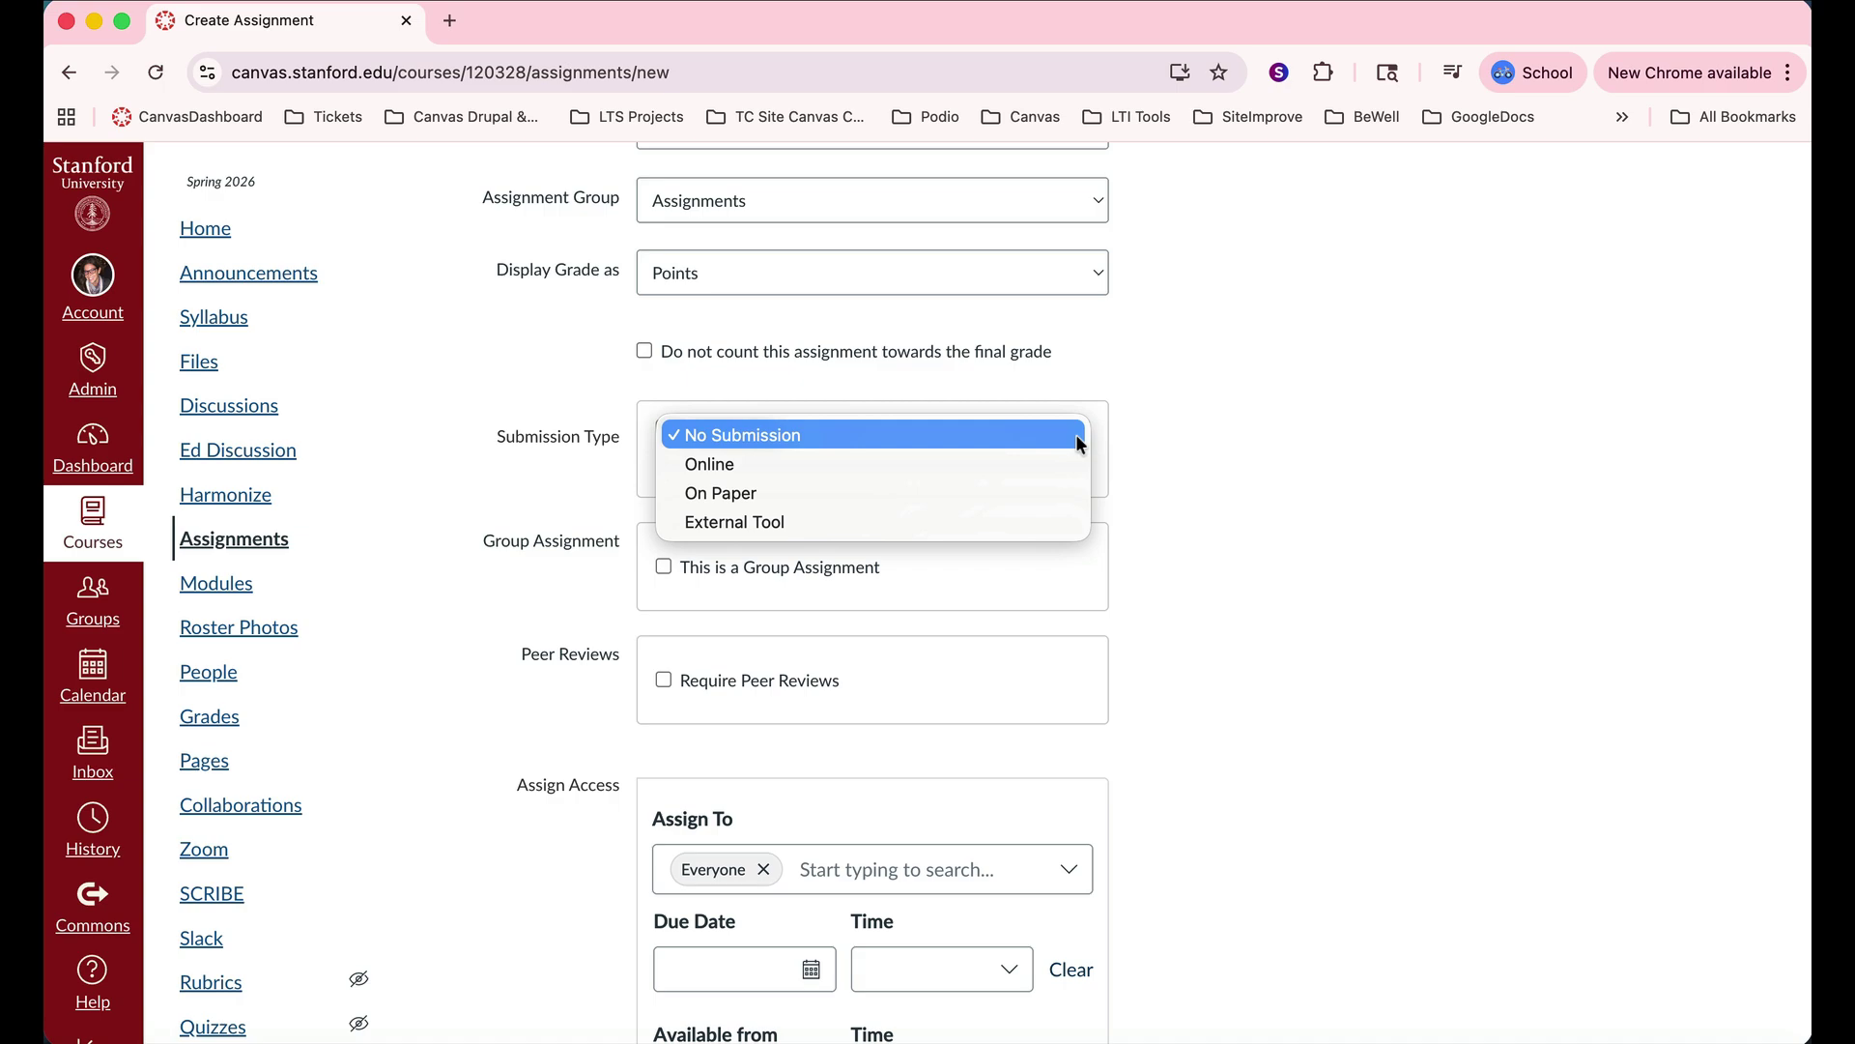
pyautogui.click(1005, 464)
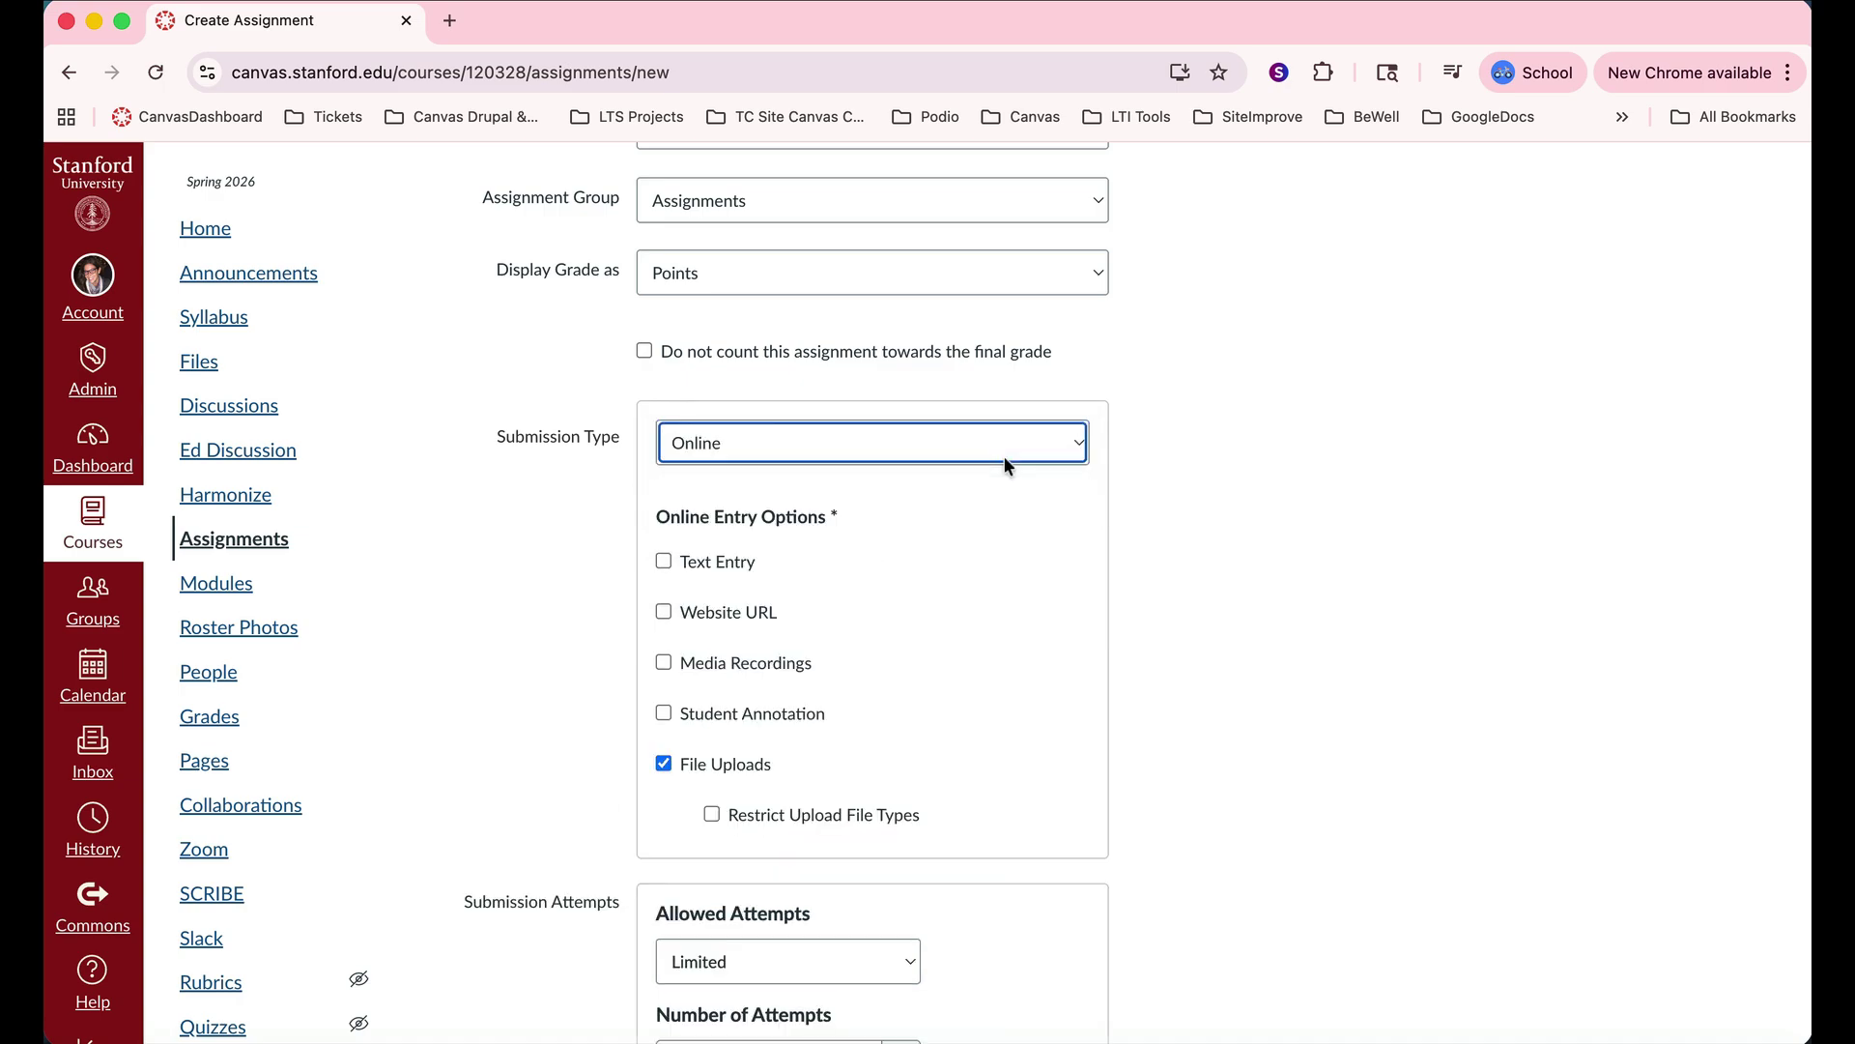
# Keep the allowed submission attempts Limited and set the number of attempts to 4.
pyautogui.scroll(-2, 1005, 466)
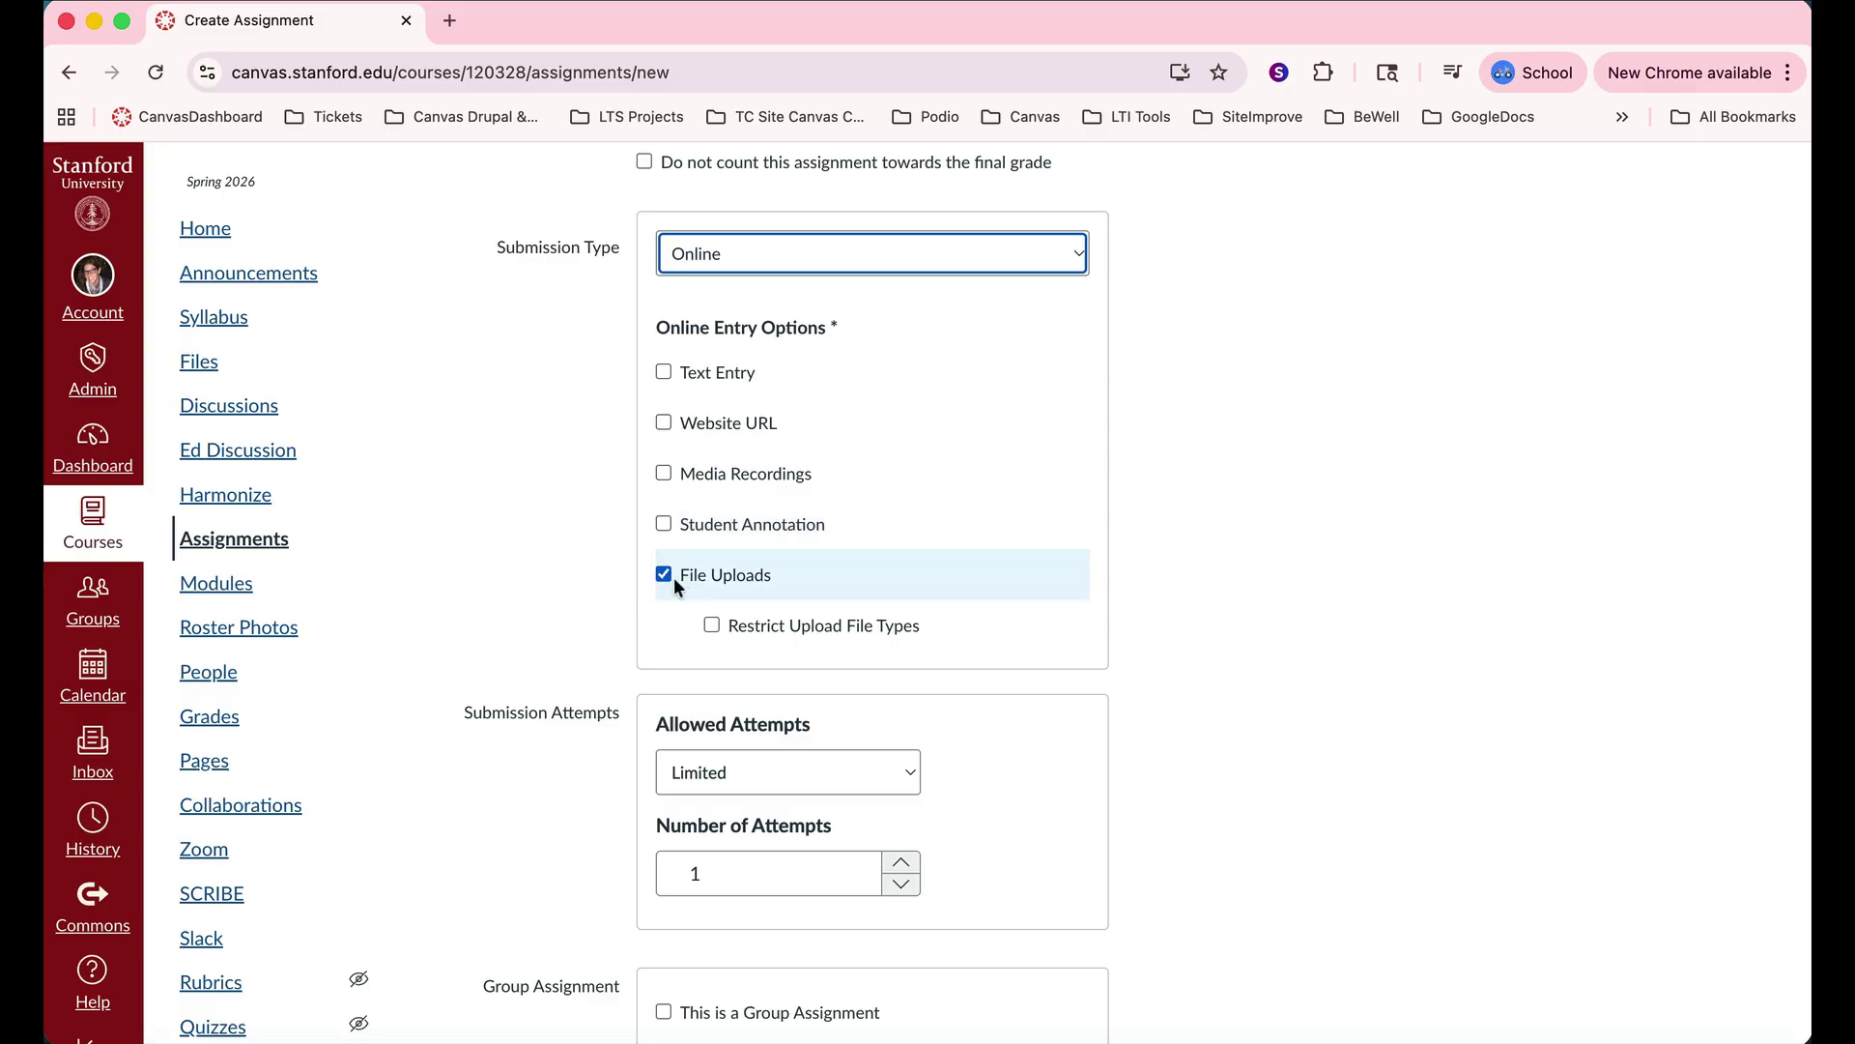
pyautogui.scroll(-4, 1162, 618)
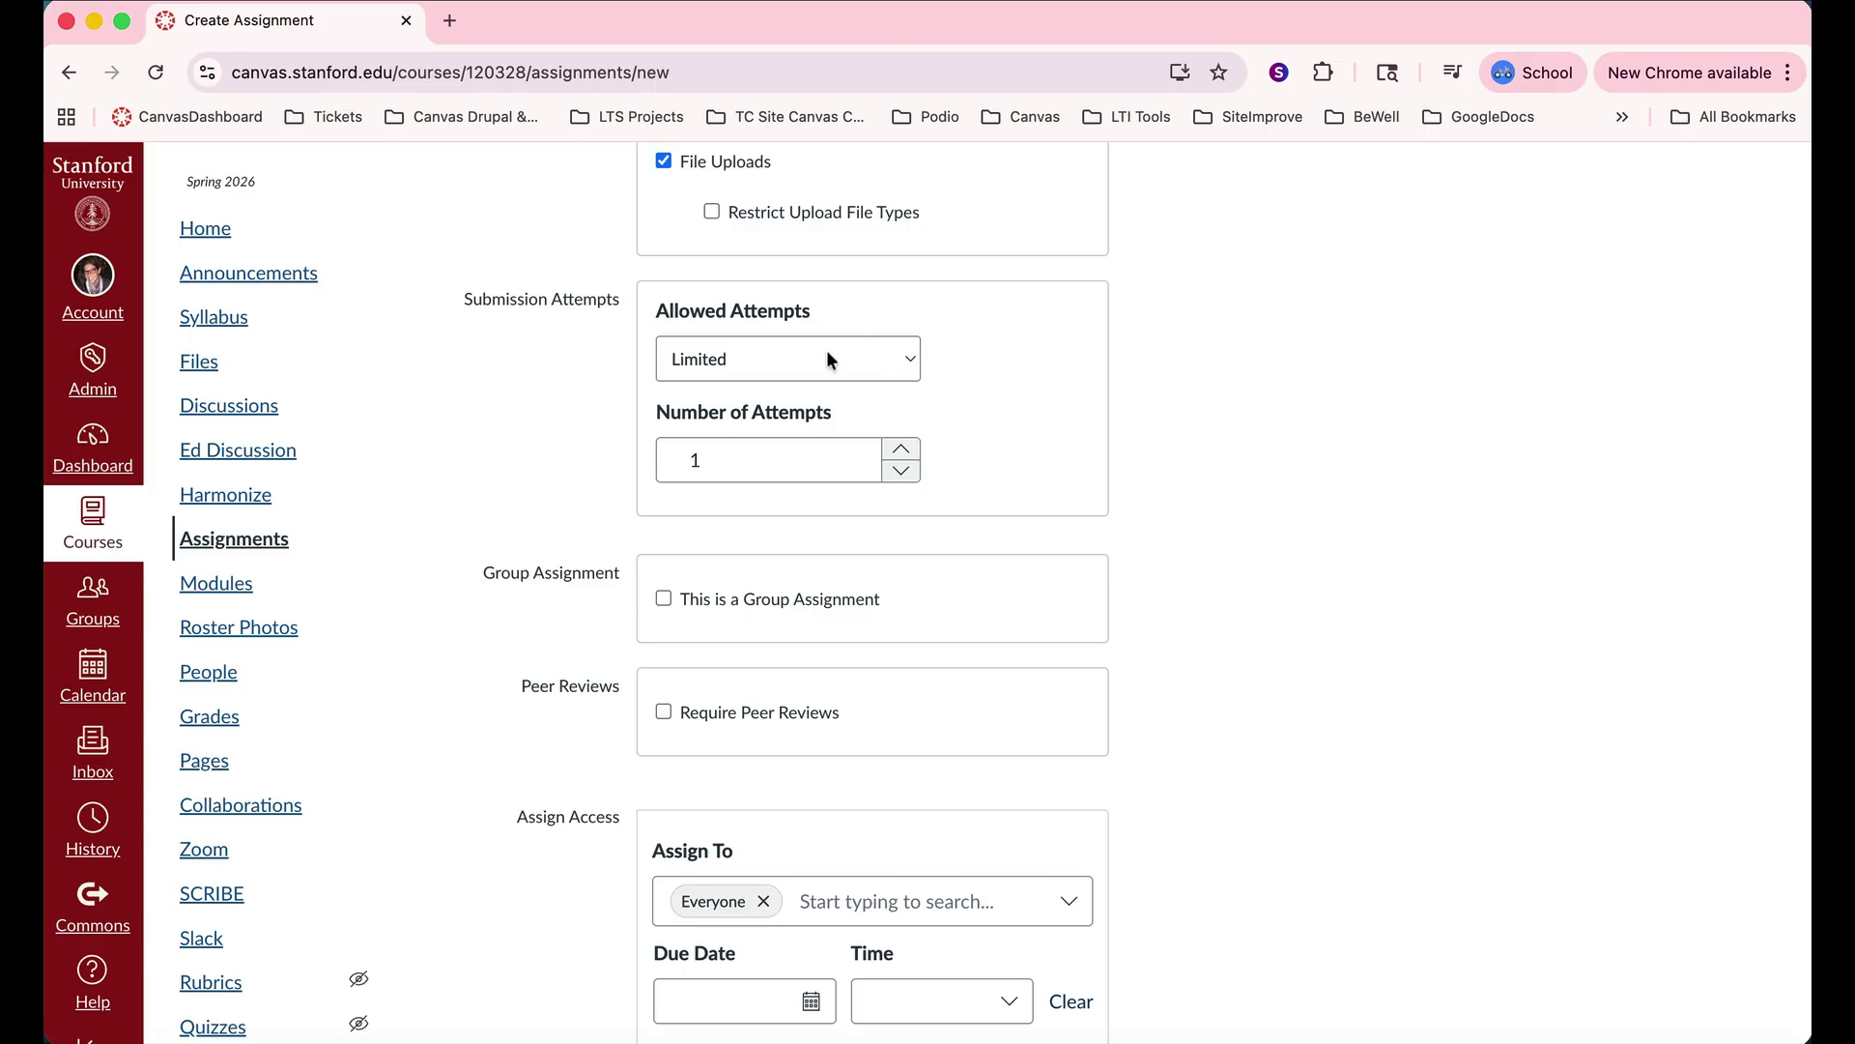
pyautogui.click(908, 363)
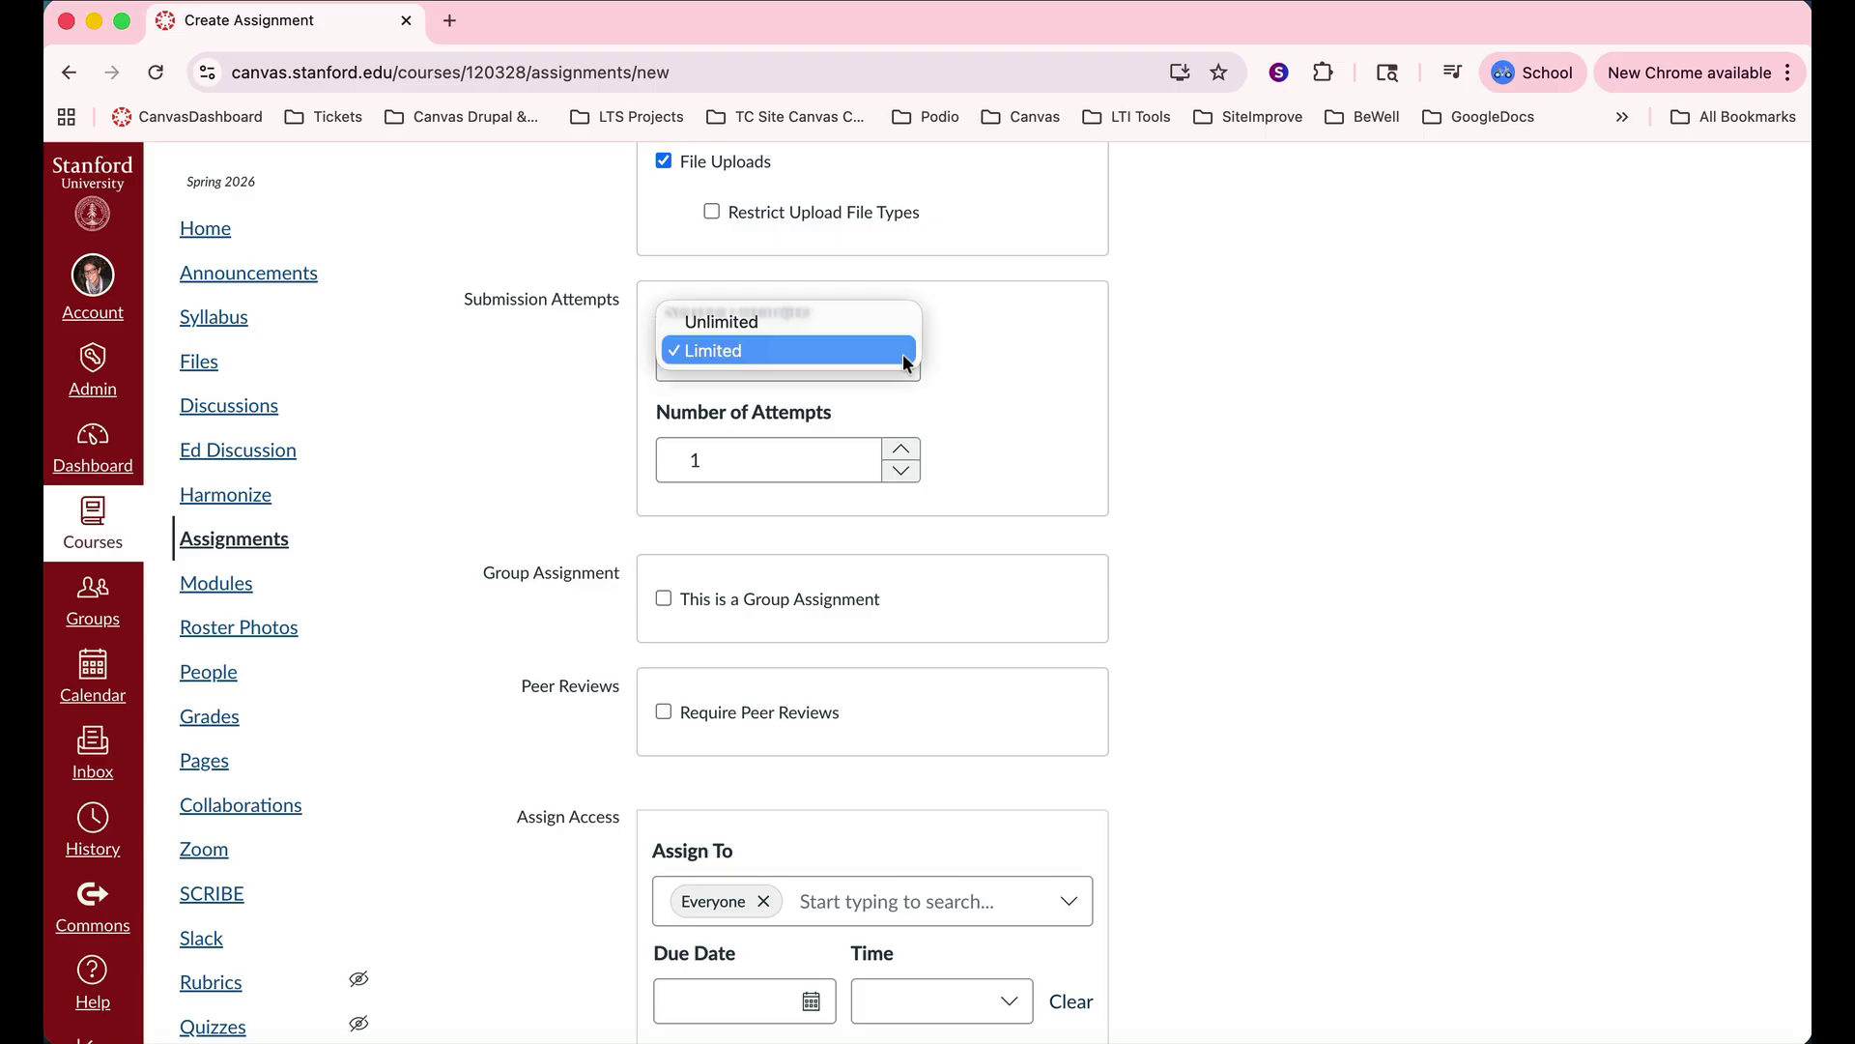
pyautogui.click(843, 354)
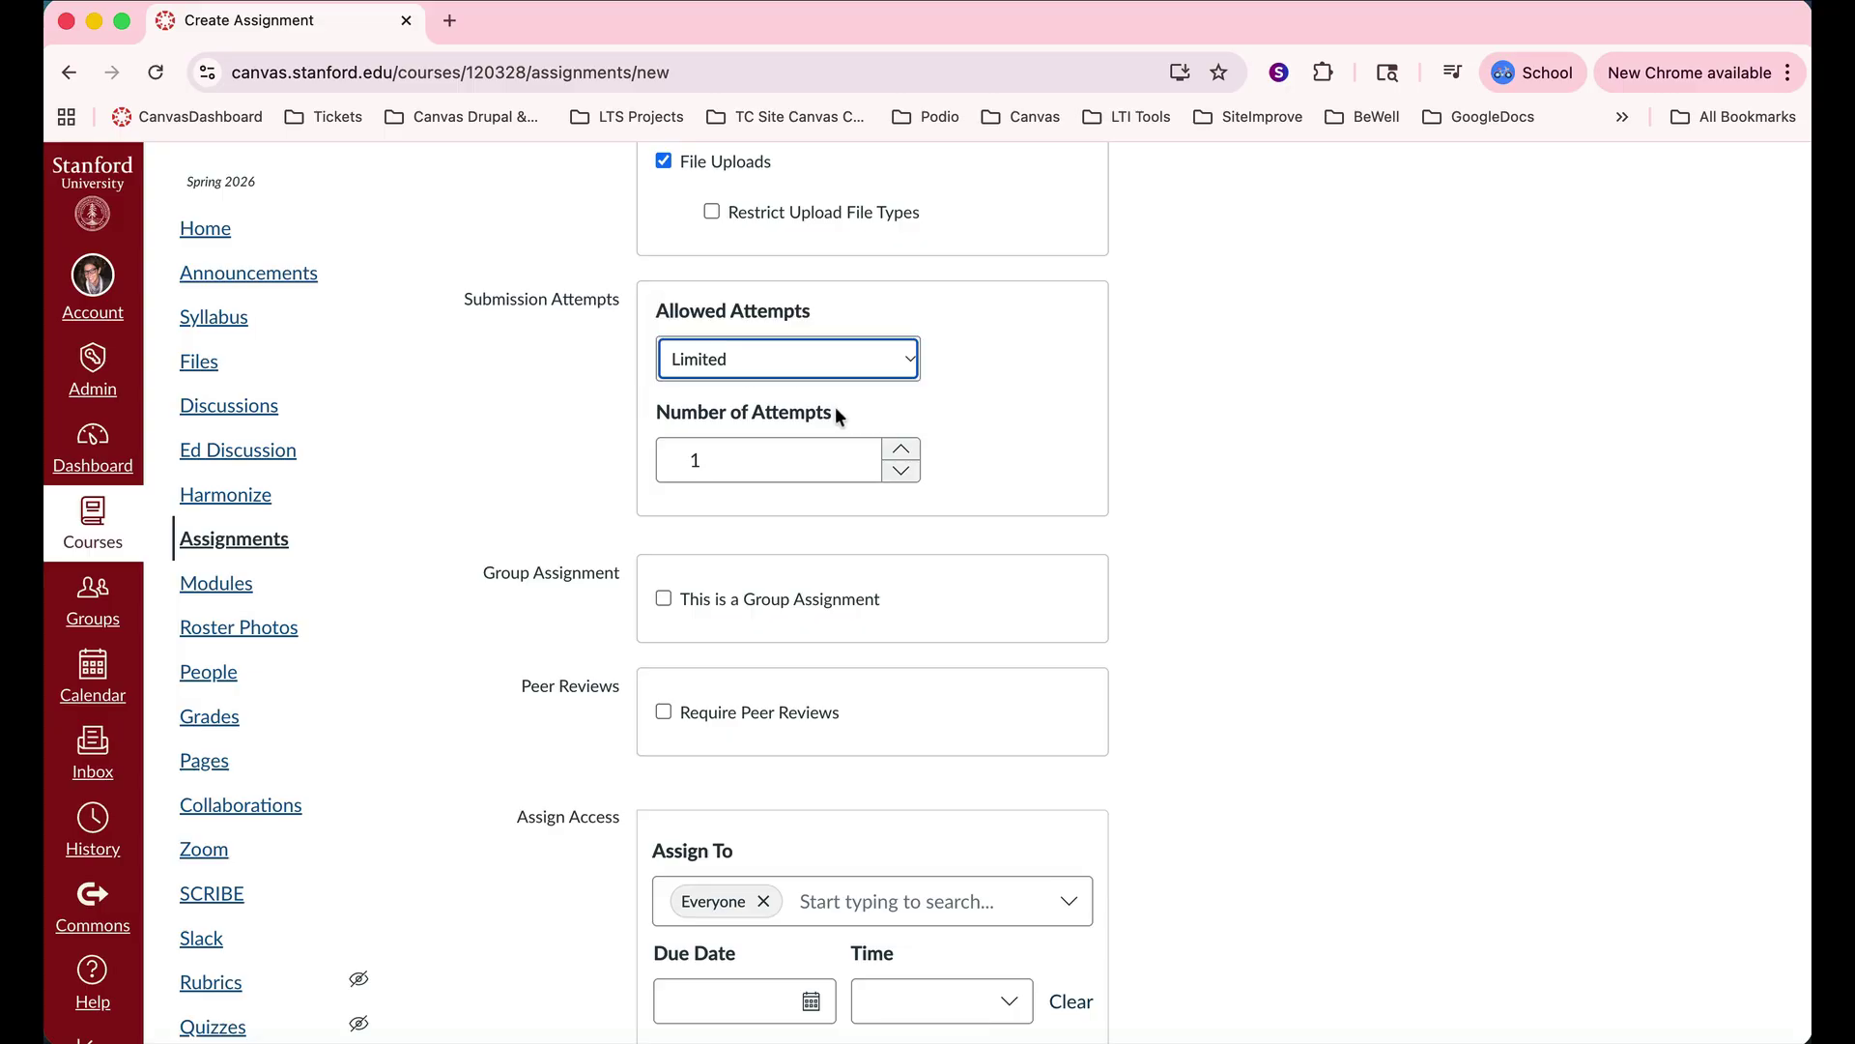
pyautogui.click(905, 451)
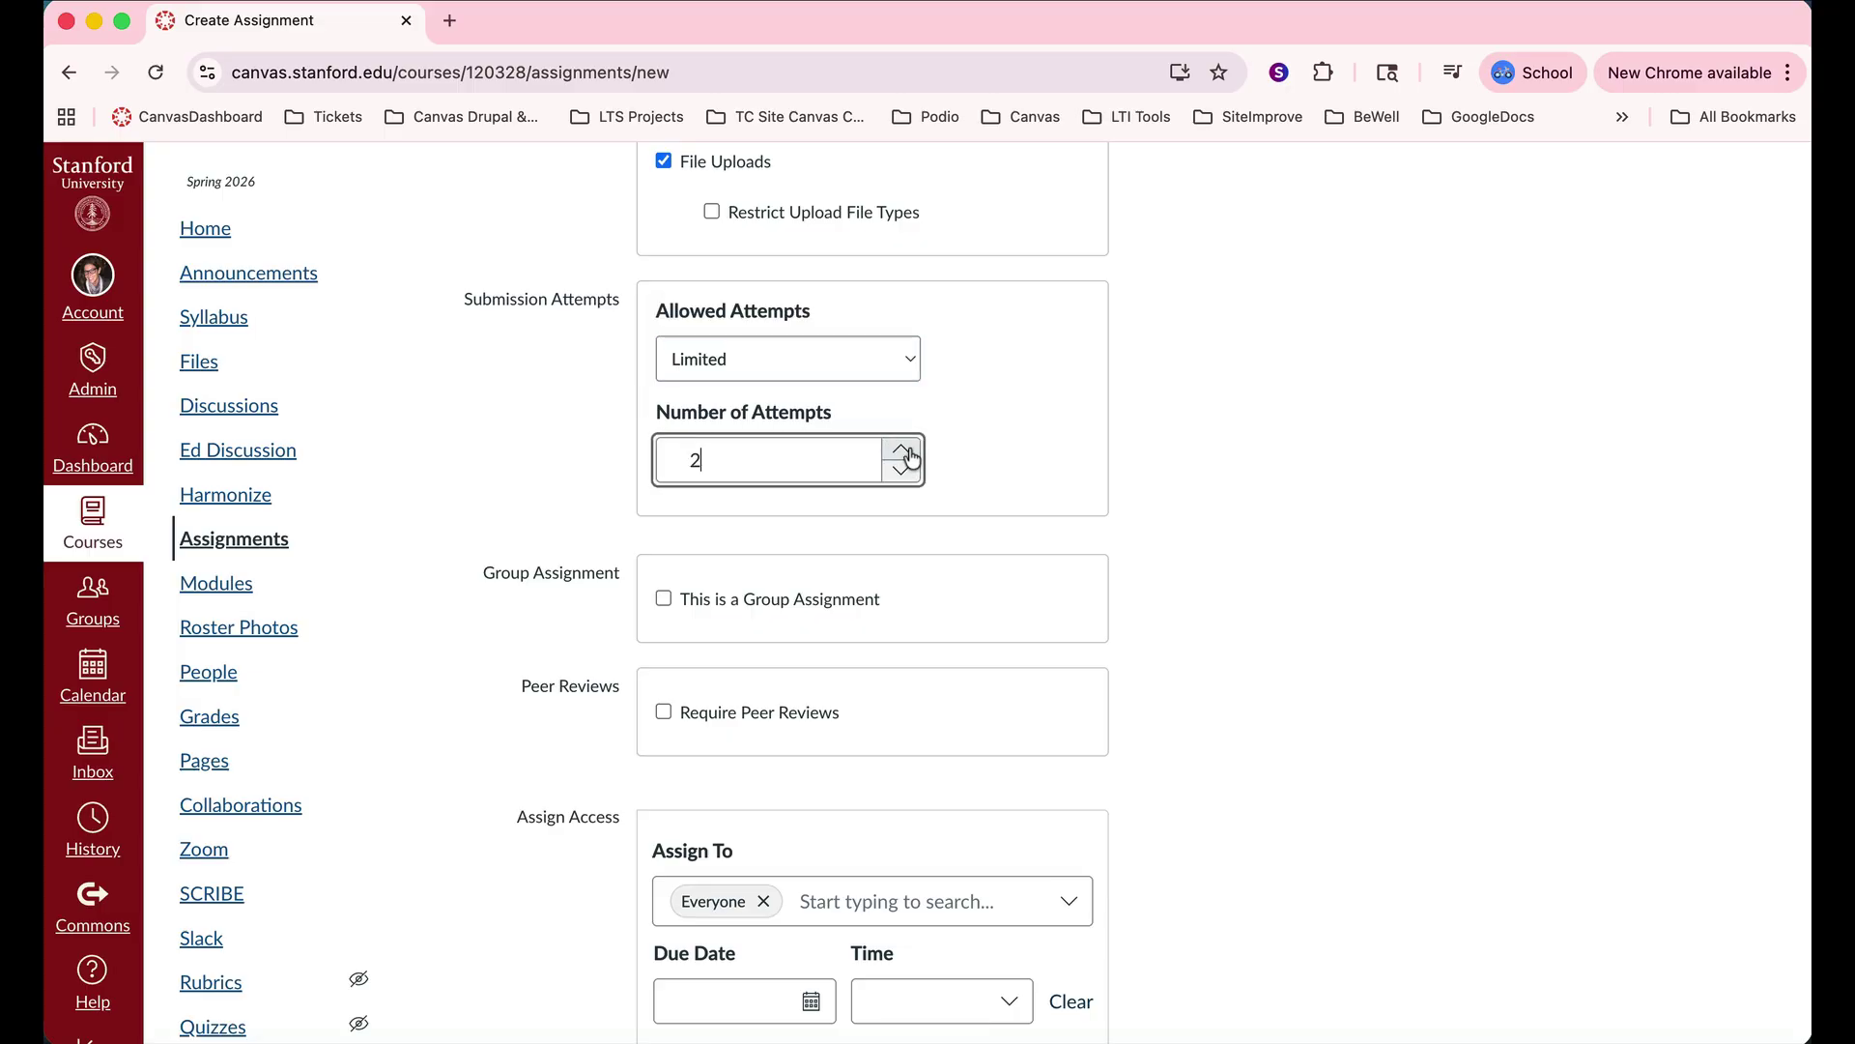
pyautogui.click(906, 451)
# Enable the group assignment option to look through the selectable group sets, and disable it again.
pyautogui.scroll(-3, 958, 455)
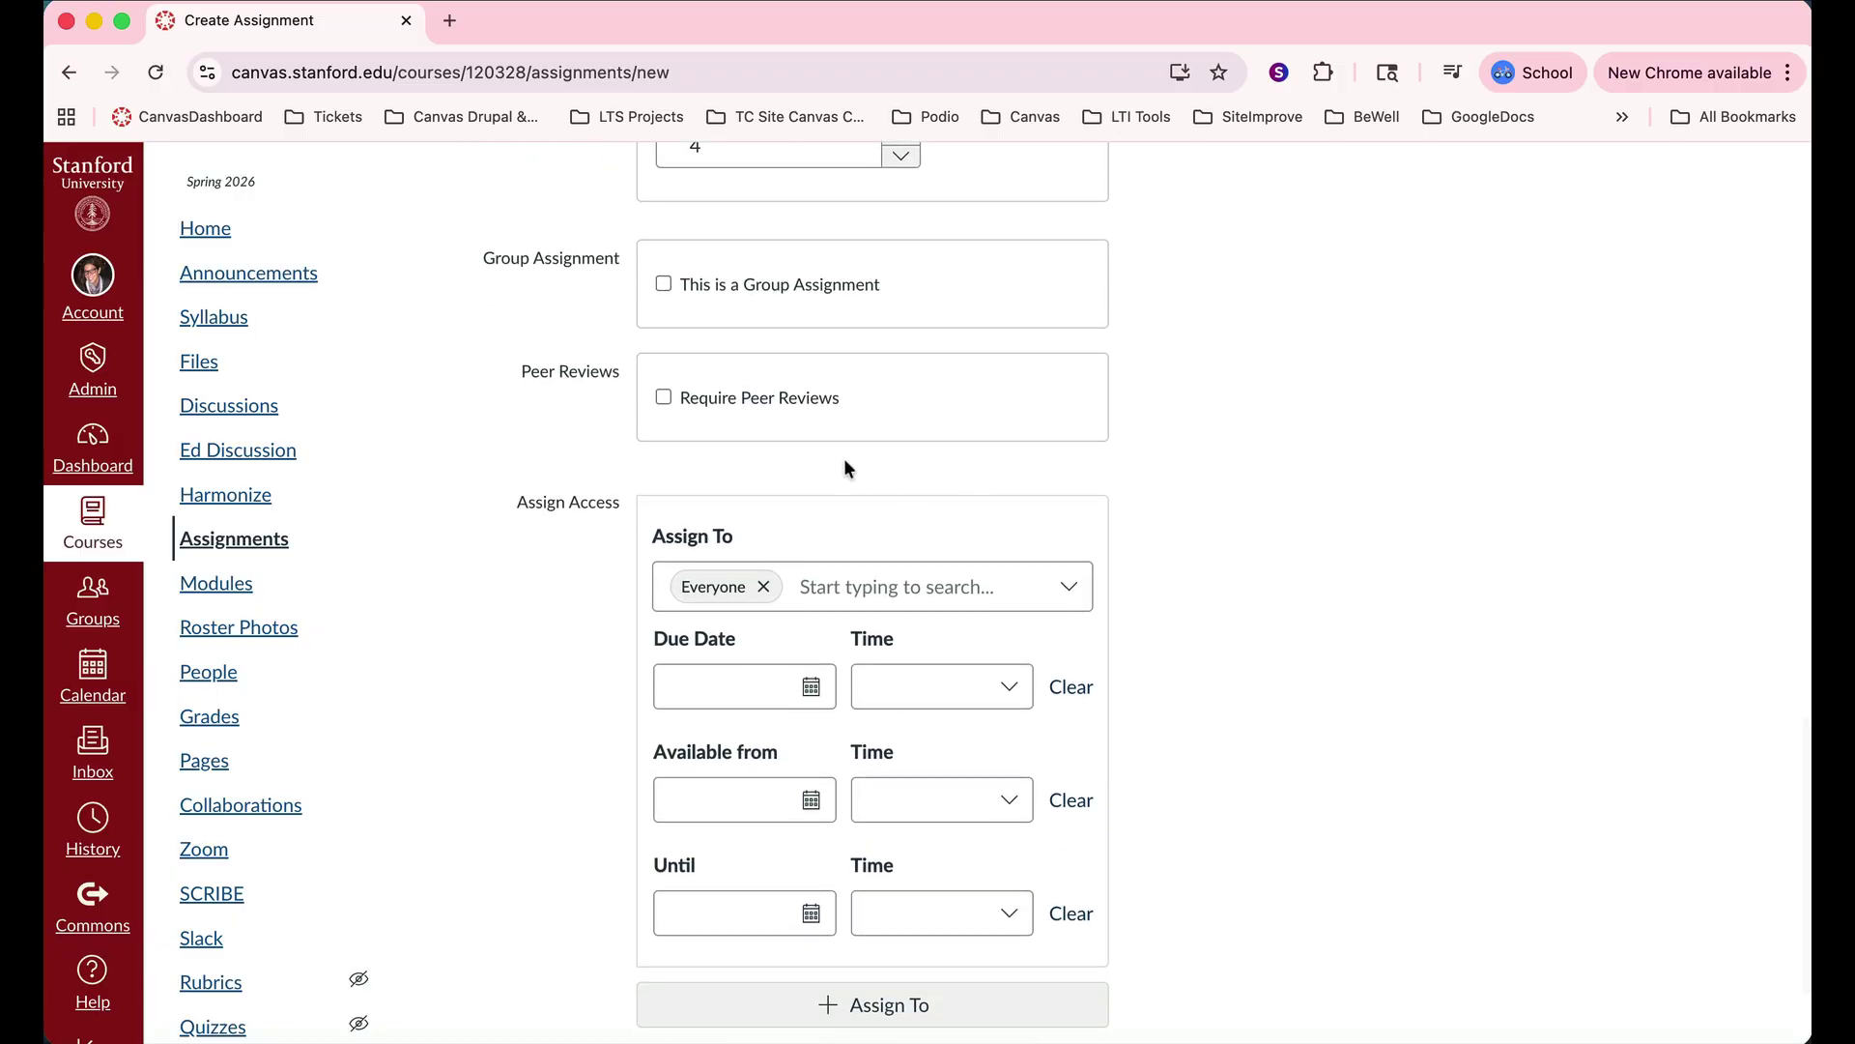
pyautogui.click(665, 290)
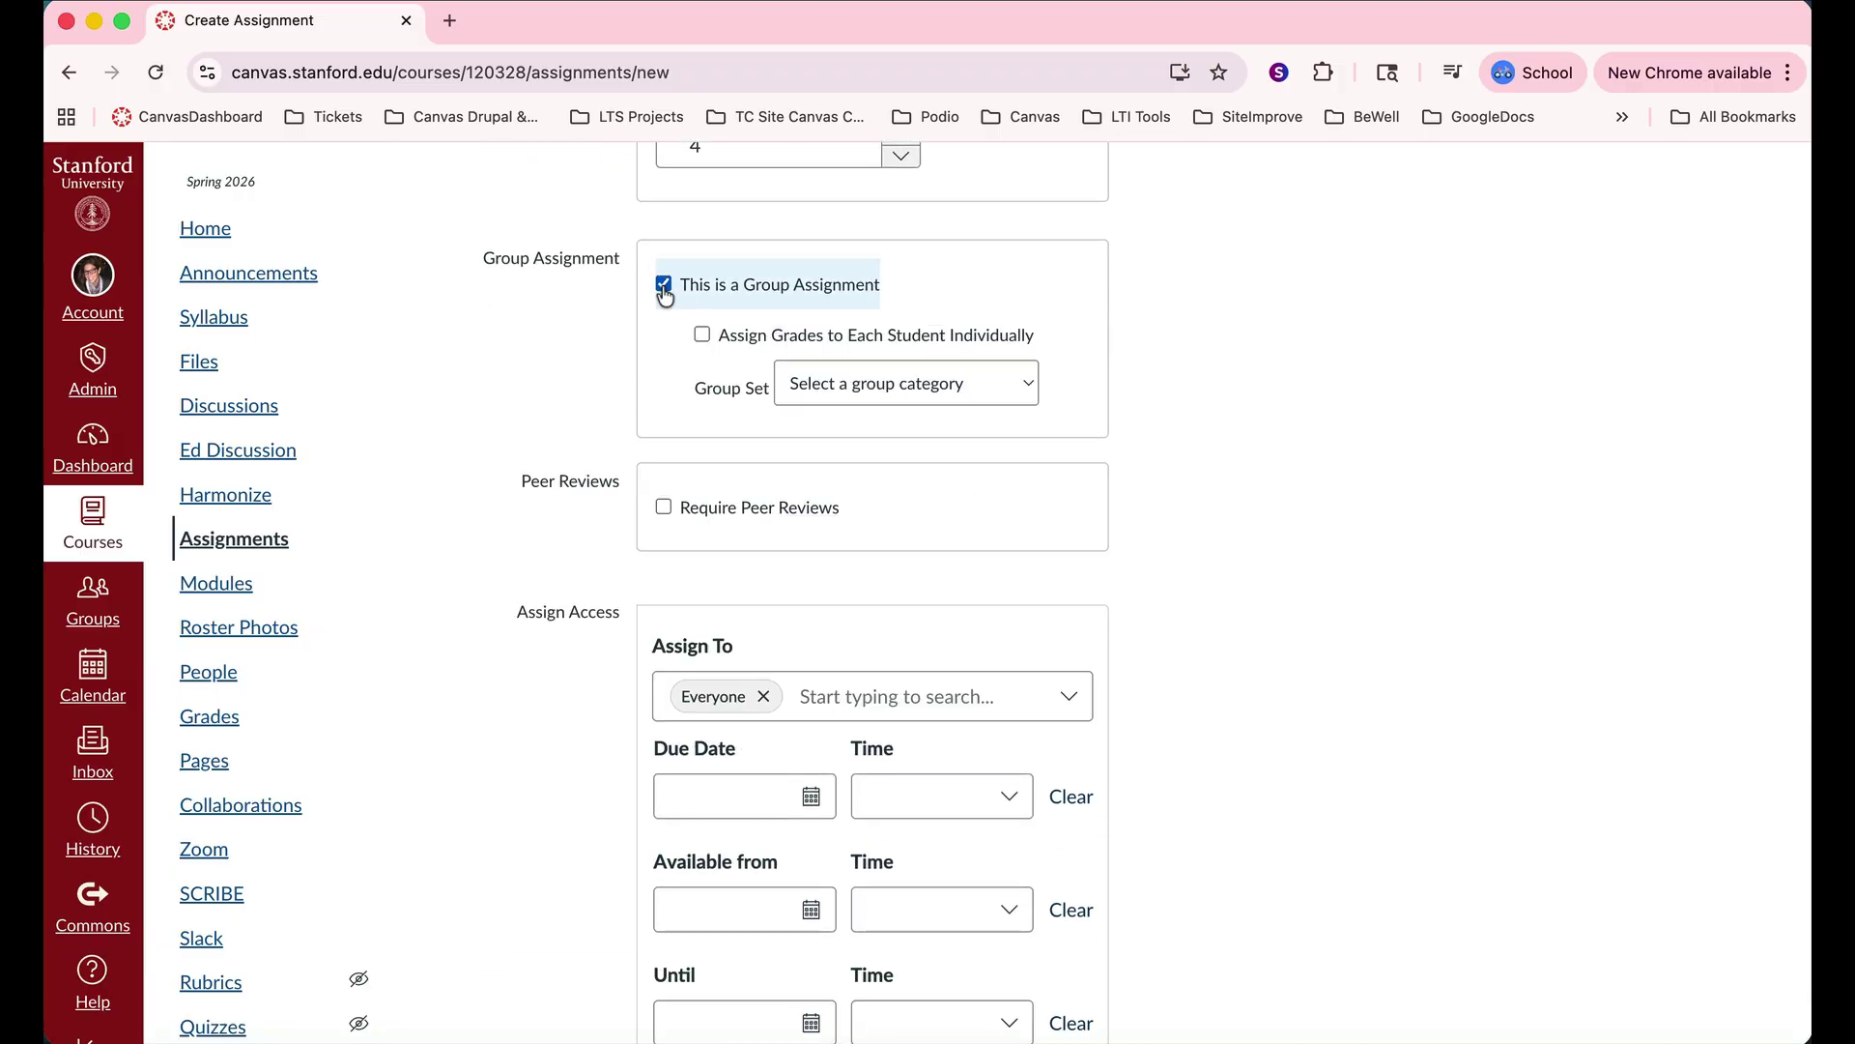
pyautogui.click(1027, 384)
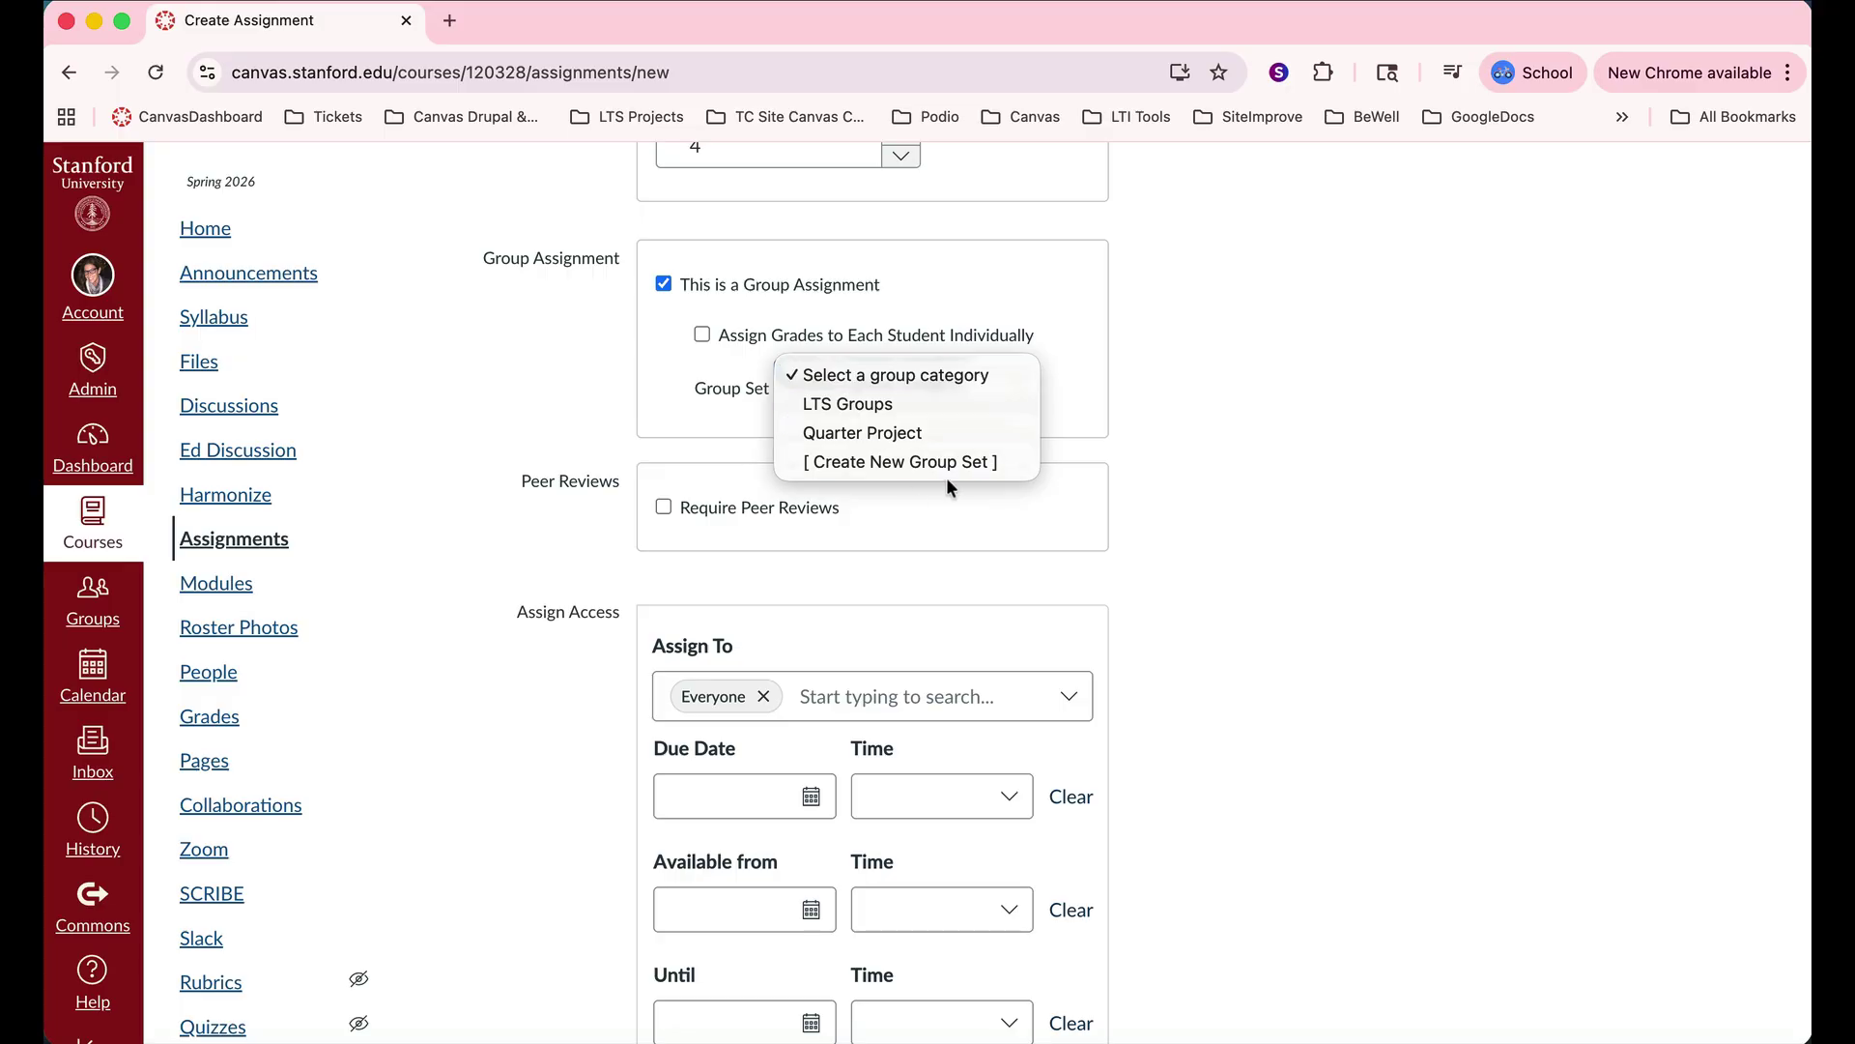
pyautogui.click(1147, 433)
pyautogui.scroll(-1, 1147, 431)
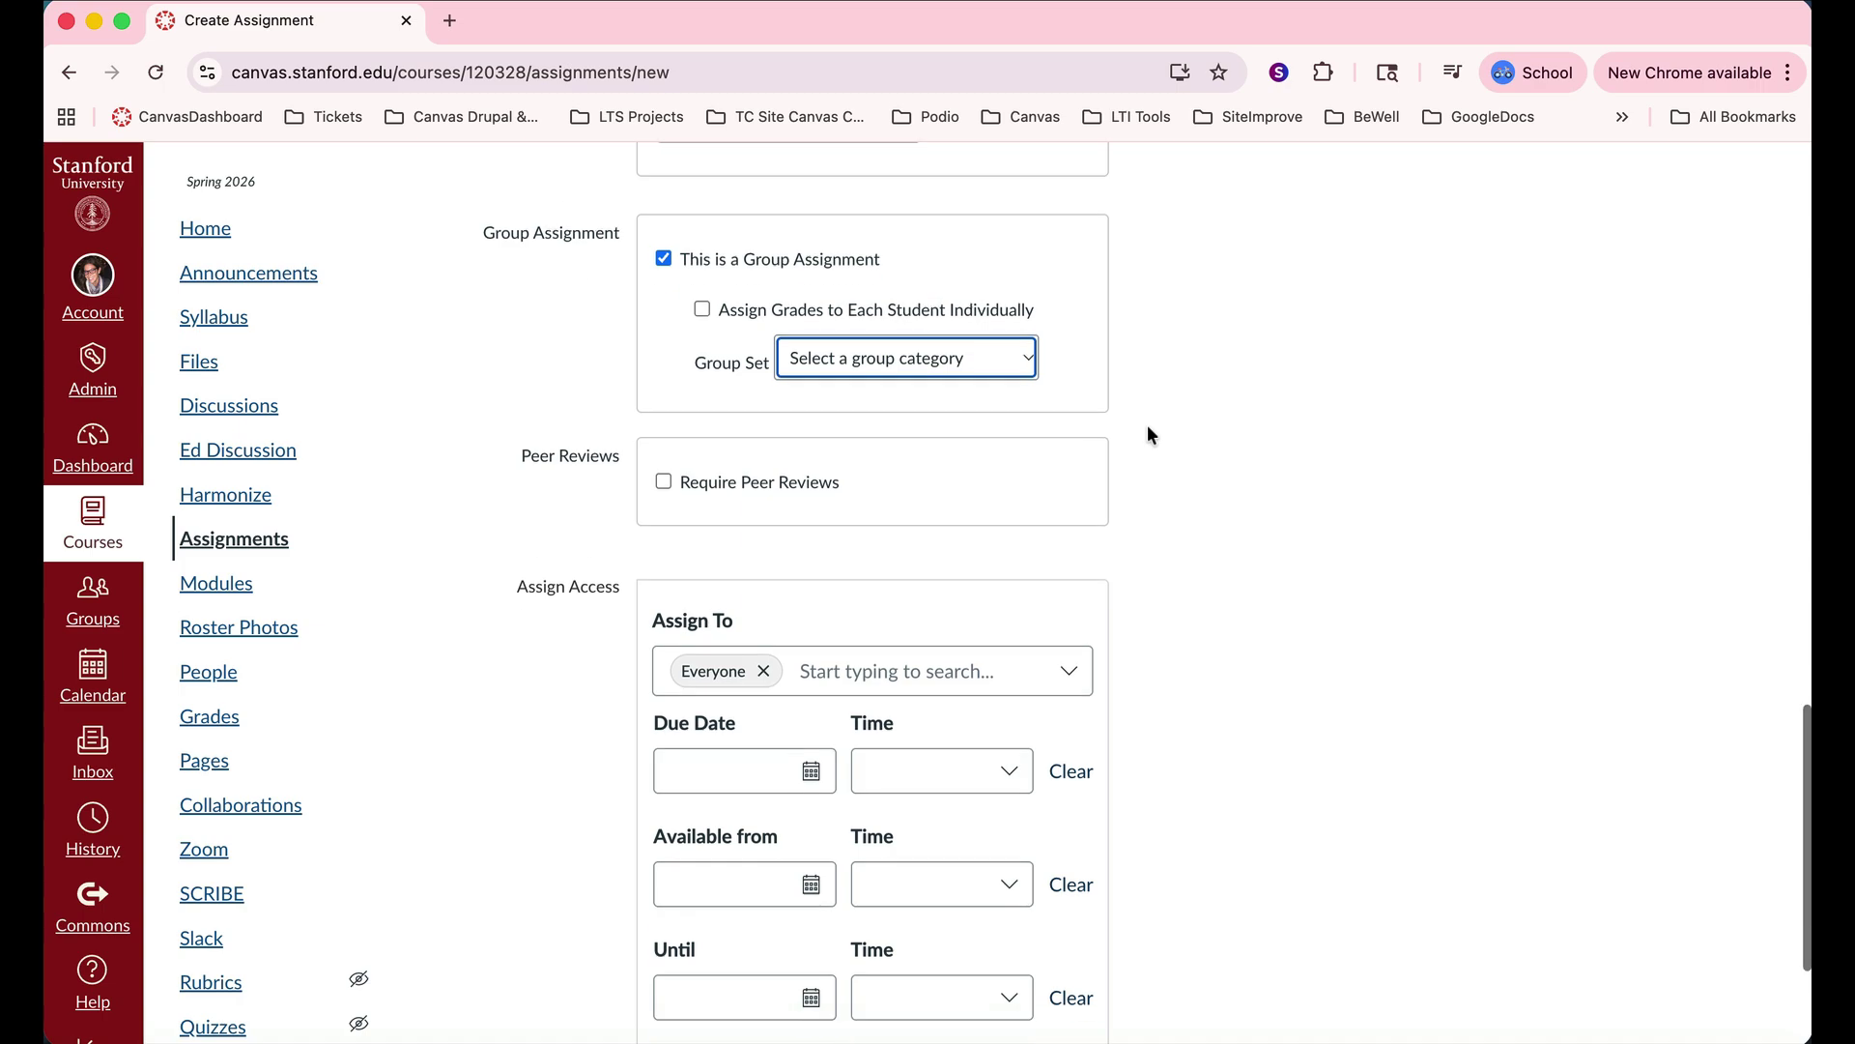
pyautogui.click(682, 228)
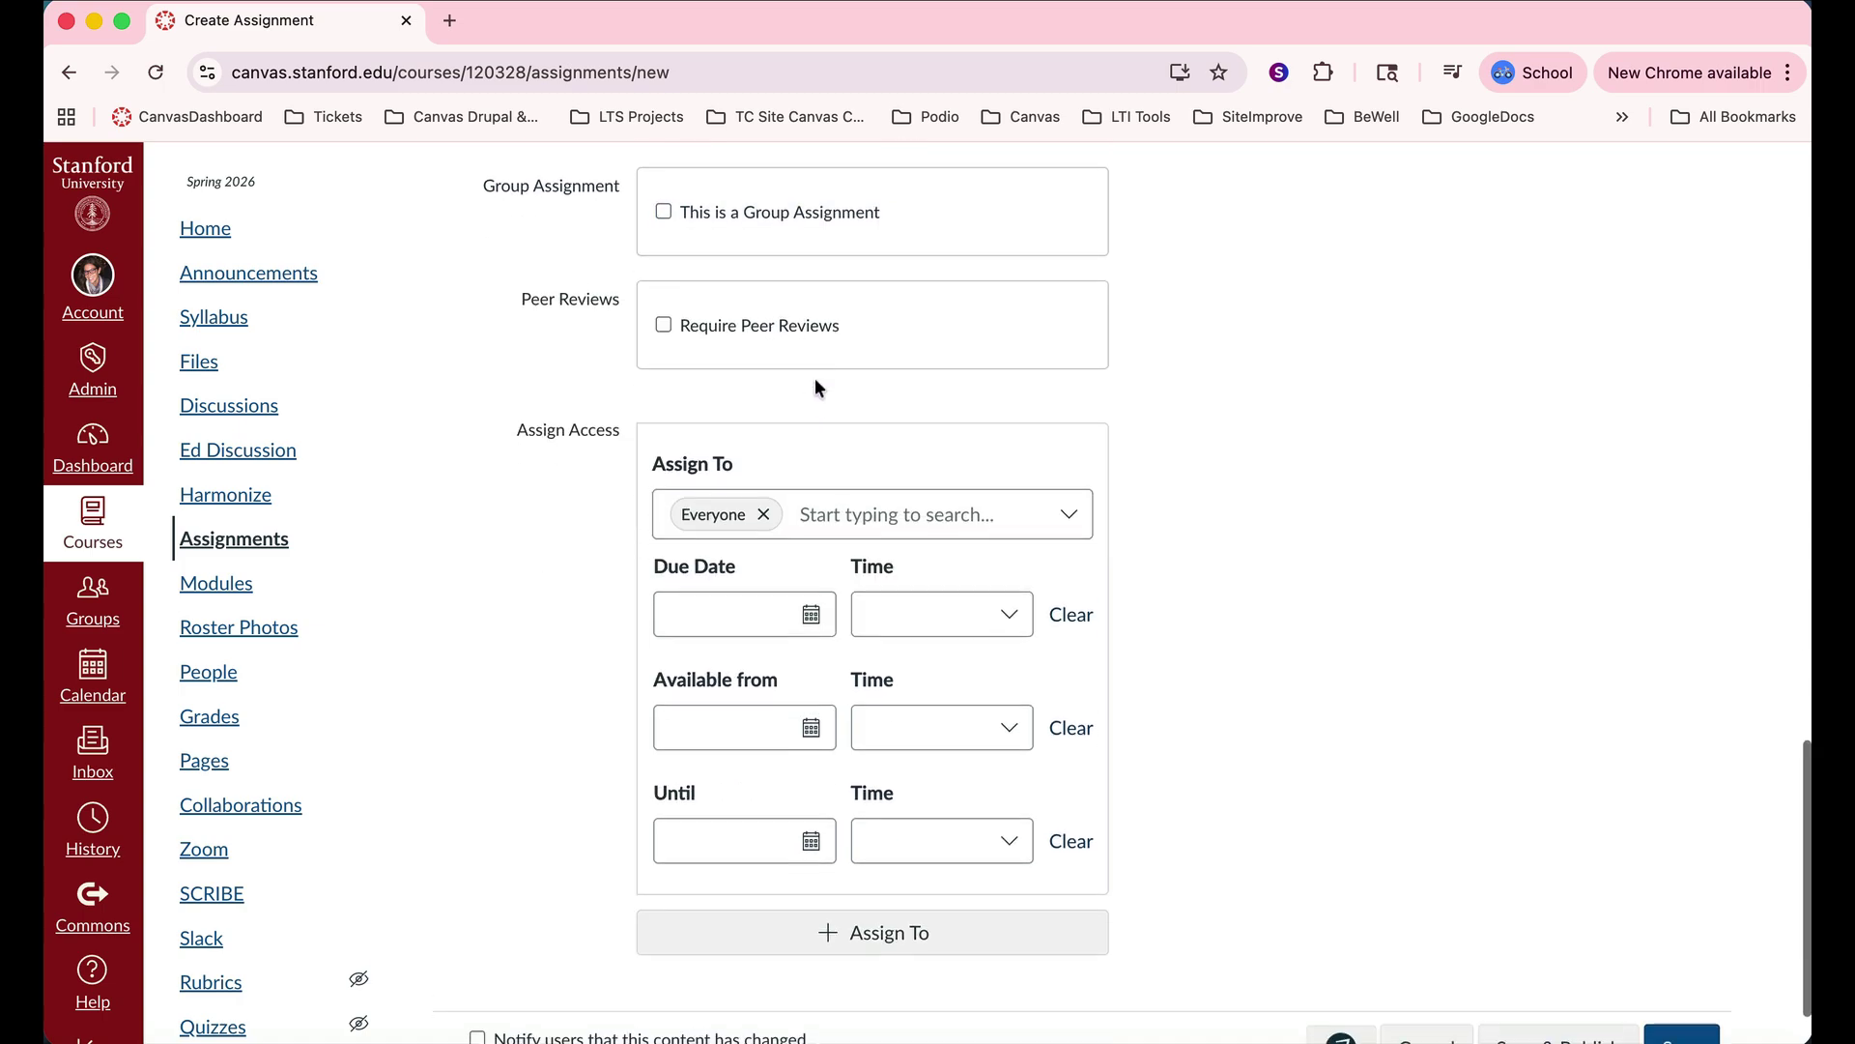
# Require peer reviews for the assignment, keeping the manual assignment of reviewers.
pyautogui.scroll(-1, 815, 379)
pyautogui.click(662, 309)
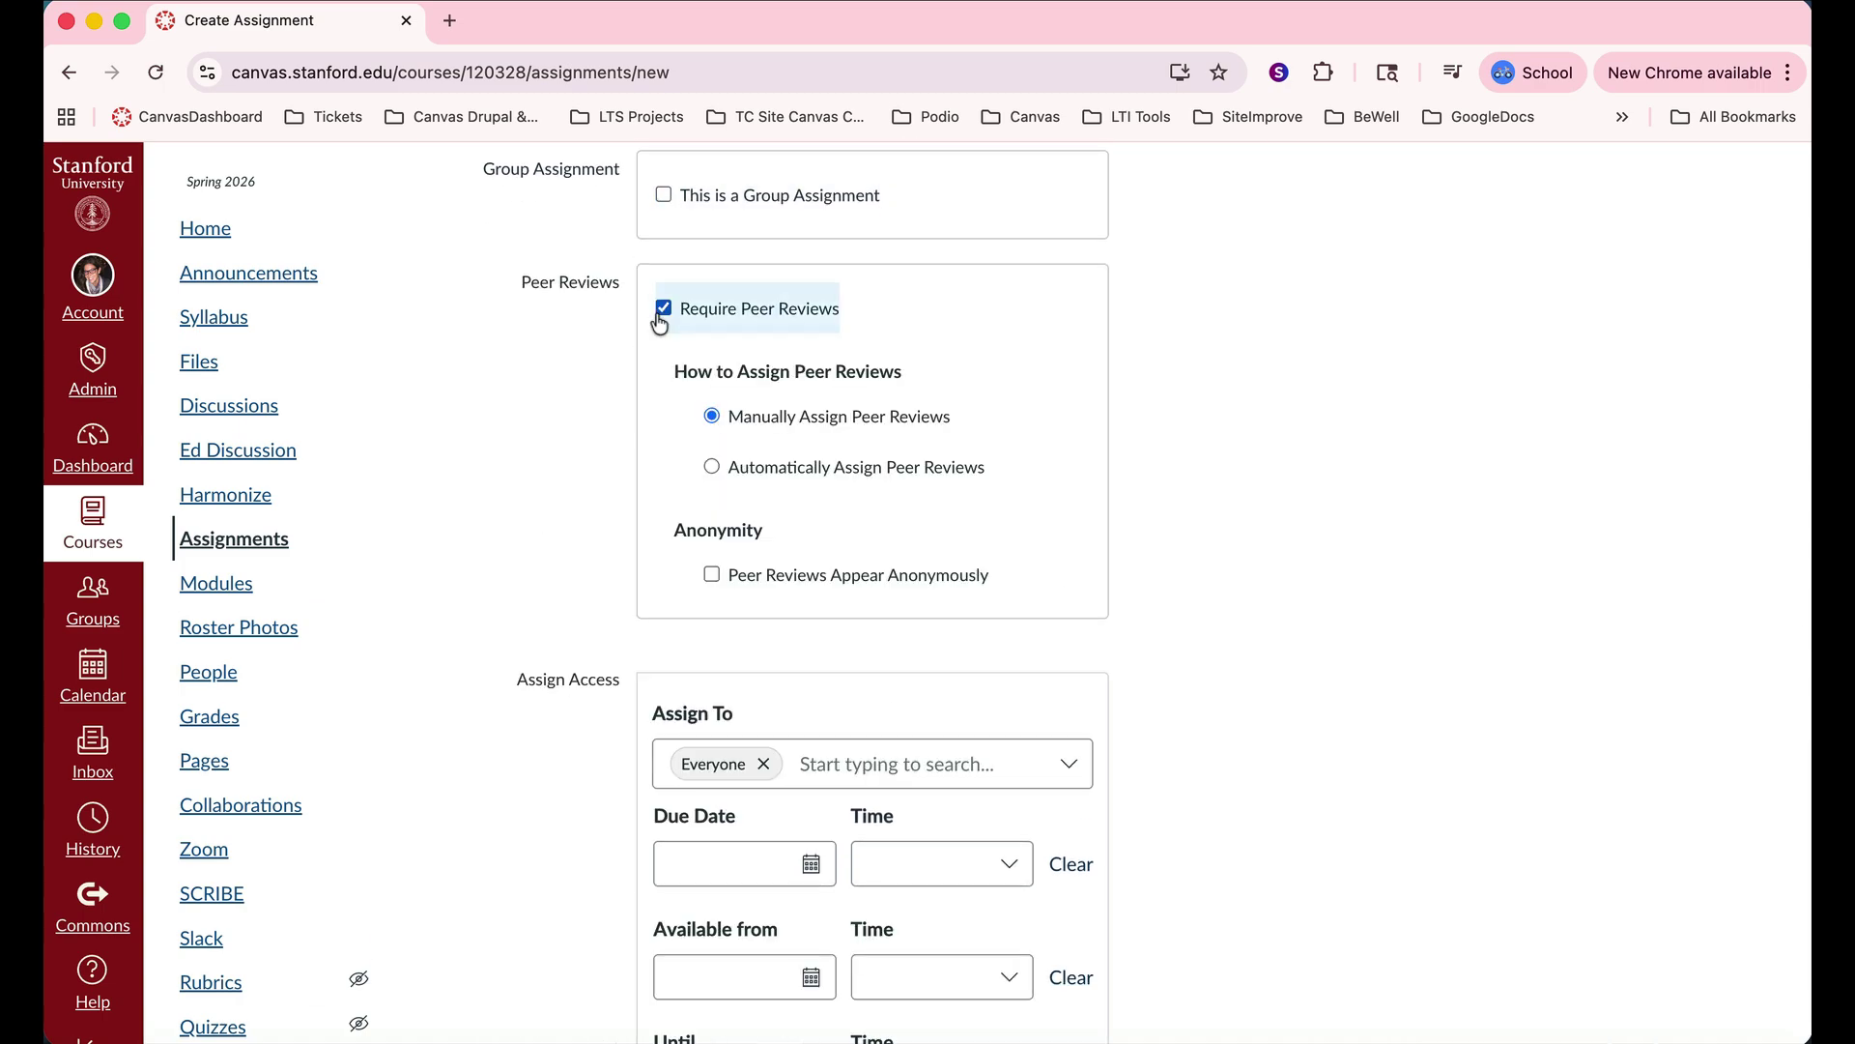
# Check who the assignment can be assigned to, keep Everyone, and set the due date to Mar 2, 2026 at 9:00 PM.
pyautogui.scroll(-4, 1097, 544)
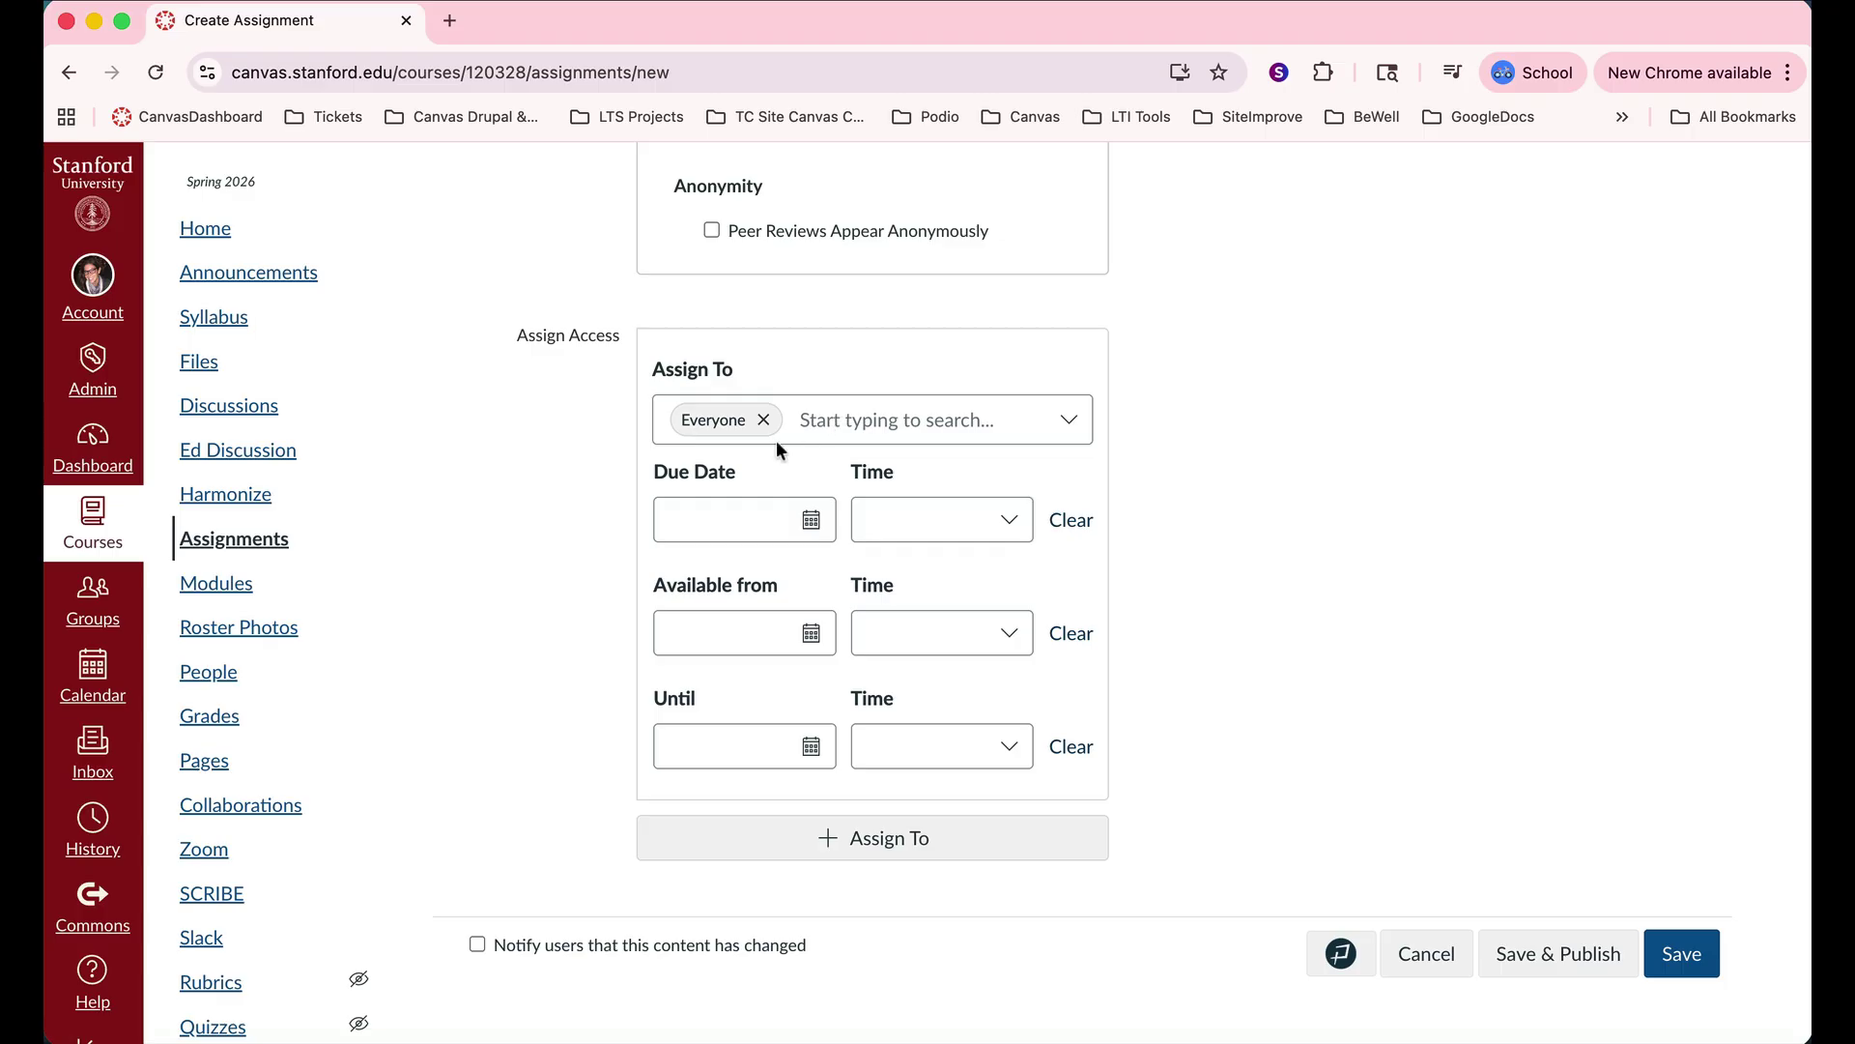
pyautogui.click(891, 428)
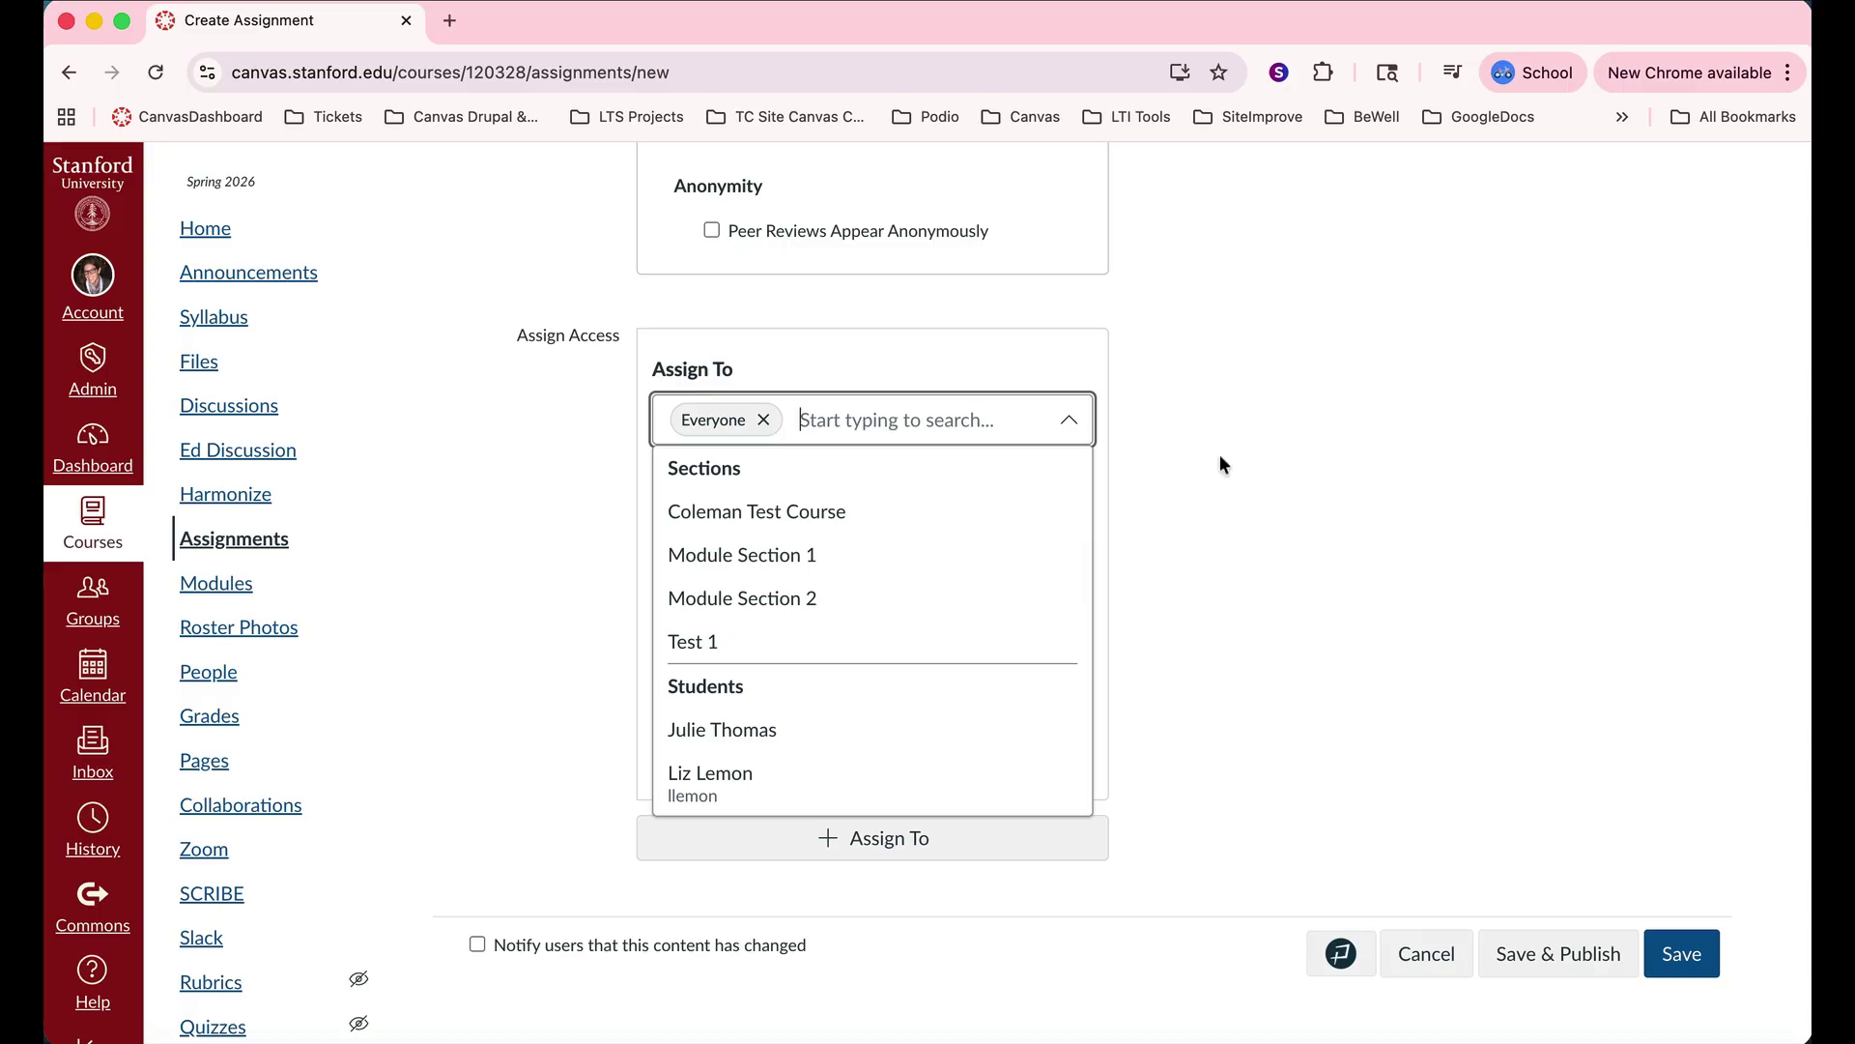
pyautogui.click(1255, 525)
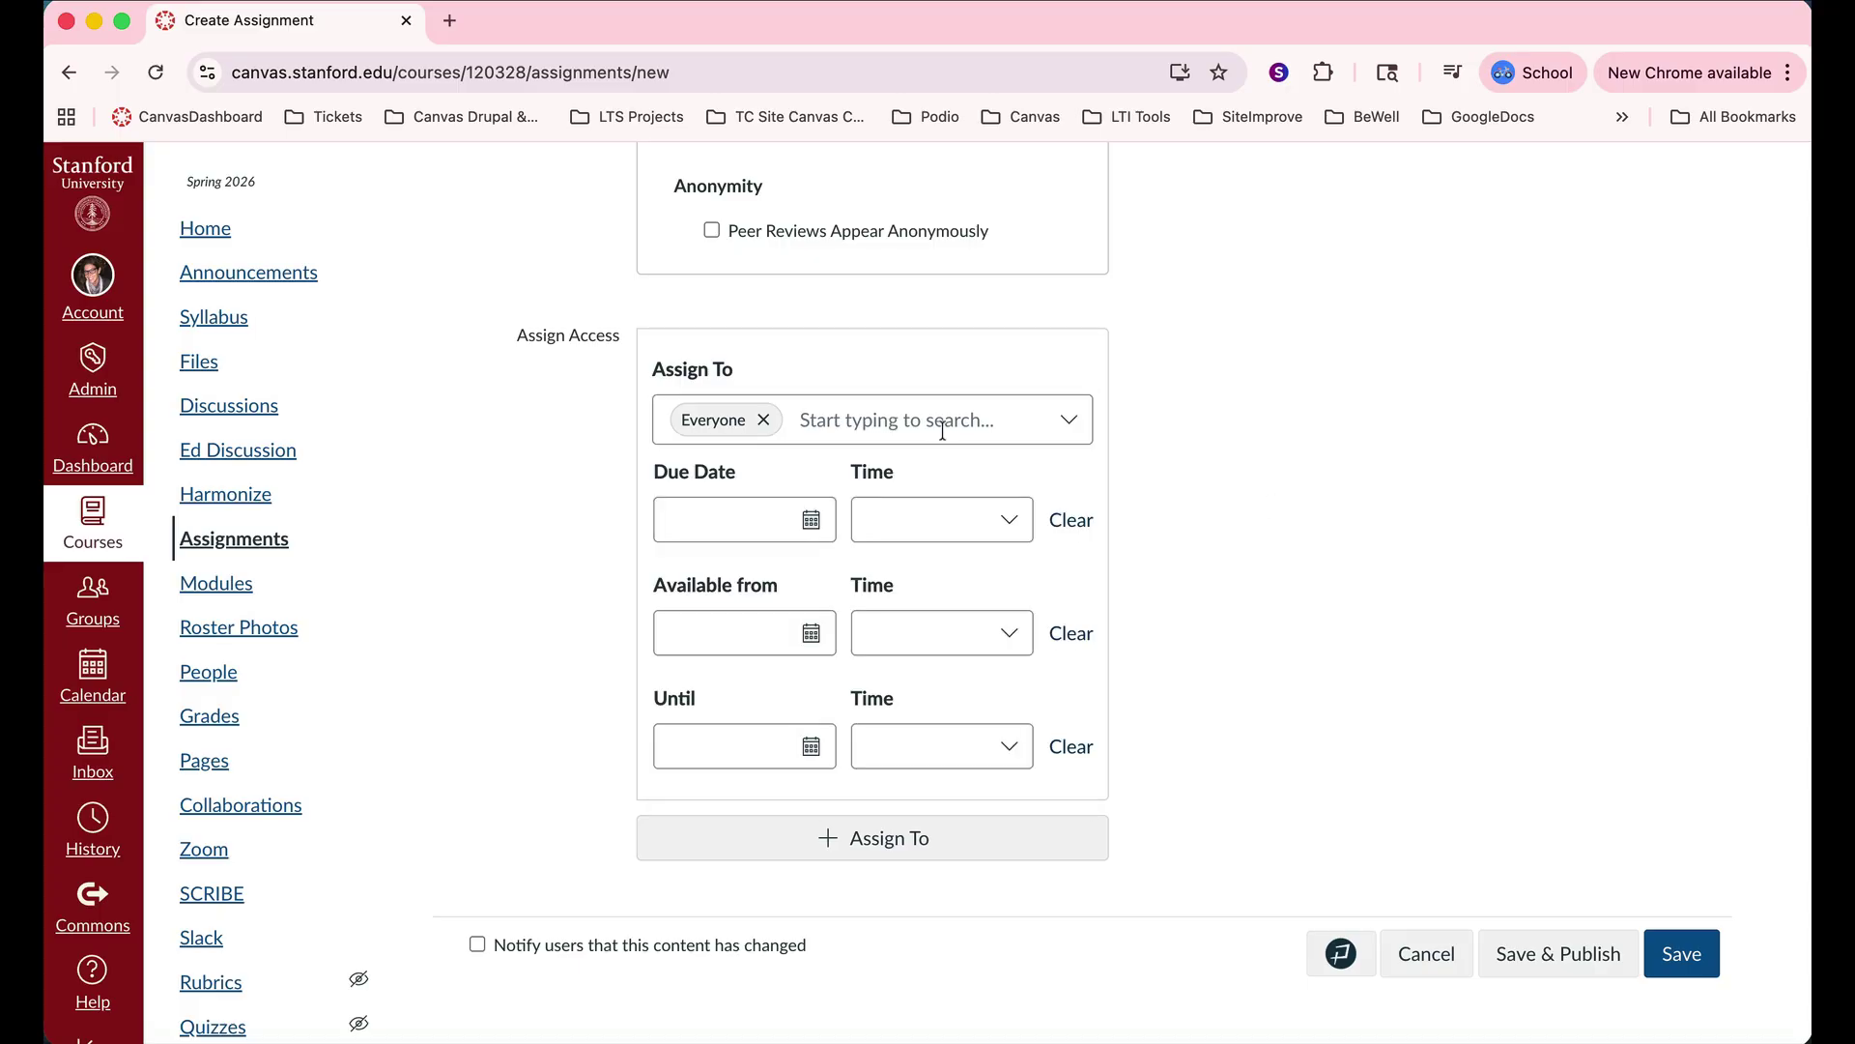
pyautogui.click(811, 523)
pyautogui.click(651, 850)
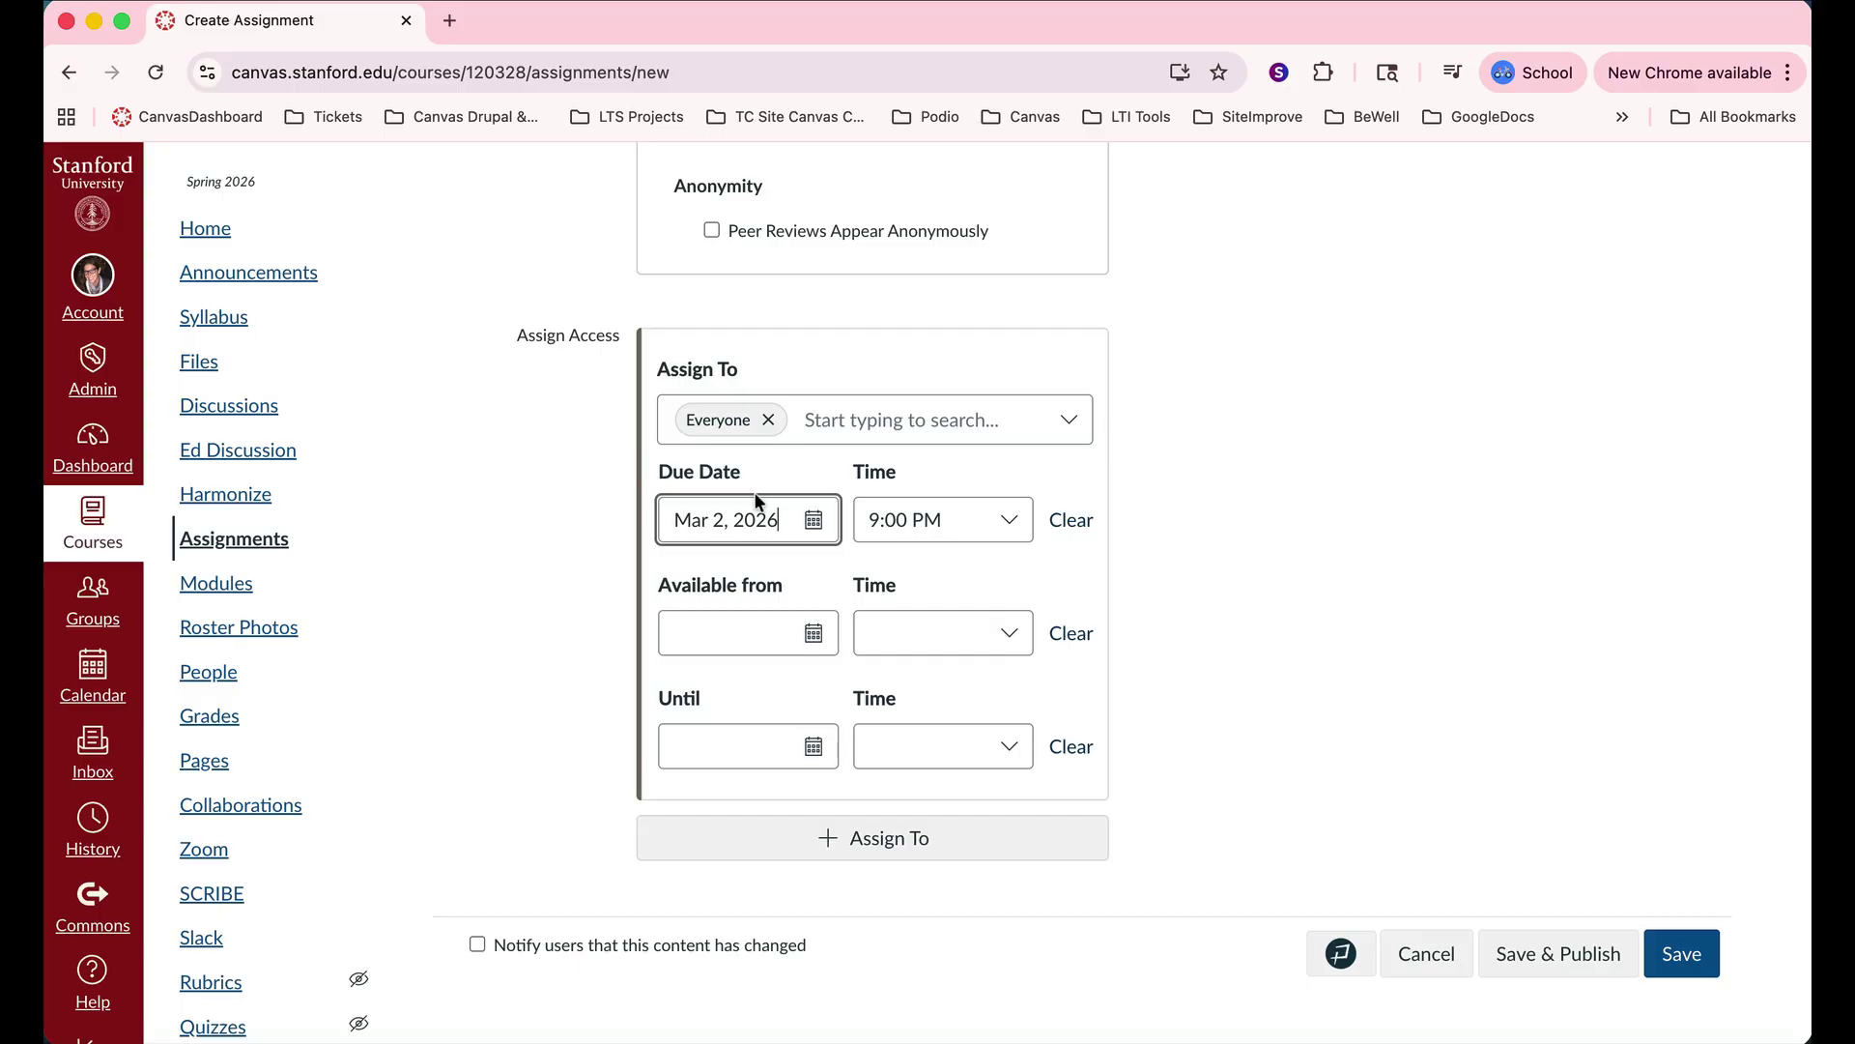
# Make the assignment available from Feb 28, 2026 at 9:00 AM.
pyautogui.click(744, 617)
pyautogui.click(814, 634)
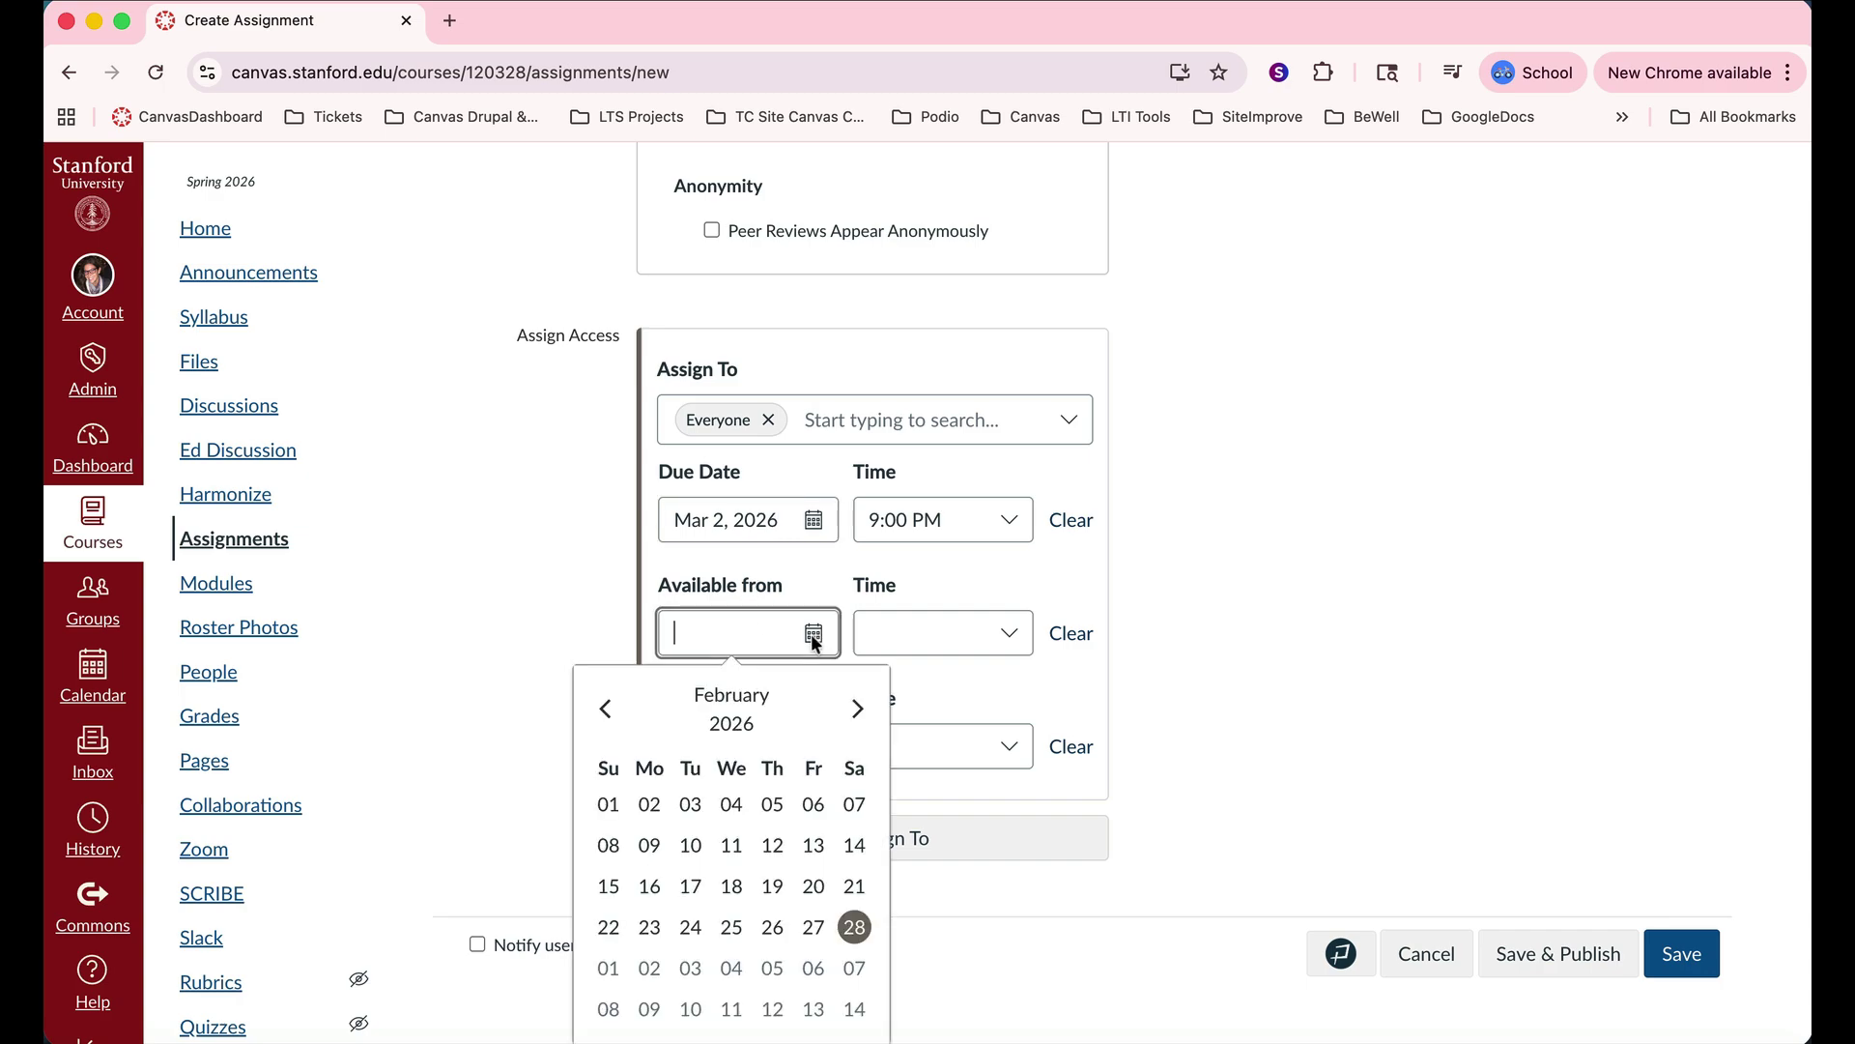
pyautogui.click(854, 926)
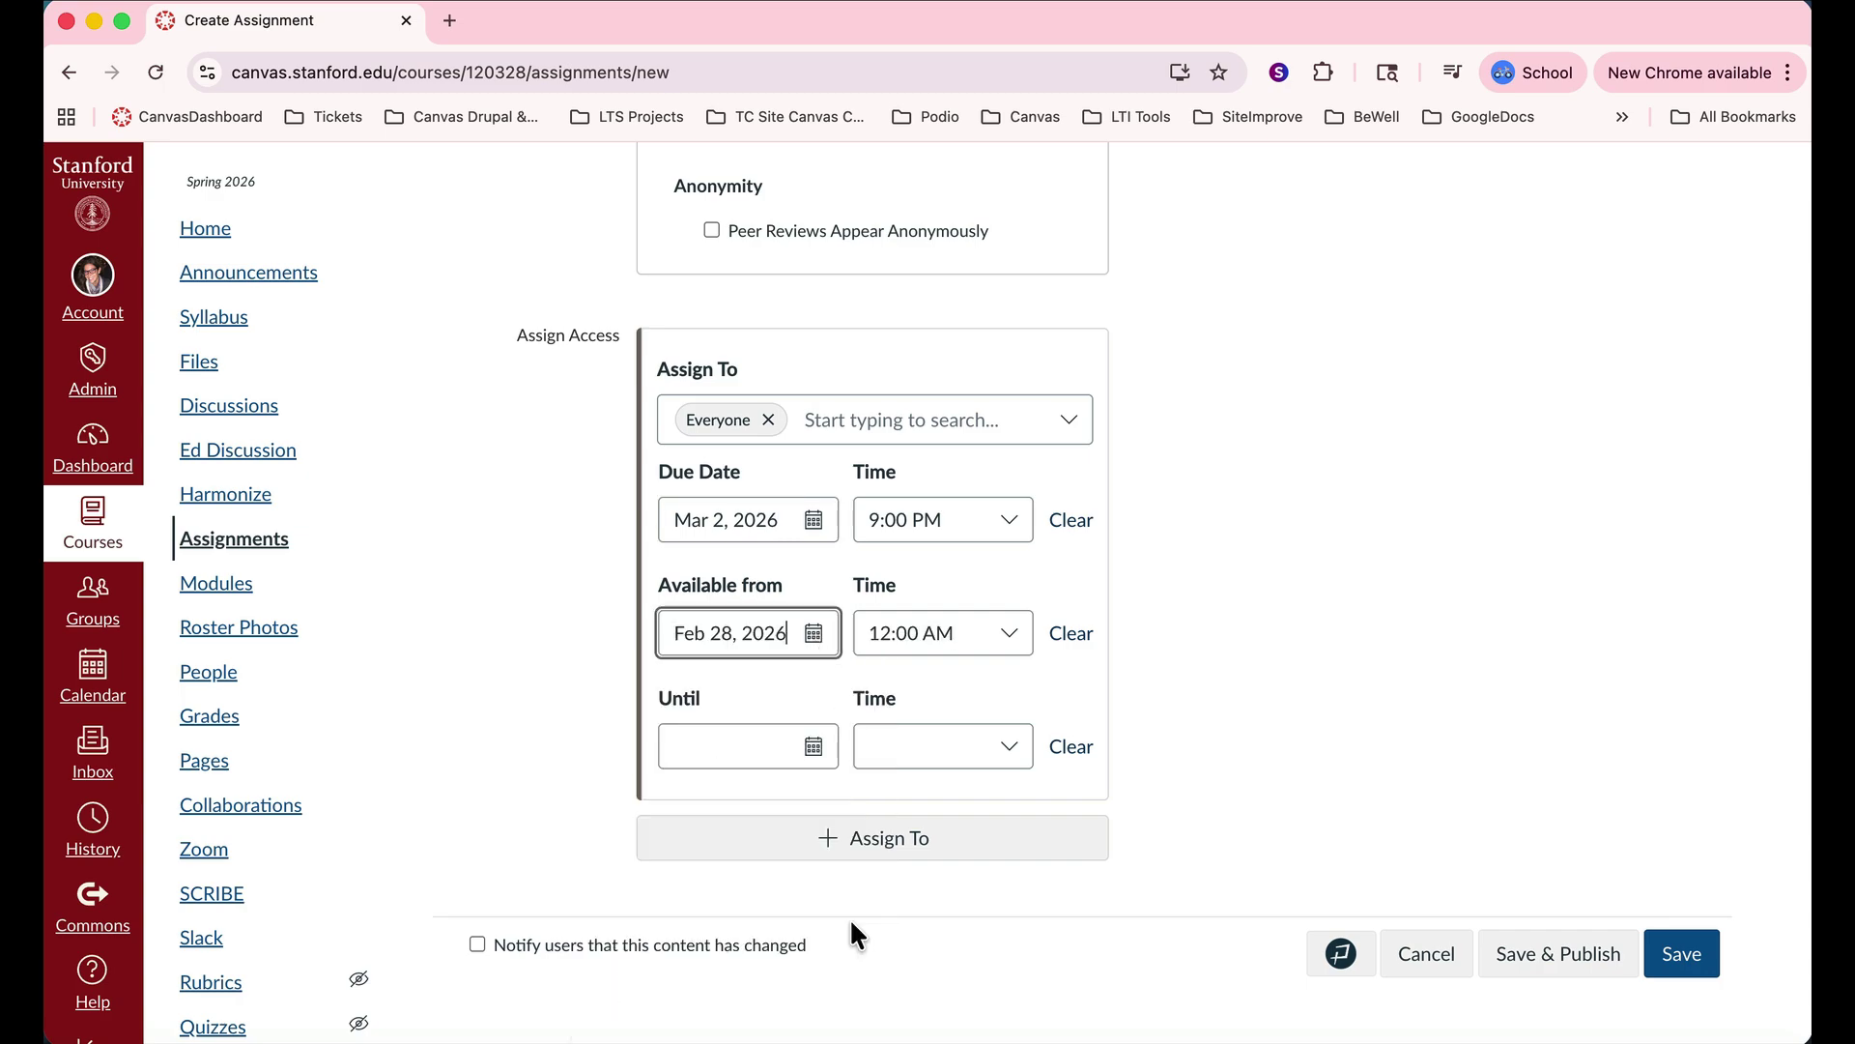
pyautogui.click(1013, 627)
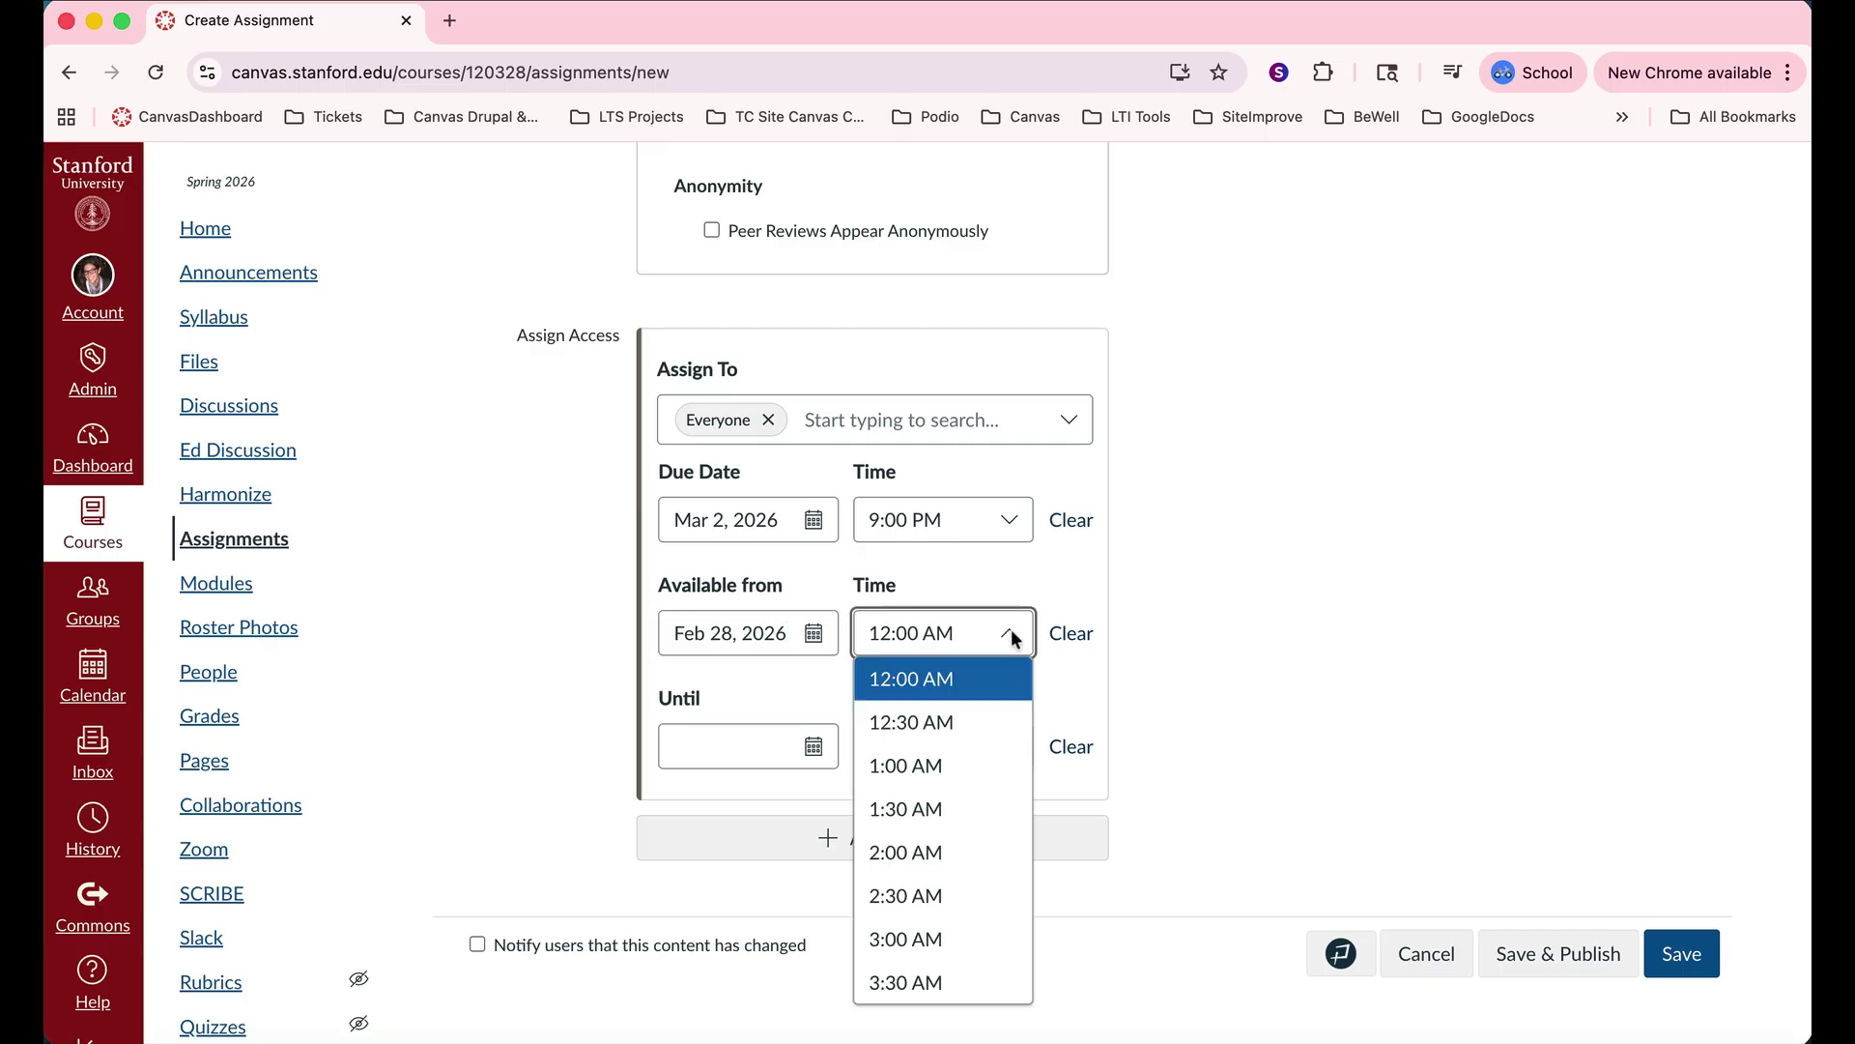
pyautogui.scroll(-3, 982, 779)
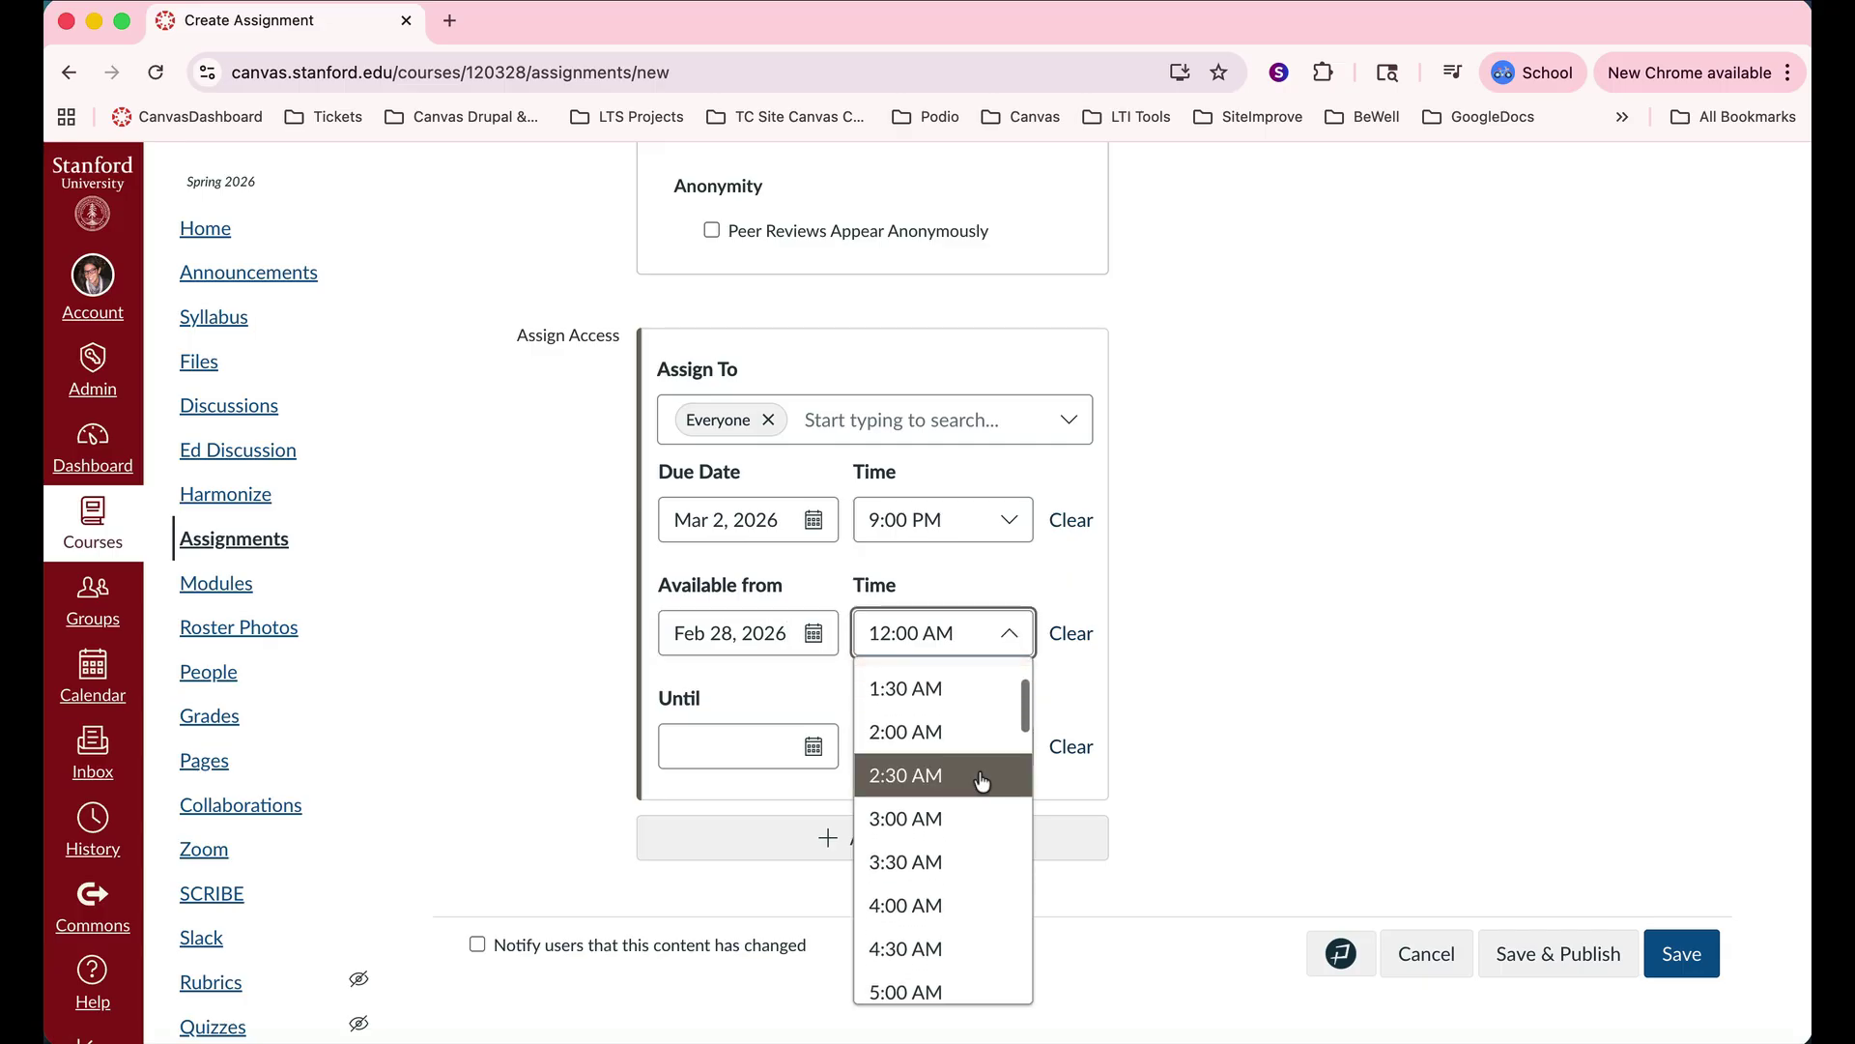
pyautogui.scroll(-13, 982, 779)
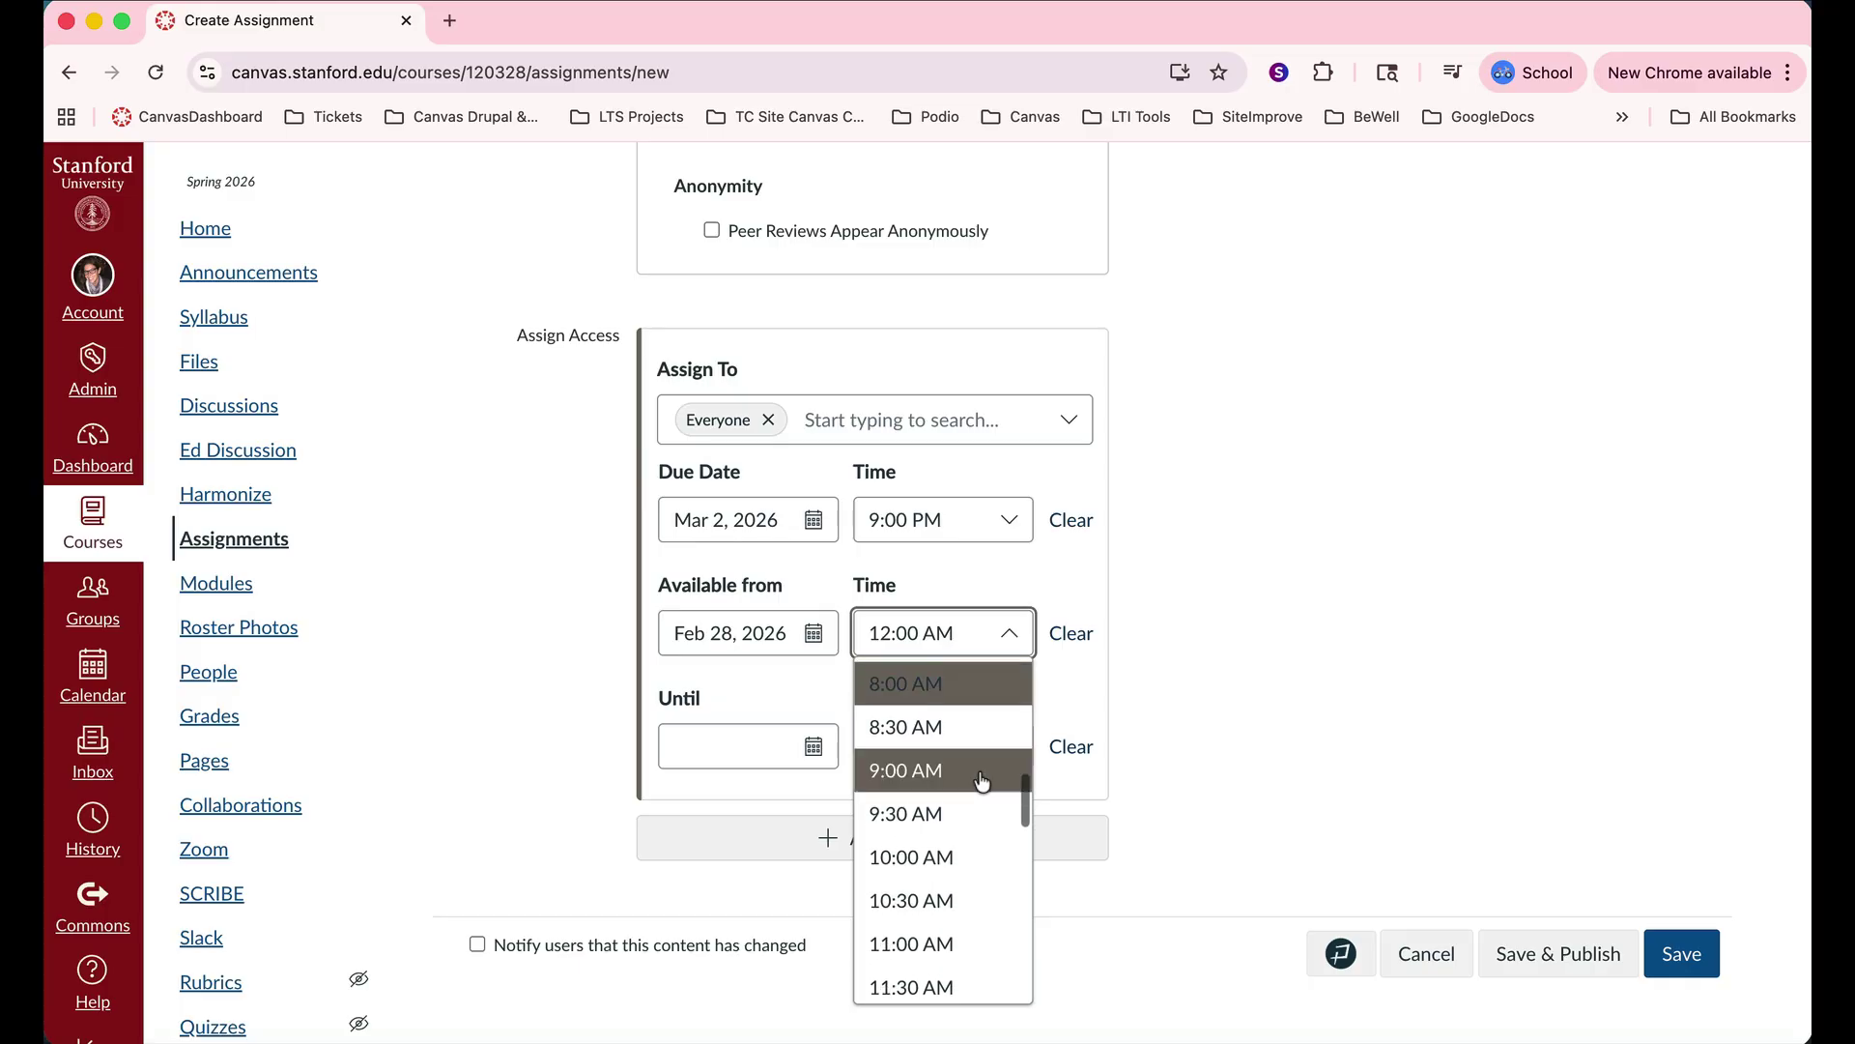
pyautogui.click(981, 774)
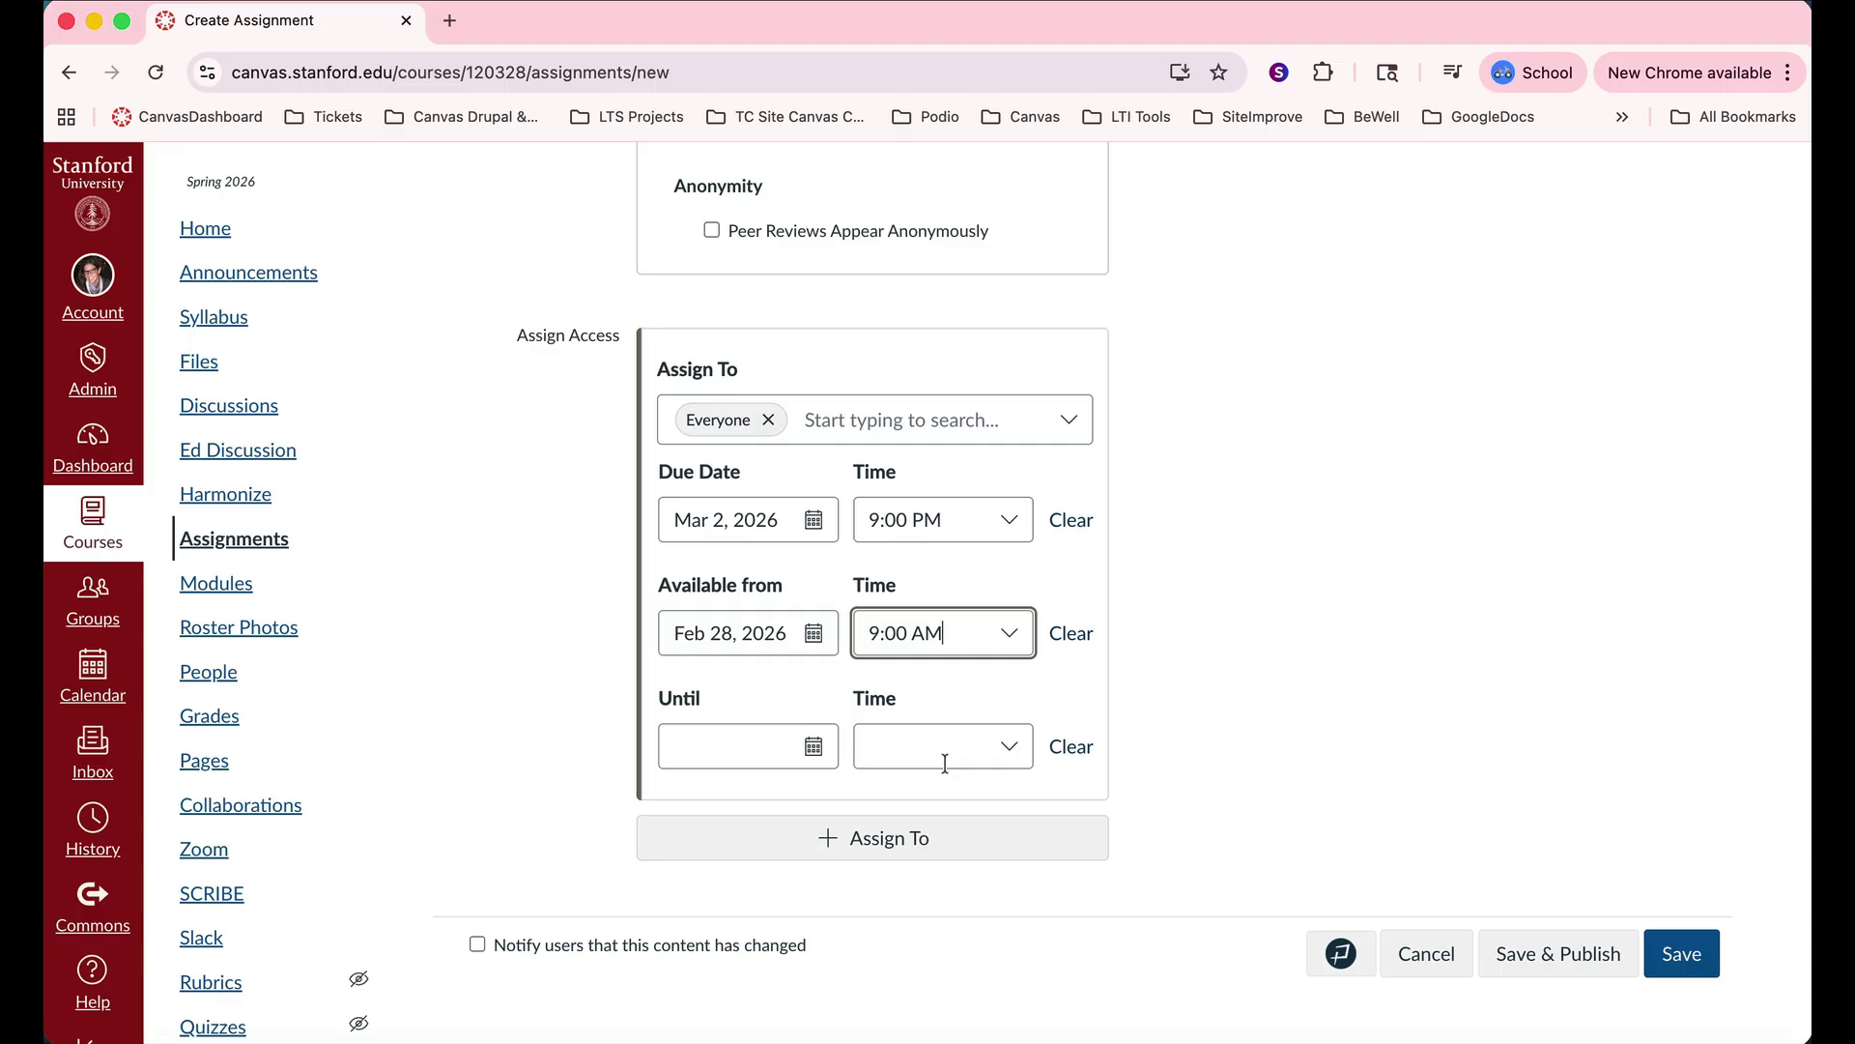
# Set the assignment's availability to end on Mar 2, 2026 at 9:00 PM, and save and publish it.
pyautogui.click(819, 742)
pyautogui.click(681, 640)
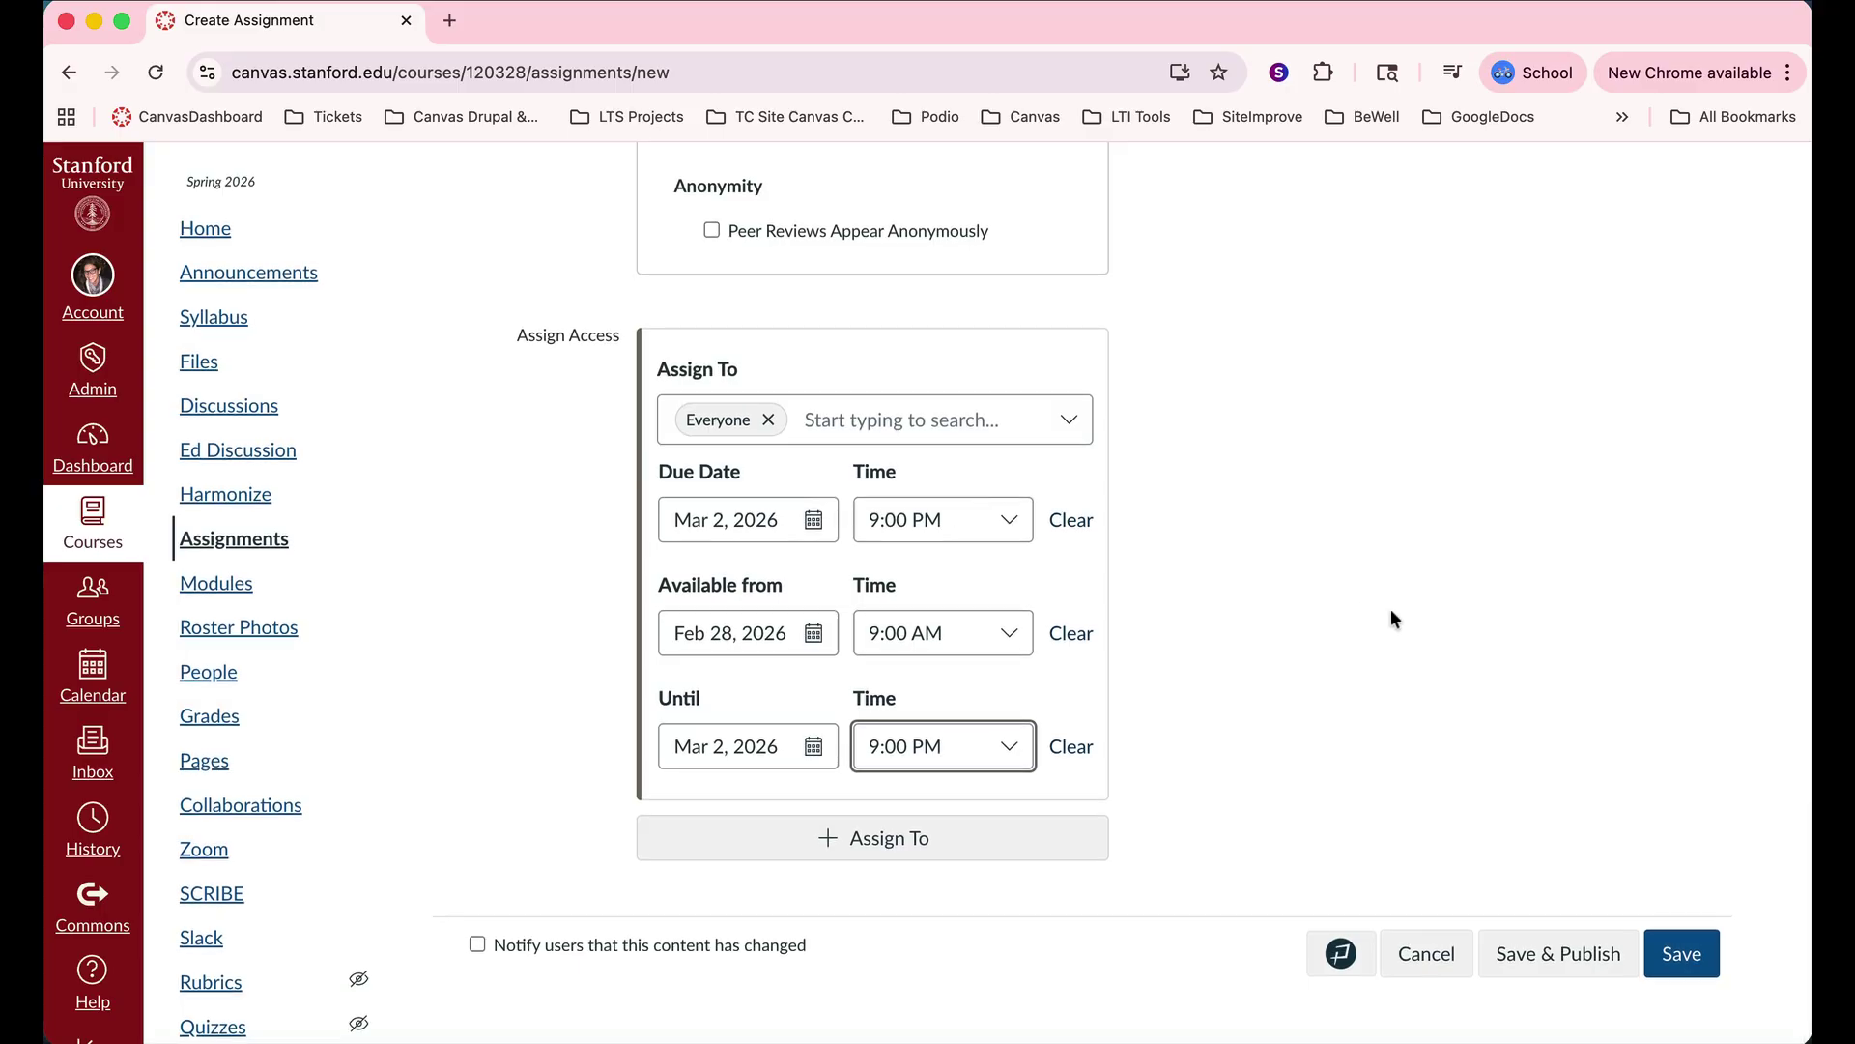
pyautogui.click(1540, 966)
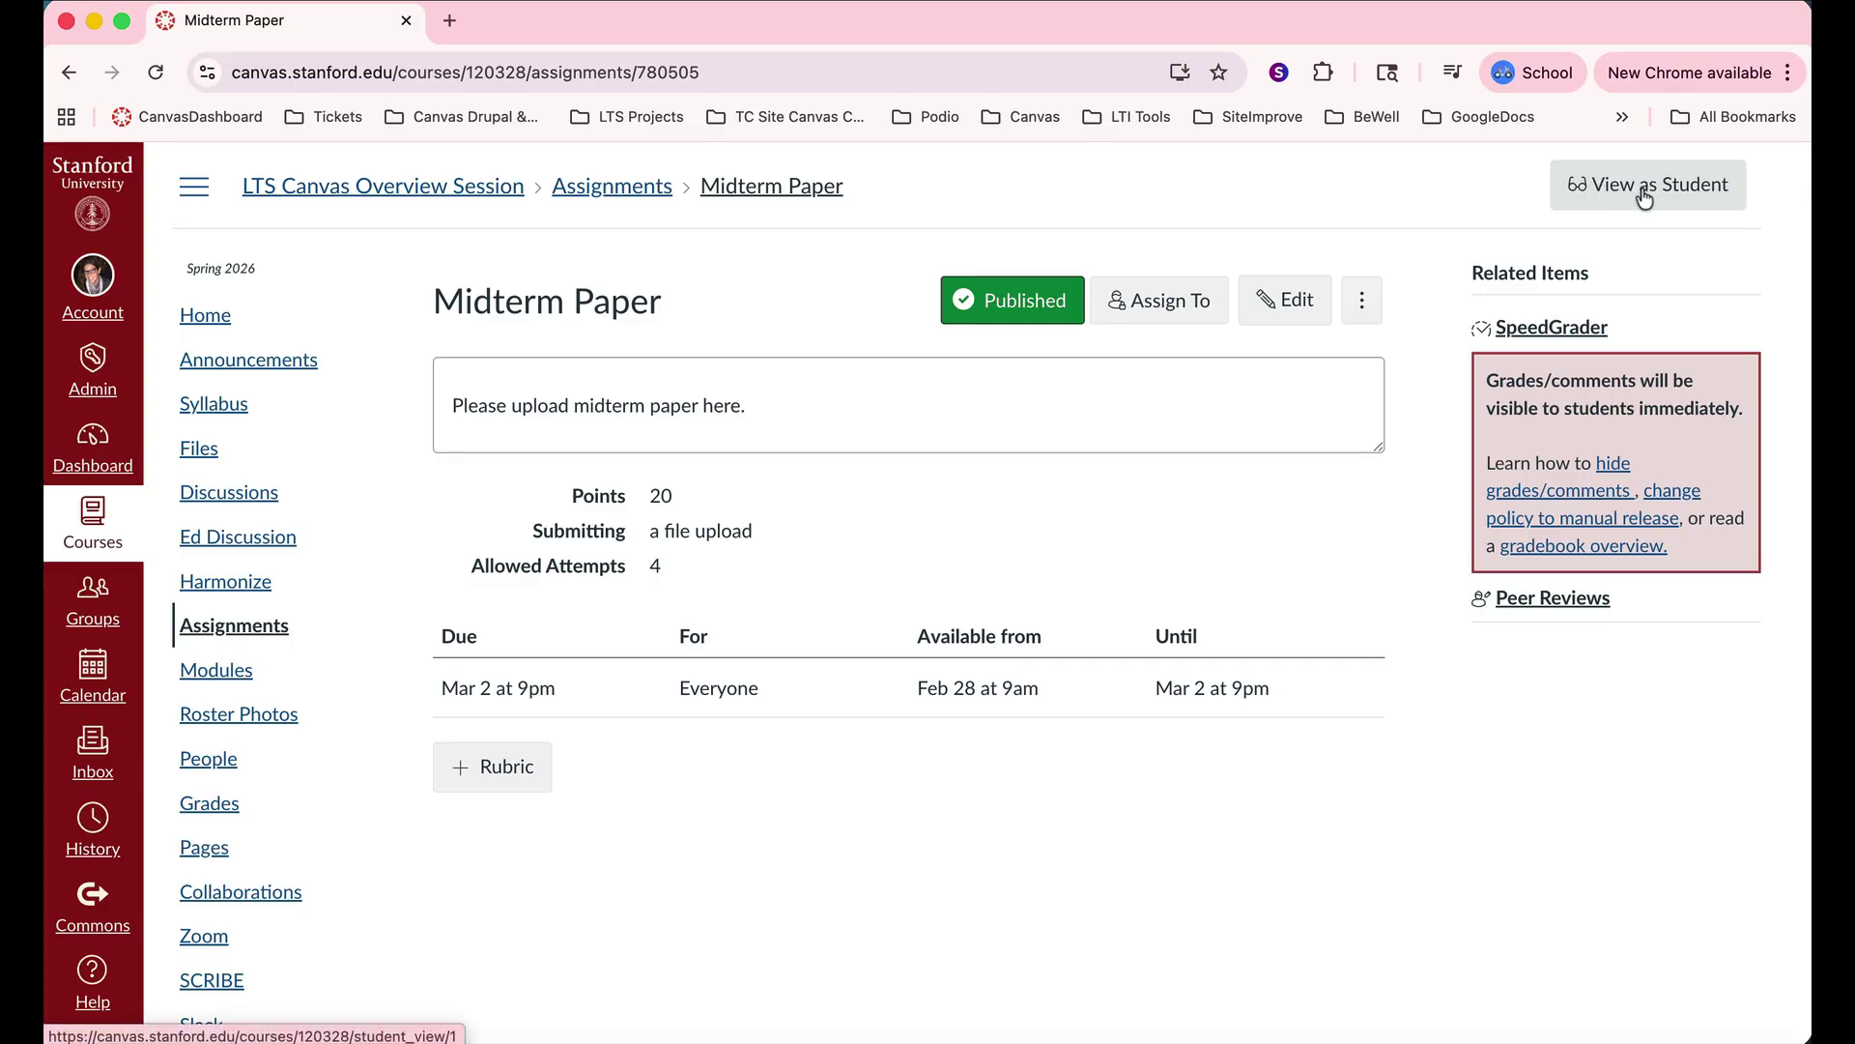
# View the published Midterm Paper assignment as a student and start it to reach the file upload area.
pyautogui.click(1574, 198)
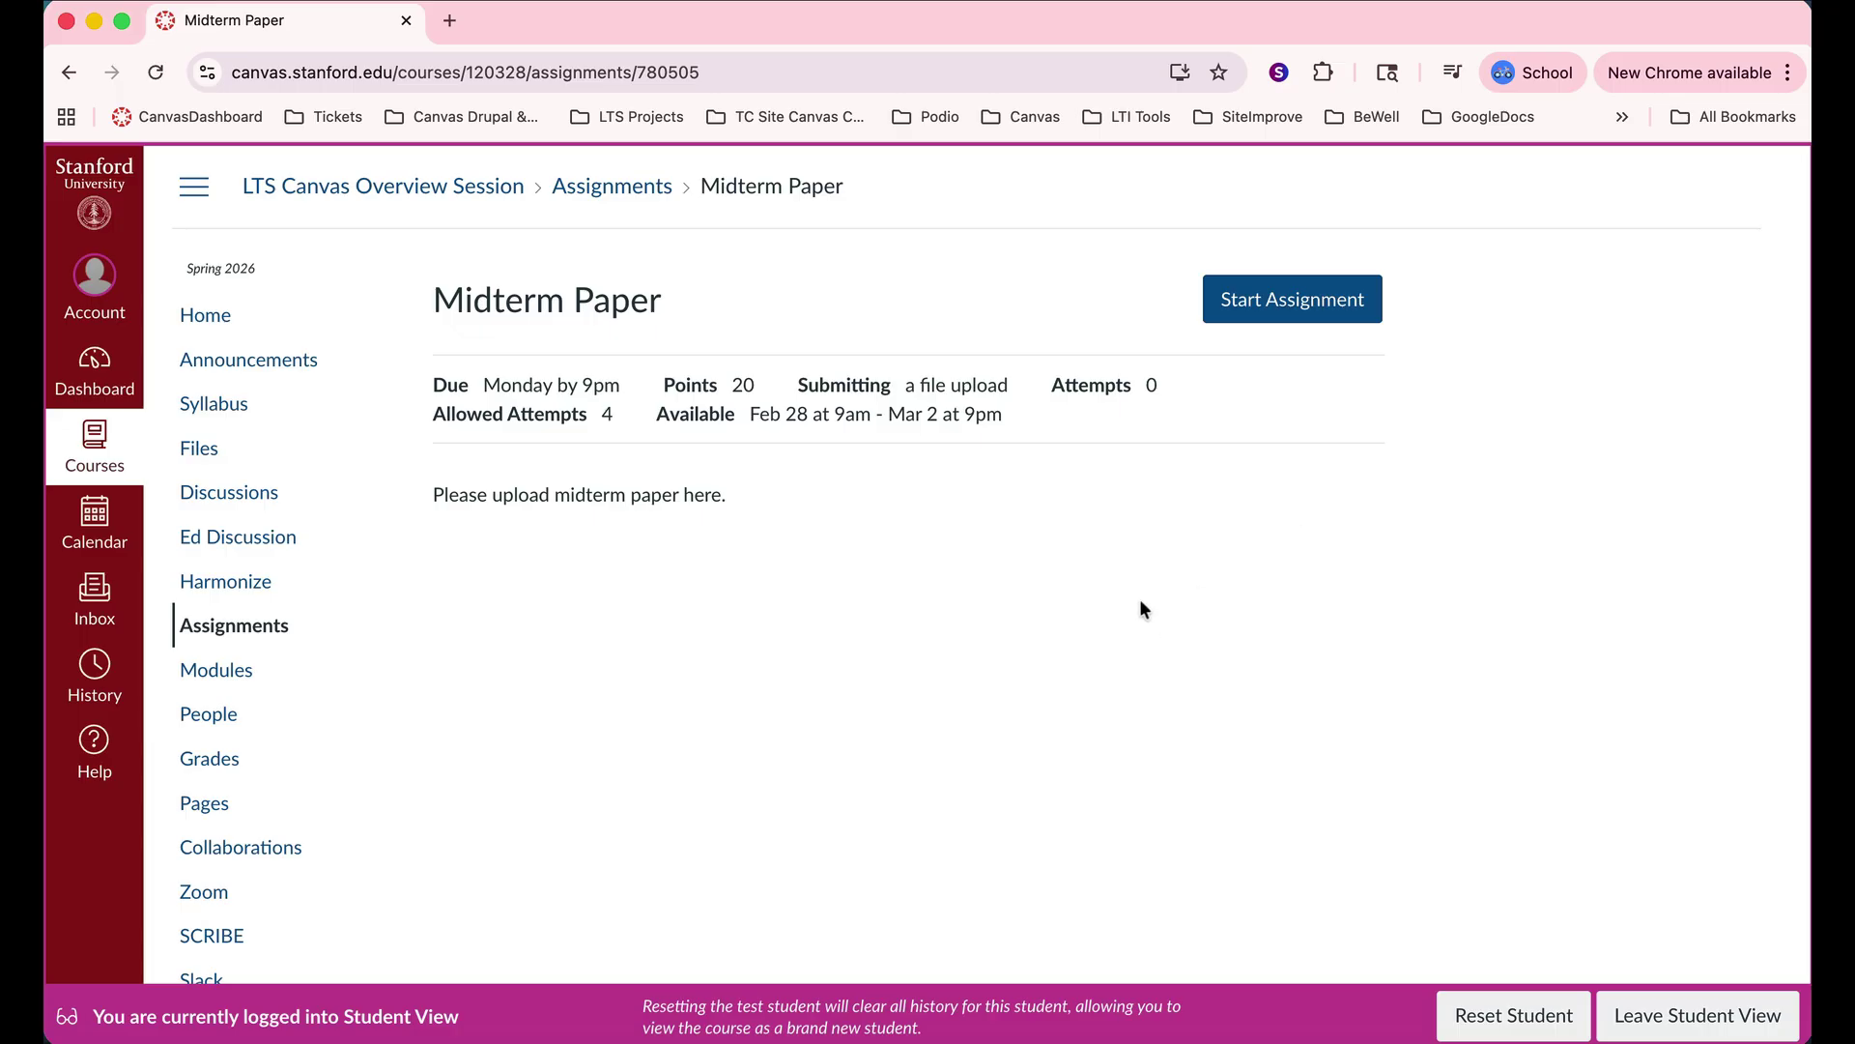
pyautogui.click(1300, 308)
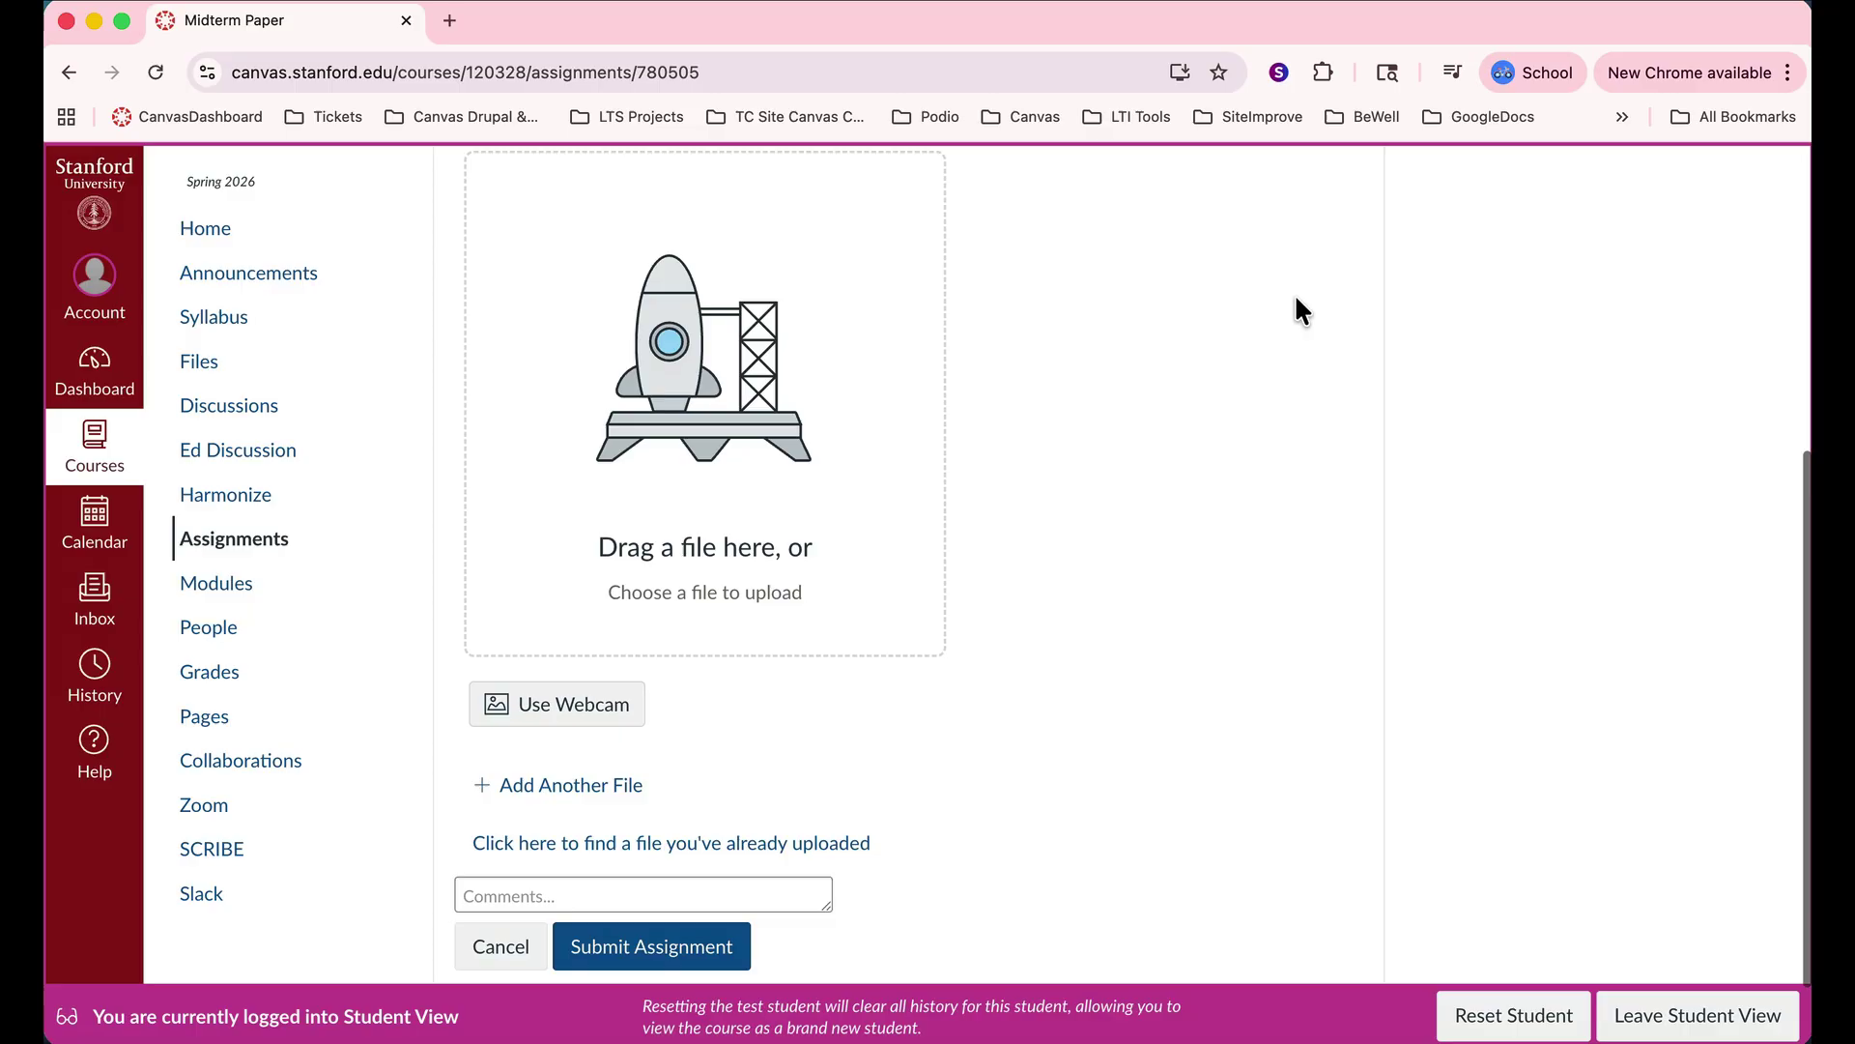
pyautogui.scroll(3, 1110, 416)
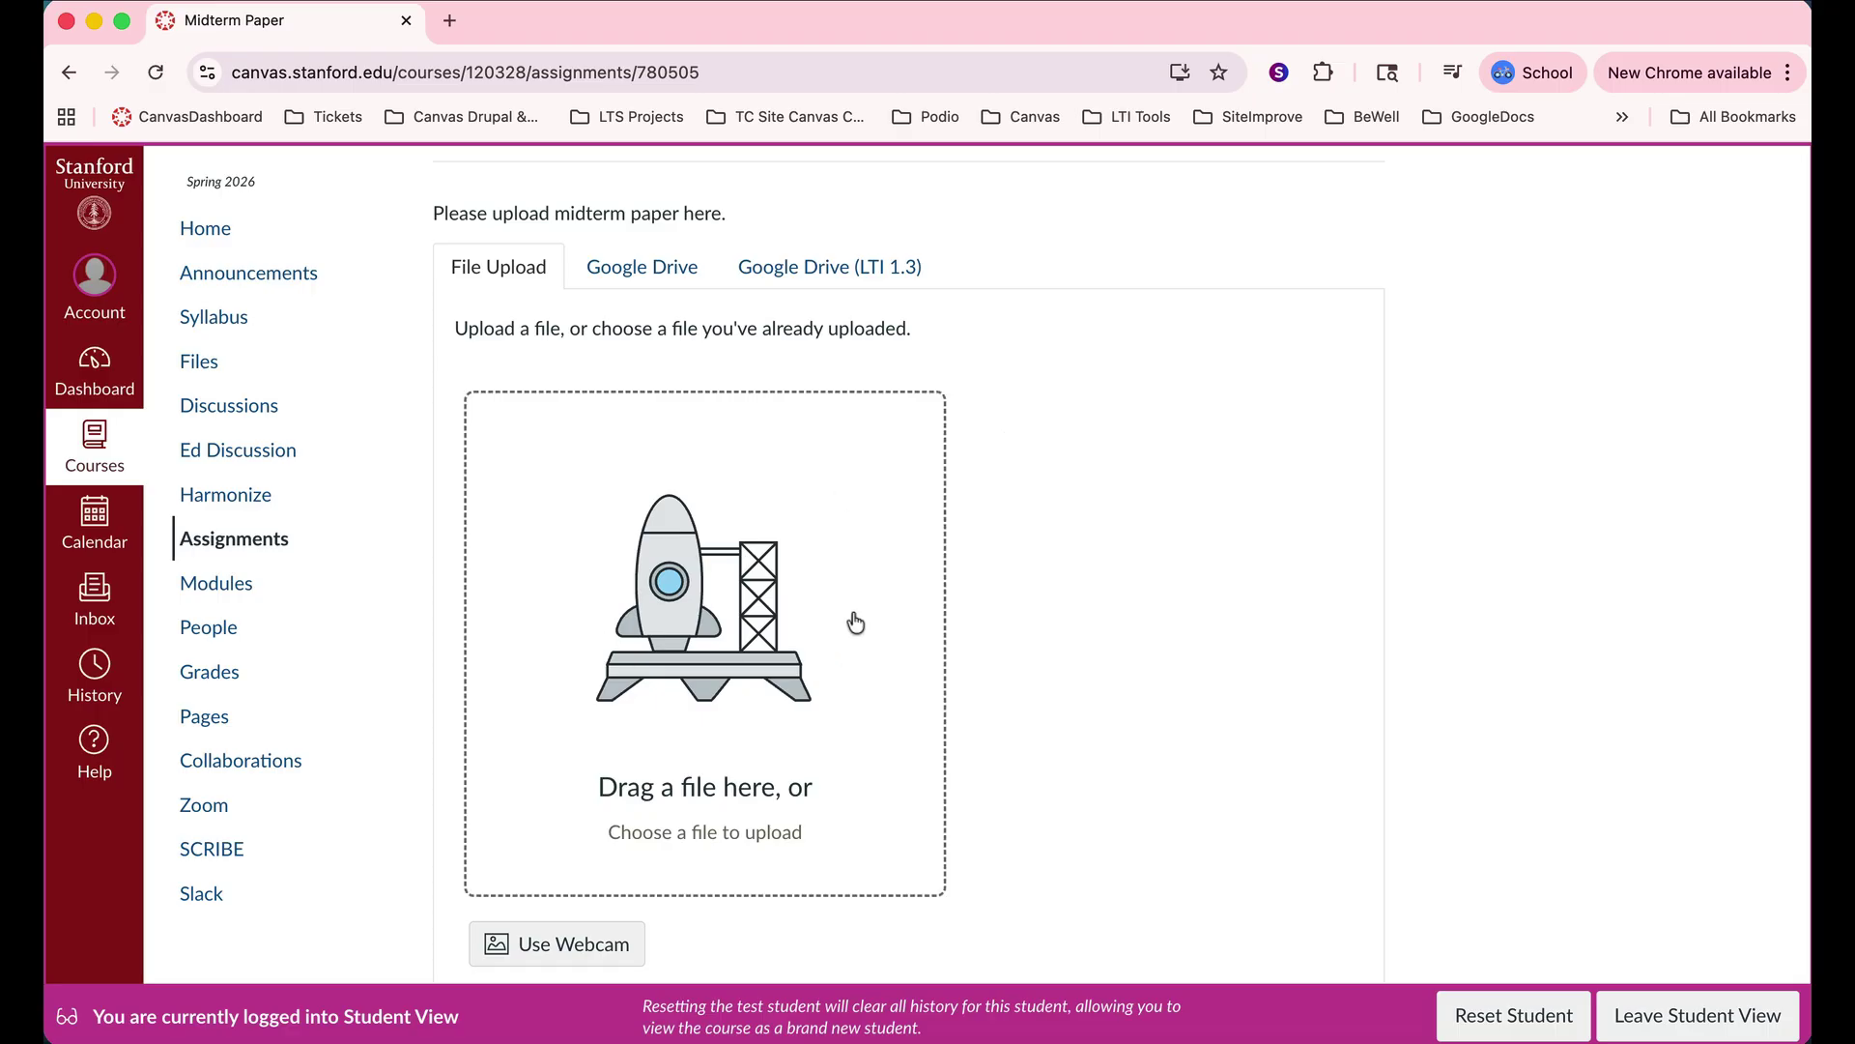
# Choose MOSometimes.pdf from the 1CanvasCourseFiles folder as the file to upload for the submission.
pyautogui.click(711, 605)
pyautogui.click(980, 688)
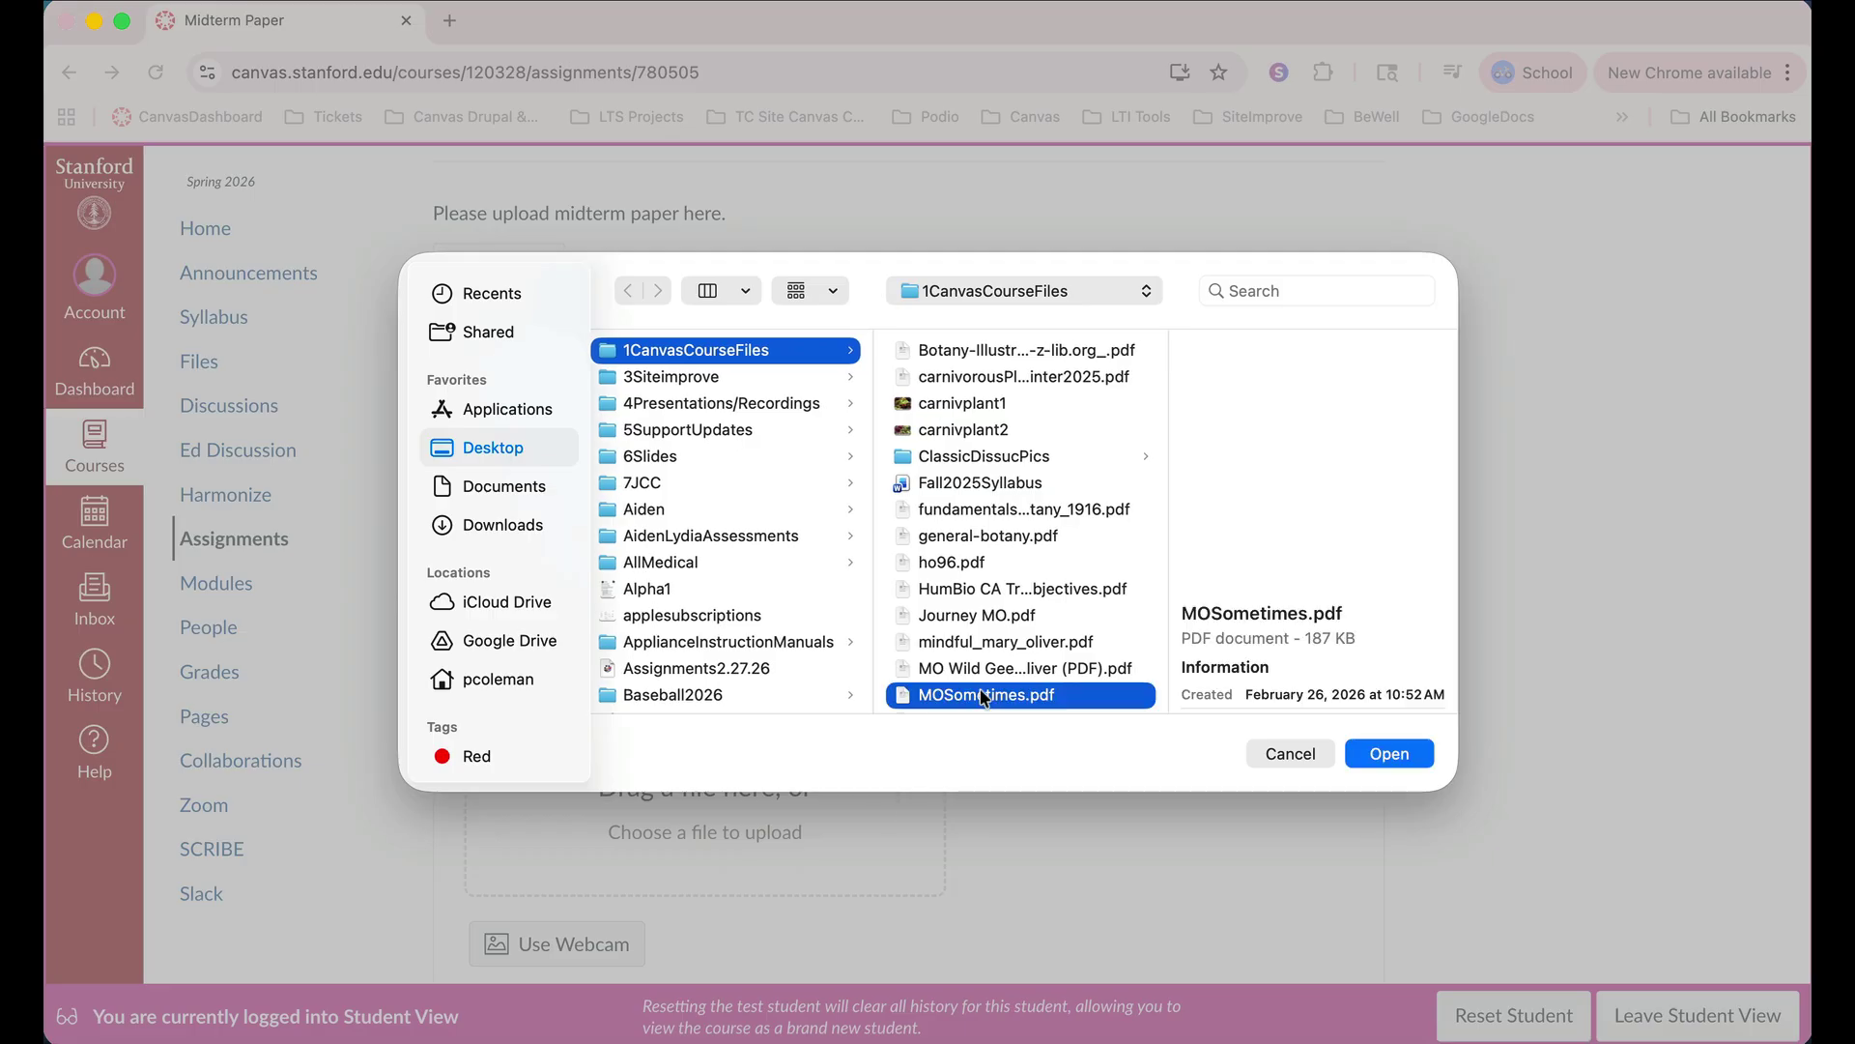
pyautogui.click(1394, 756)
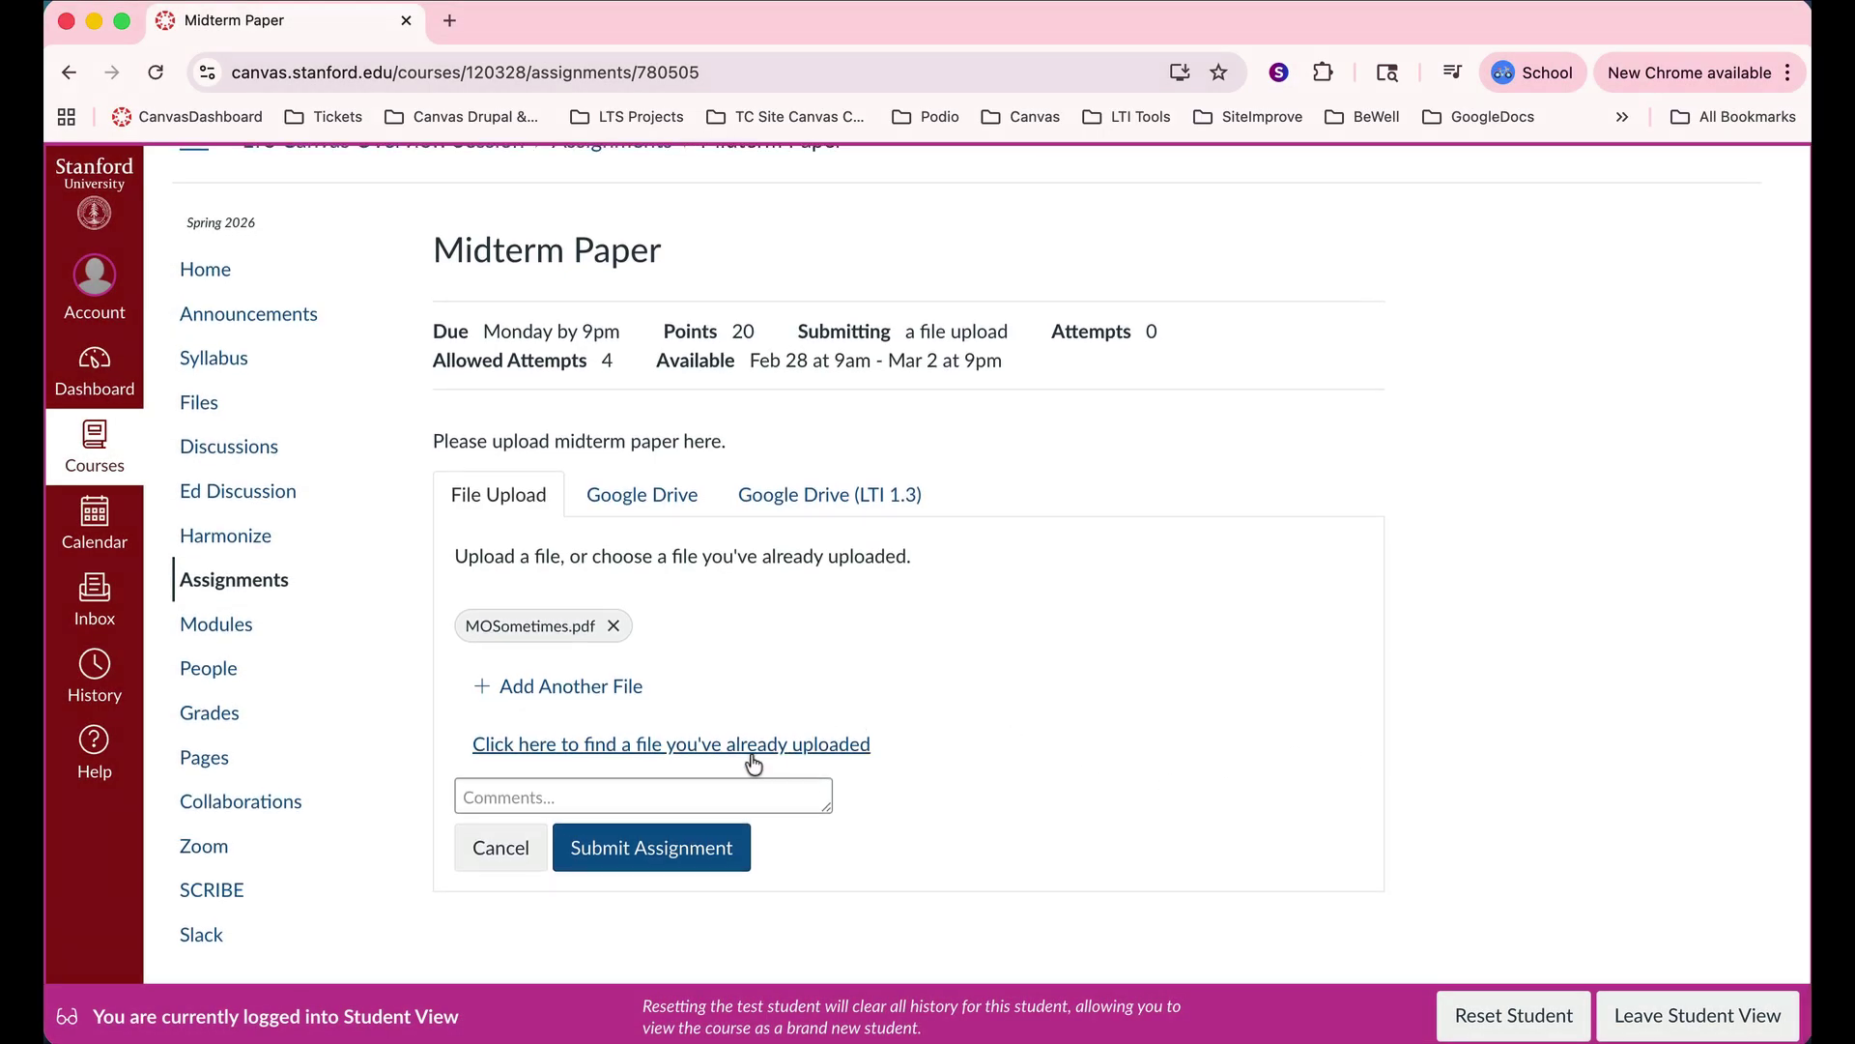
# Submit the assignment with a comment giving the submitter's last name followed by "Midterm", and leave Student View.
pyautogui.click(734, 790)
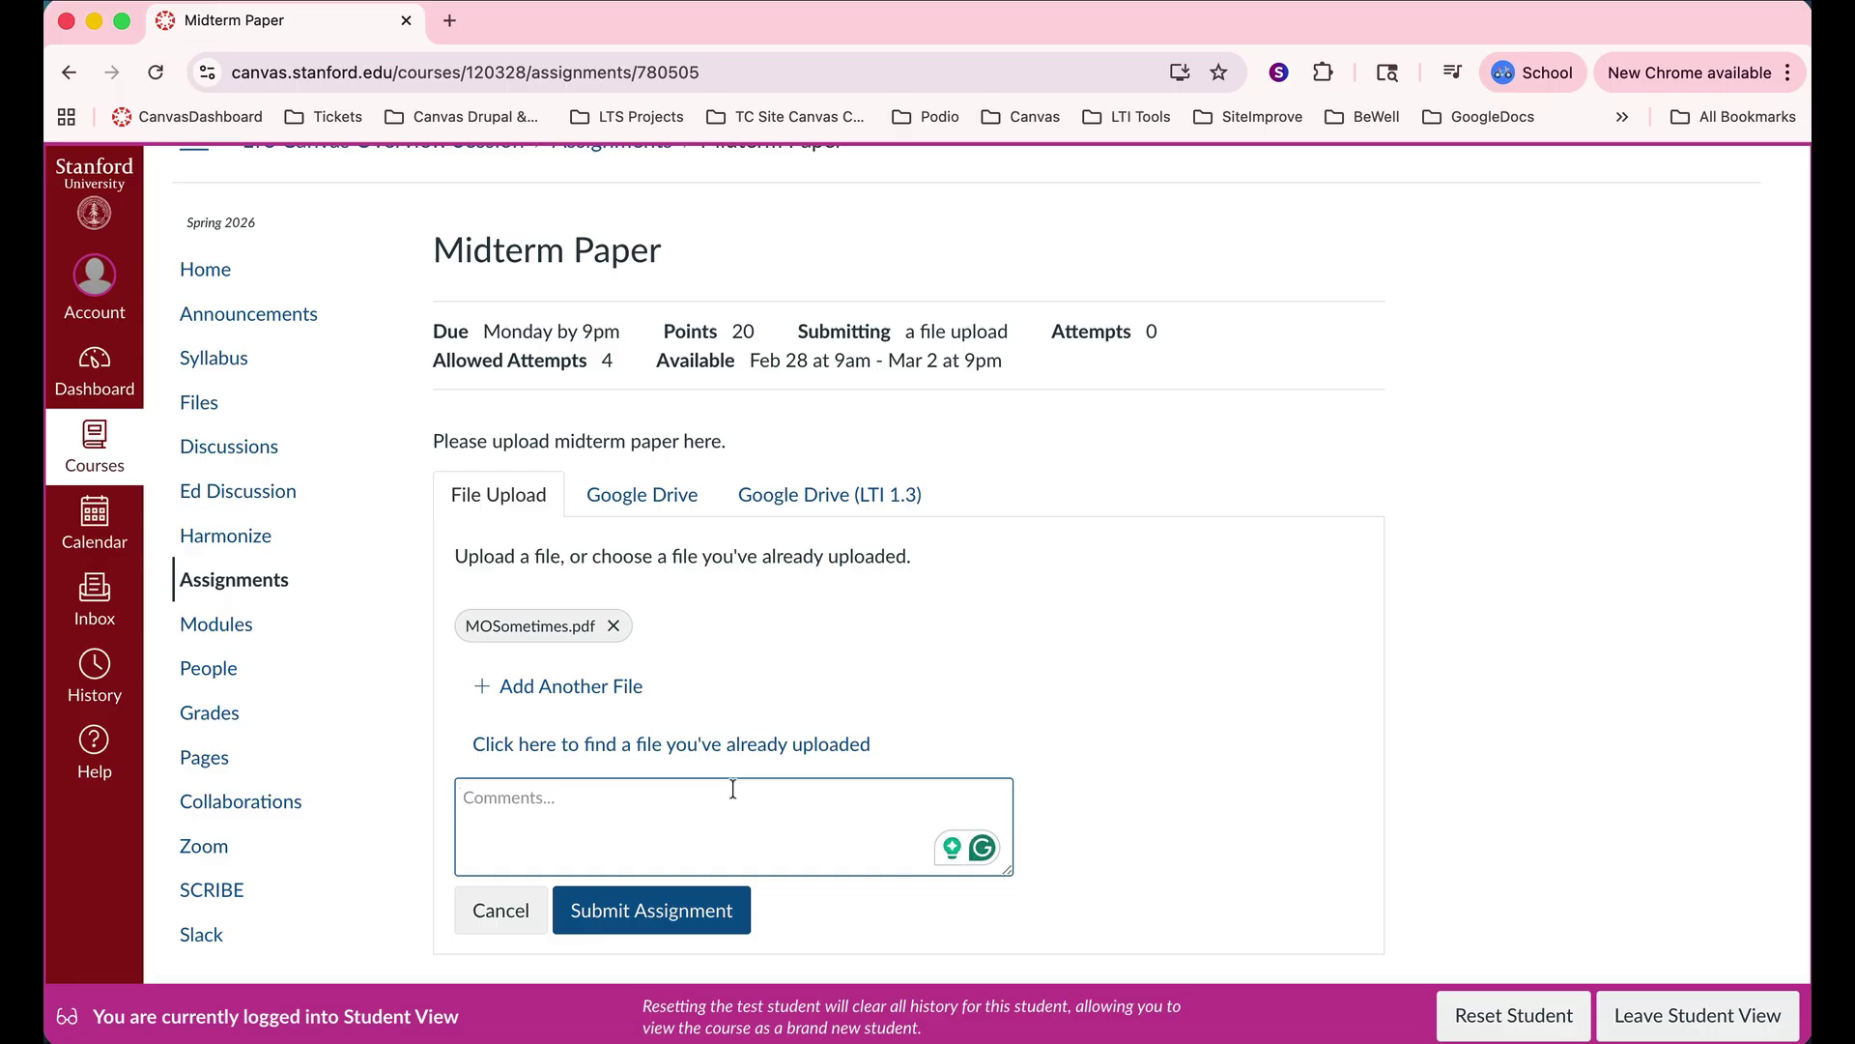
pyautogui.write('Coleman Midterm')
pyautogui.click(676, 913)
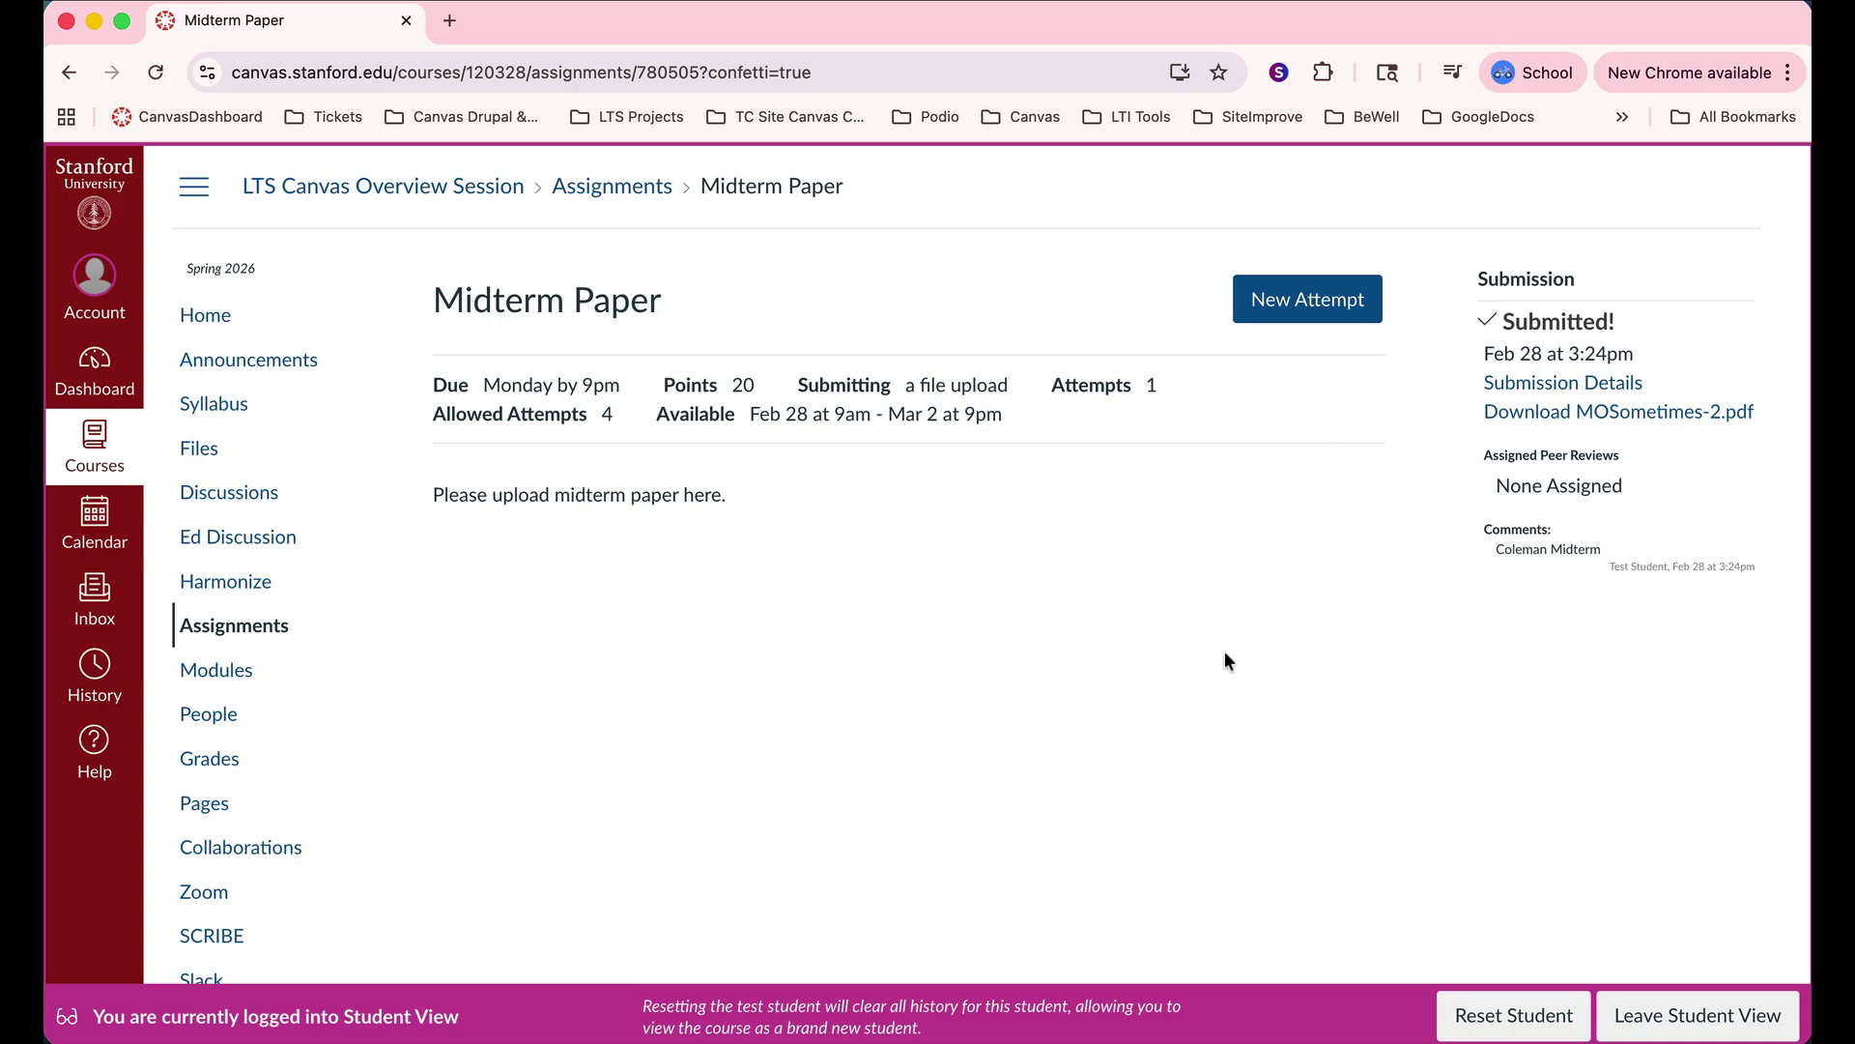
pyautogui.click(1698, 1014)
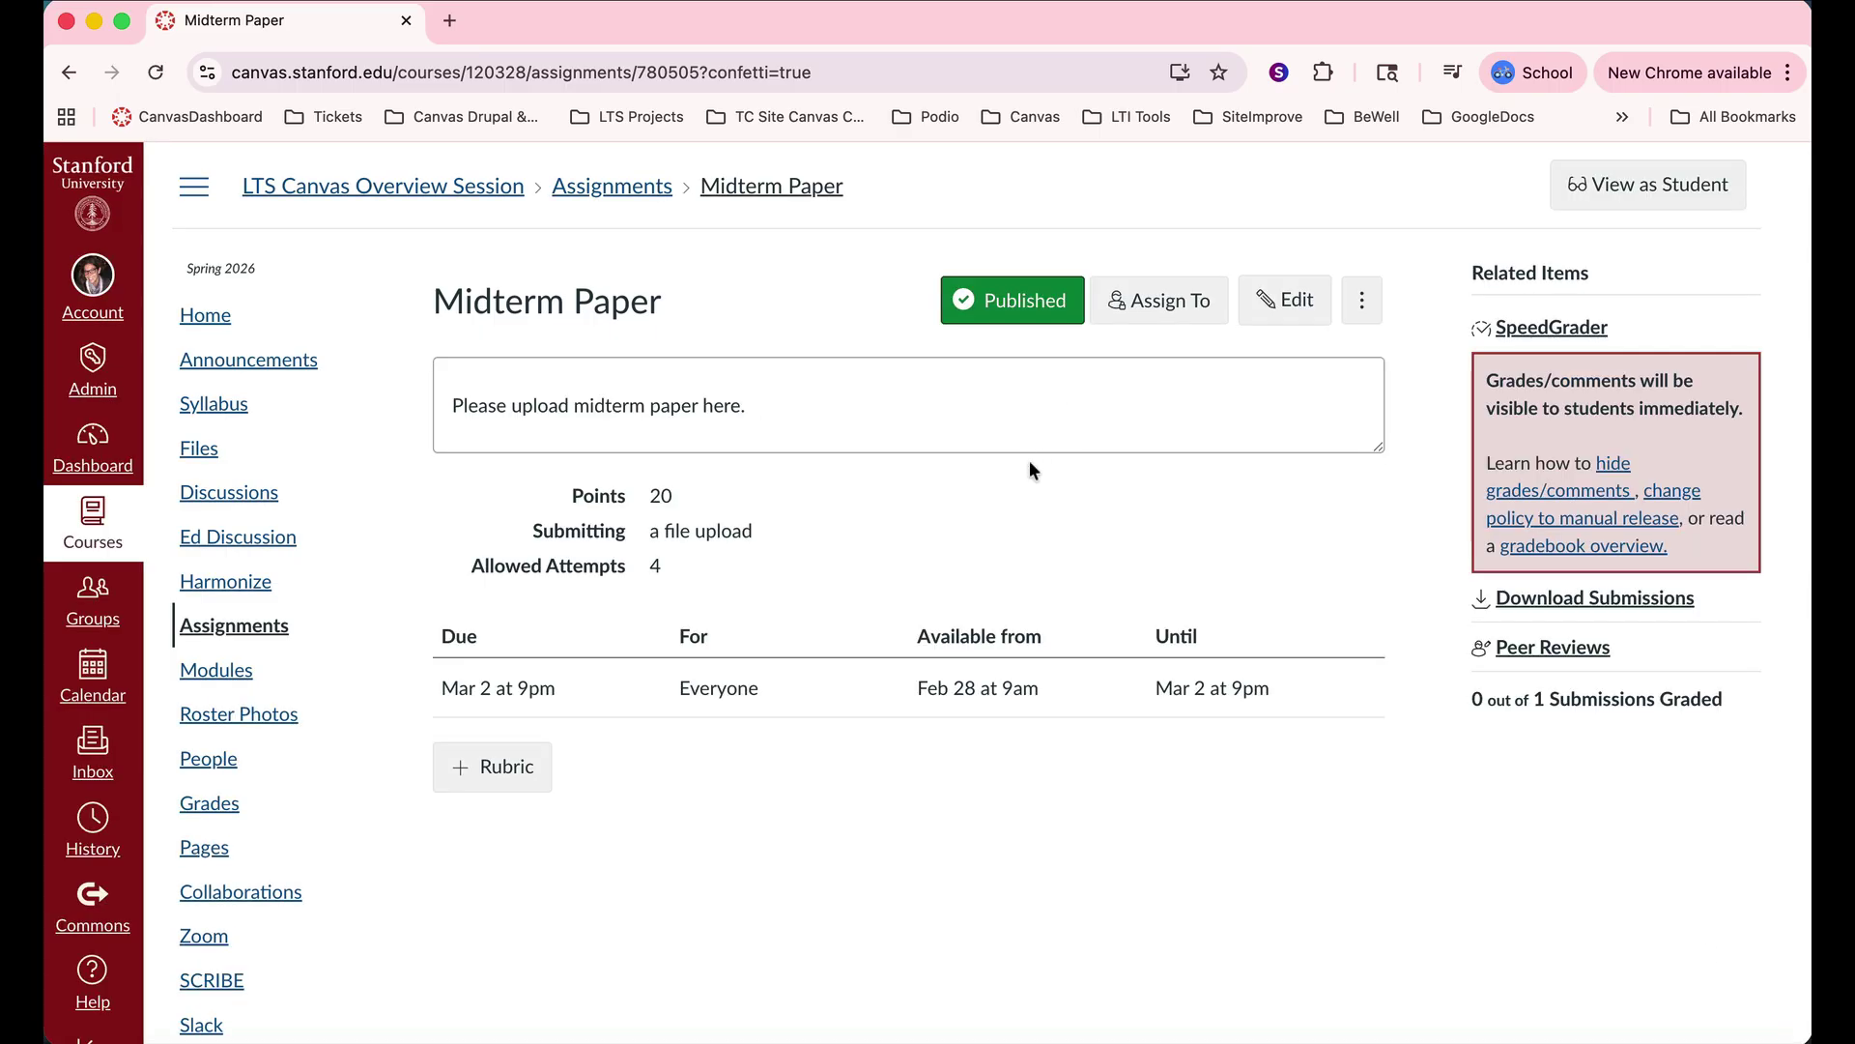